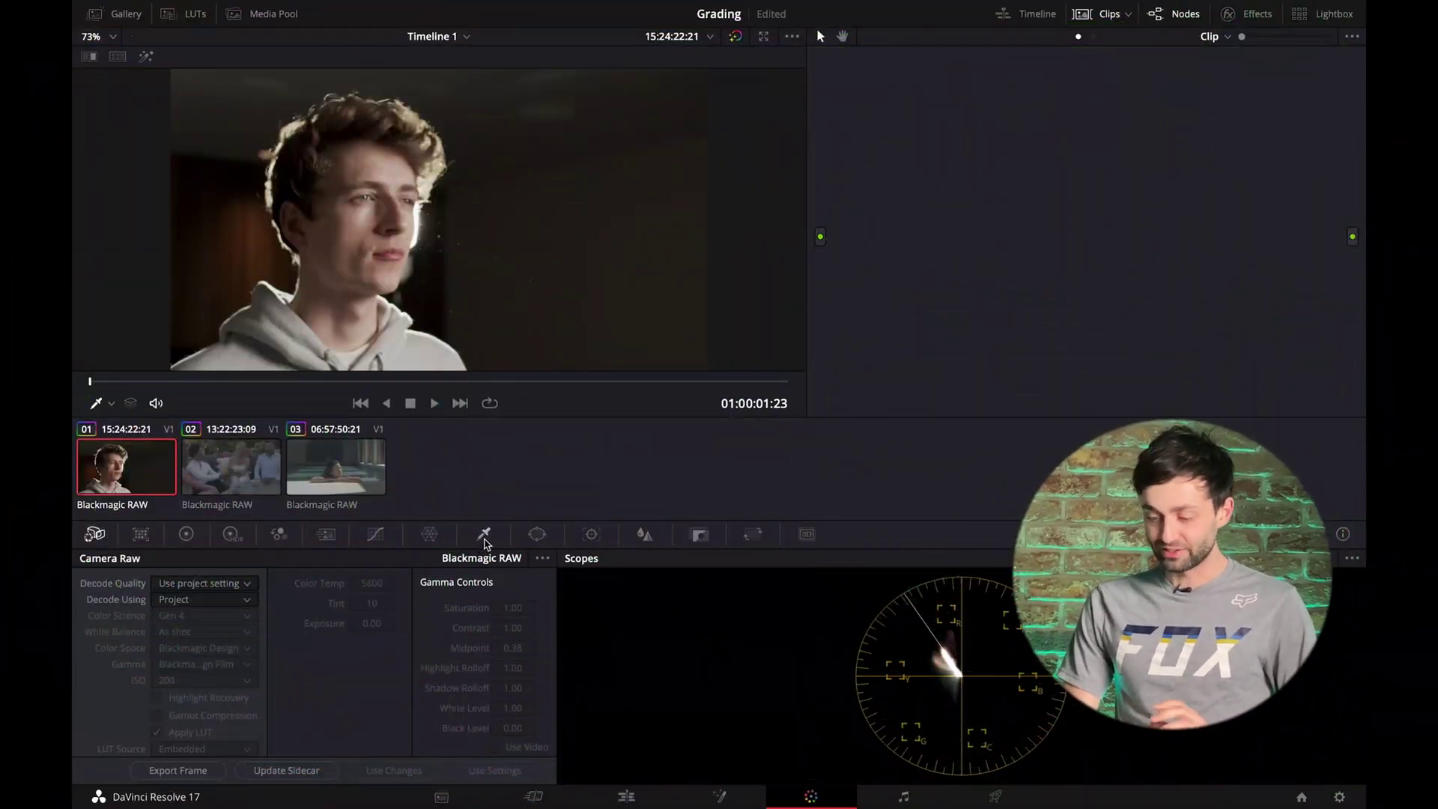
# Open the Qualifier on node 01 and switch it to 3D keying mode
pyautogui.click(483, 534)
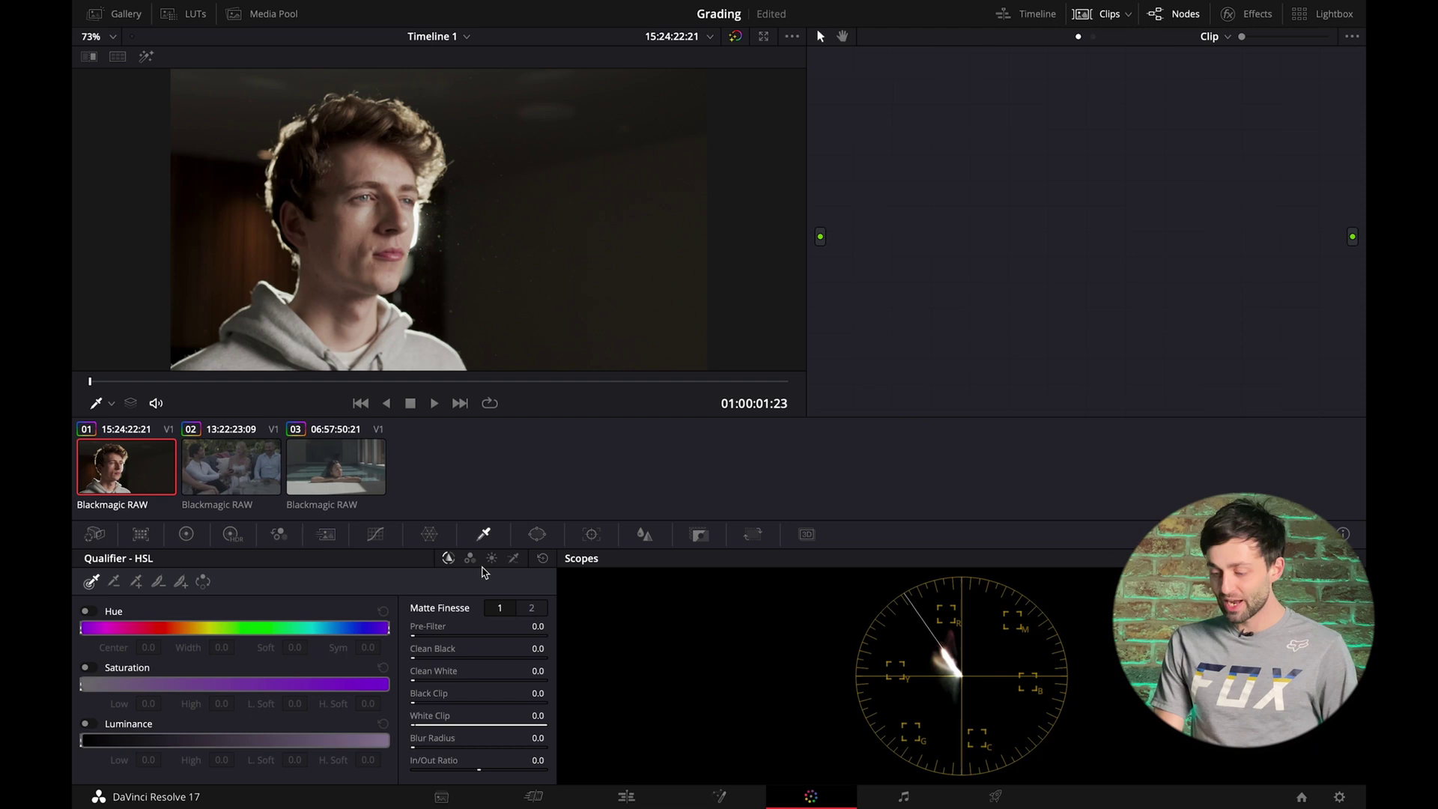
pyautogui.click(514, 559)
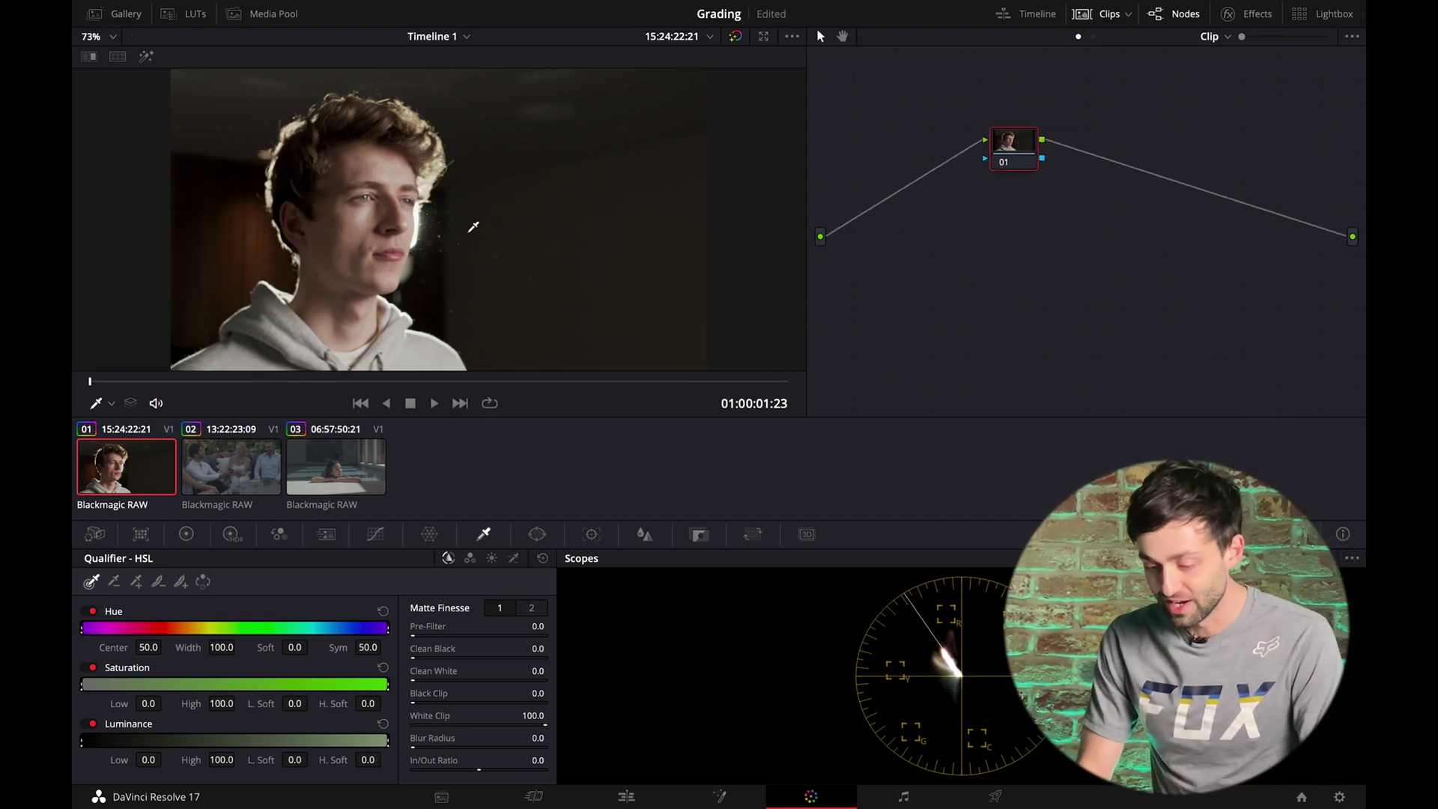
# Raise the portrait's contrast to about 1.22 and saturation to 62.8 in the Color Wheels
pyautogui.click(196, 533)
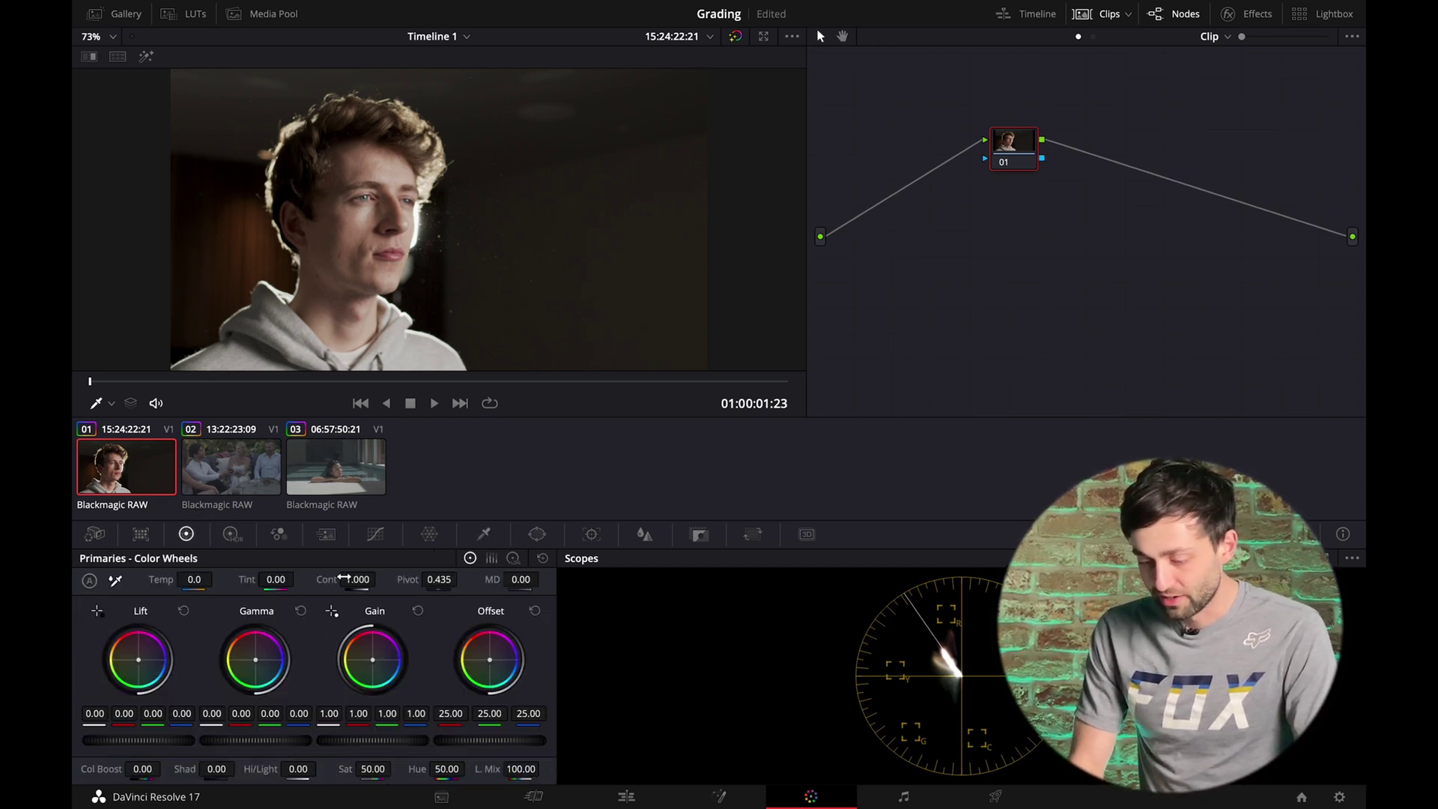
pyautogui.moveTo(343, 578); pyautogui.dragTo(404, 595)
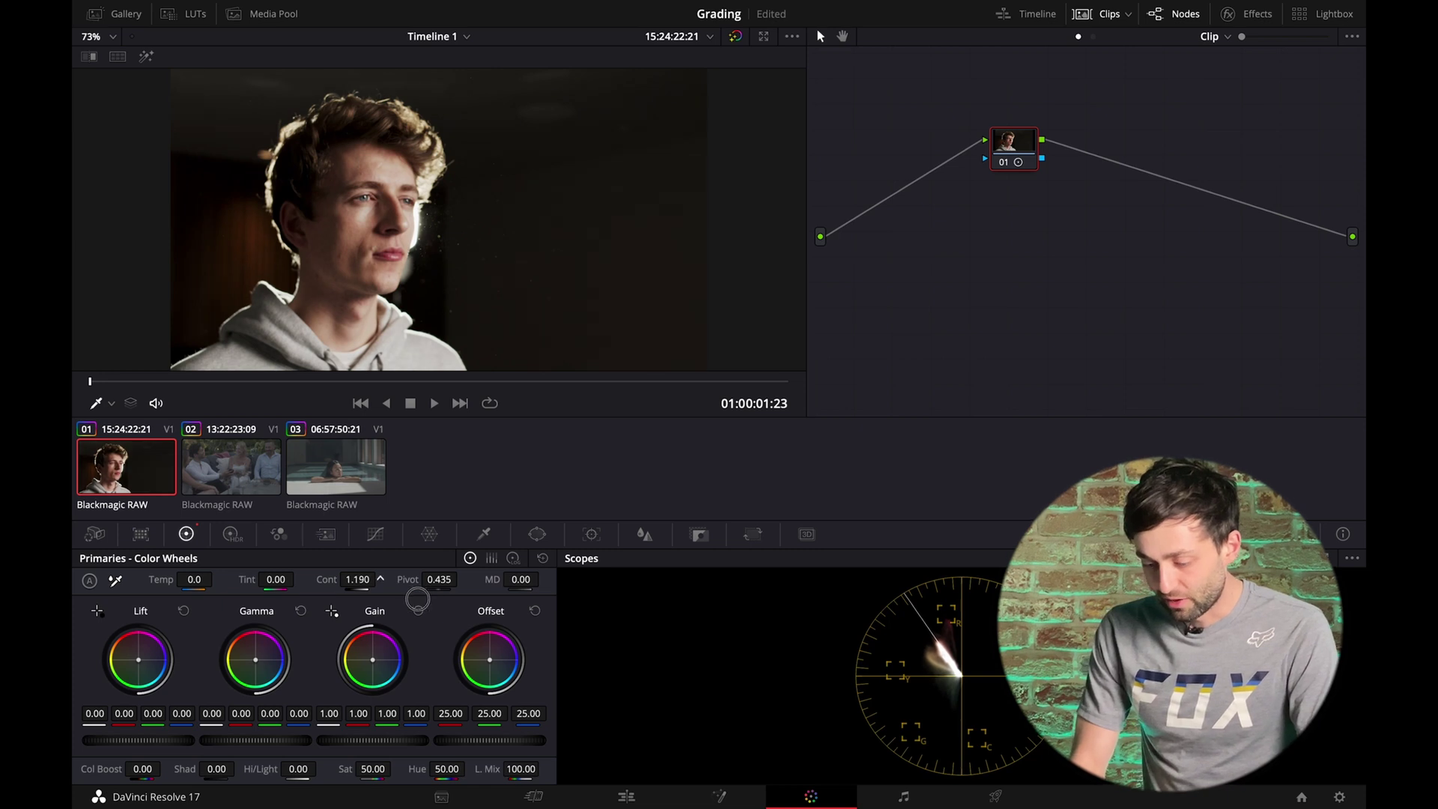
pyautogui.moveTo(373, 772); pyautogui.dragTo(433, 772)
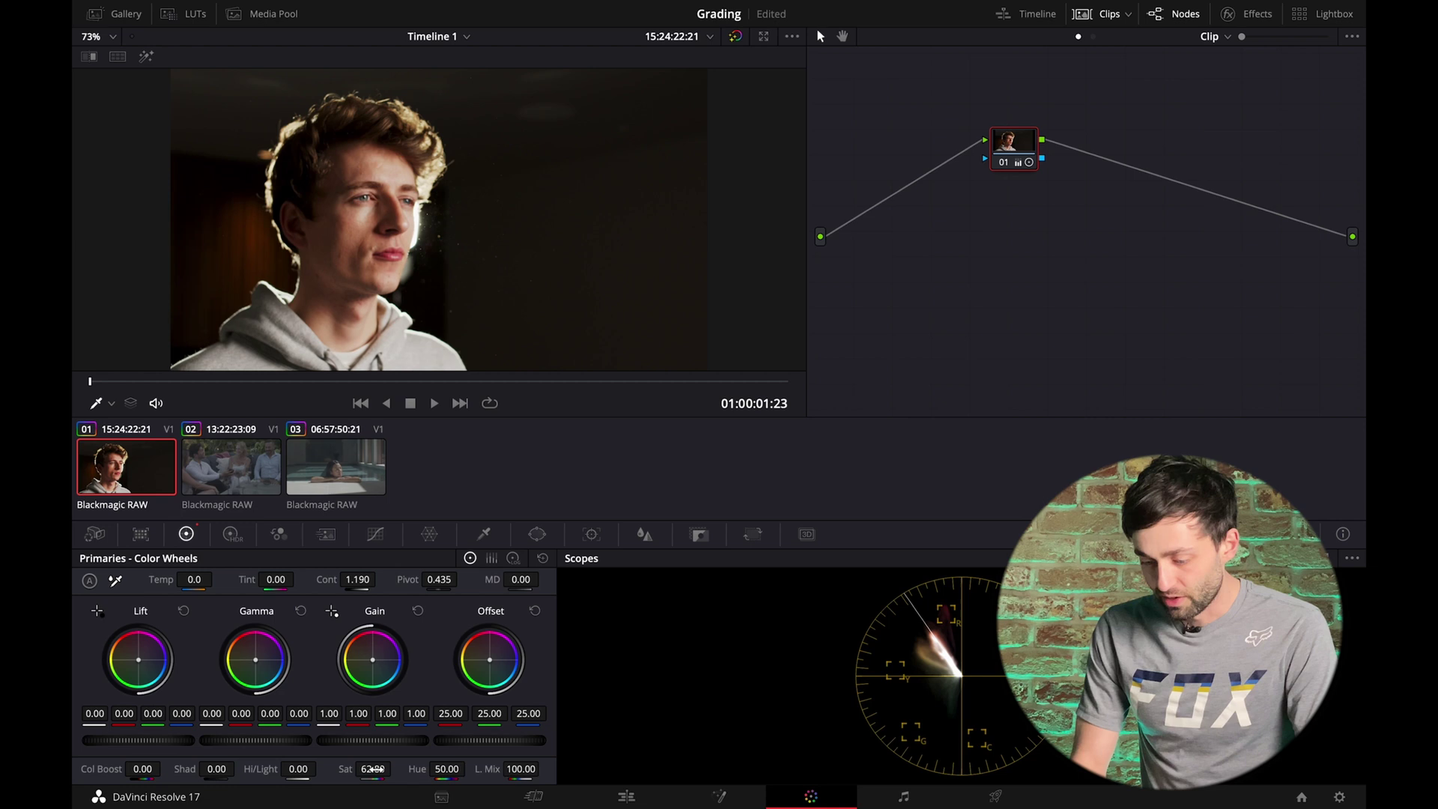
pyautogui.moveTo(357, 581); pyautogui.dragTo(376, 581)
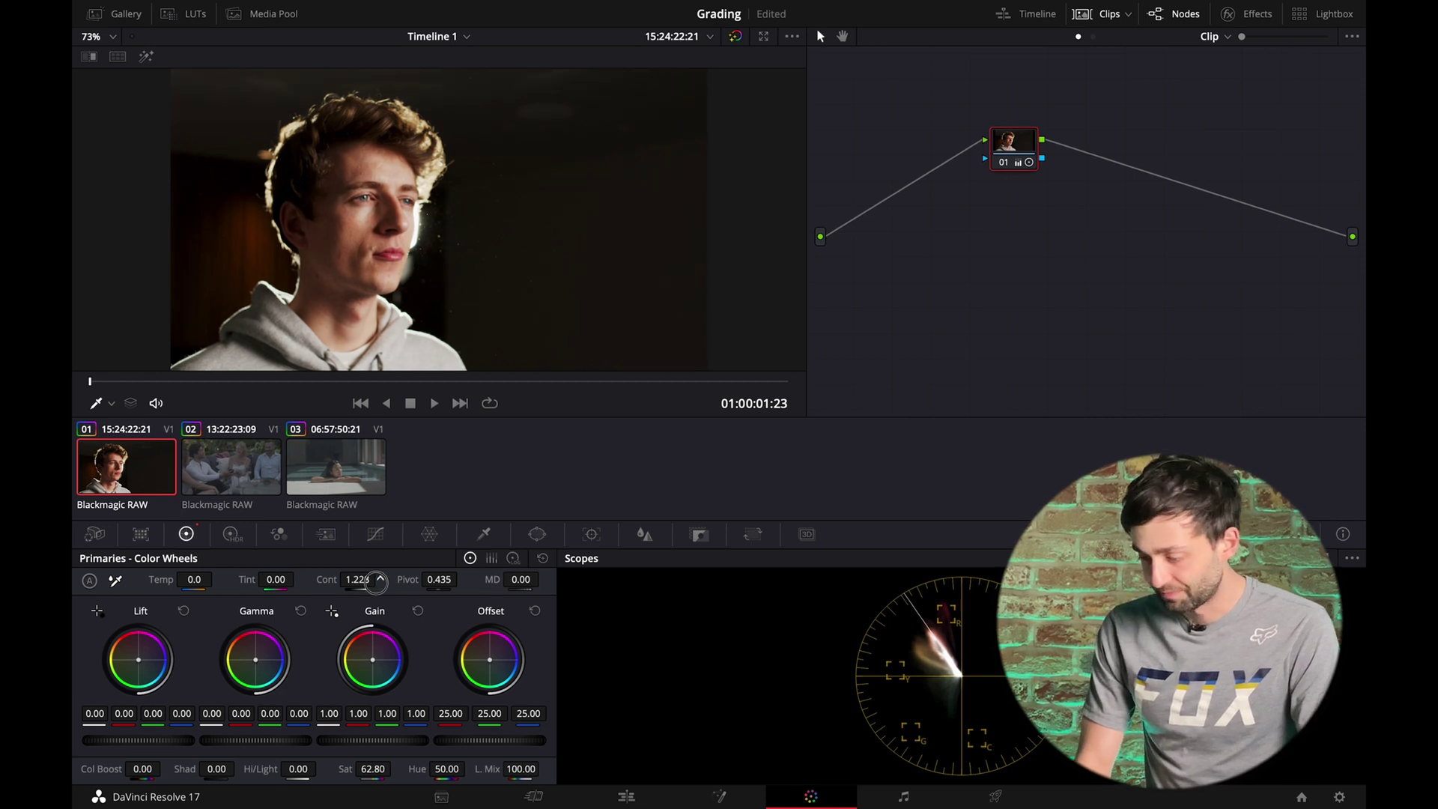
# Add node 02 and key the skin tone with a 3D qualifier stroke across the forehead
pyautogui.hotkey('alt', 's')
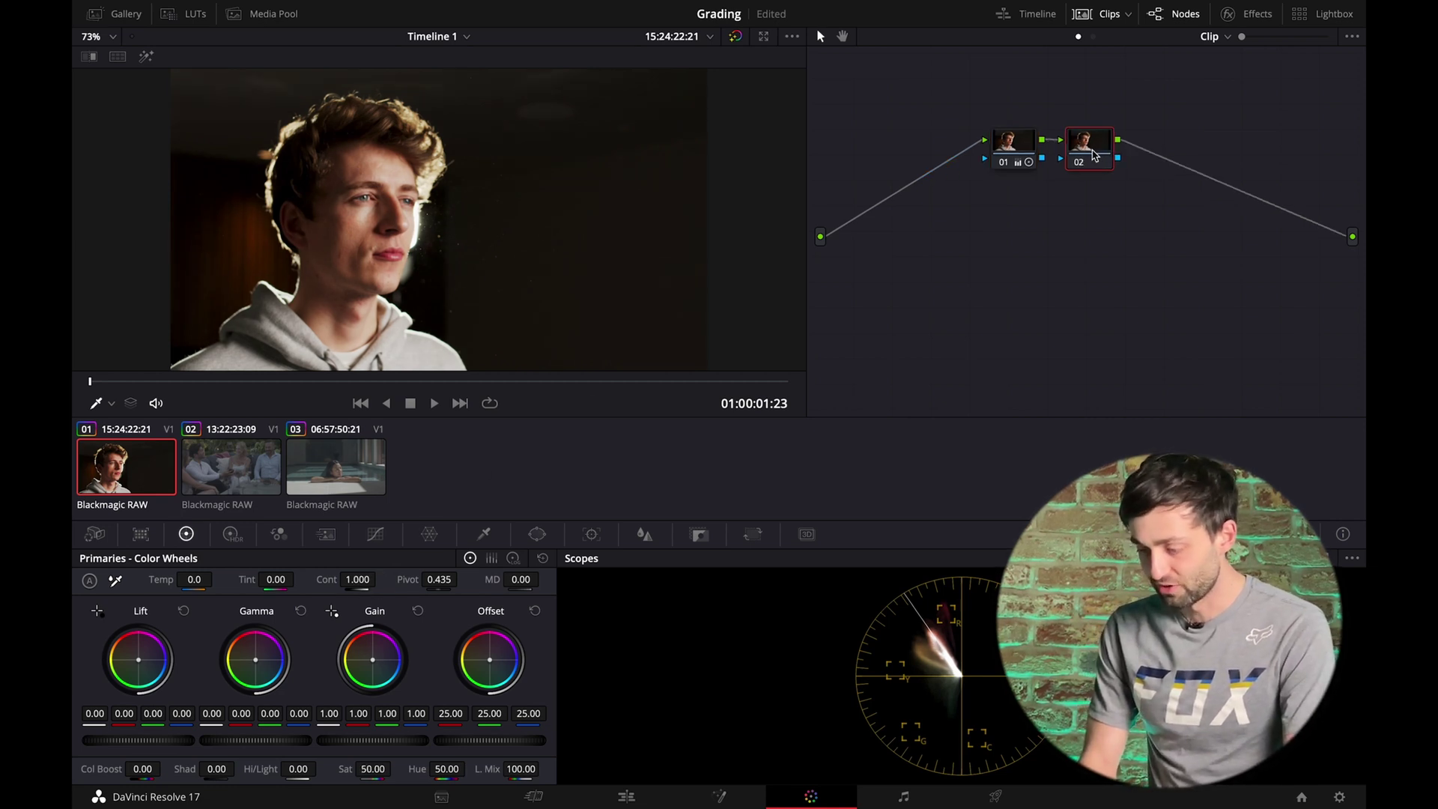
pyautogui.moveTo(1094, 155); pyautogui.dragTo(1121, 236)
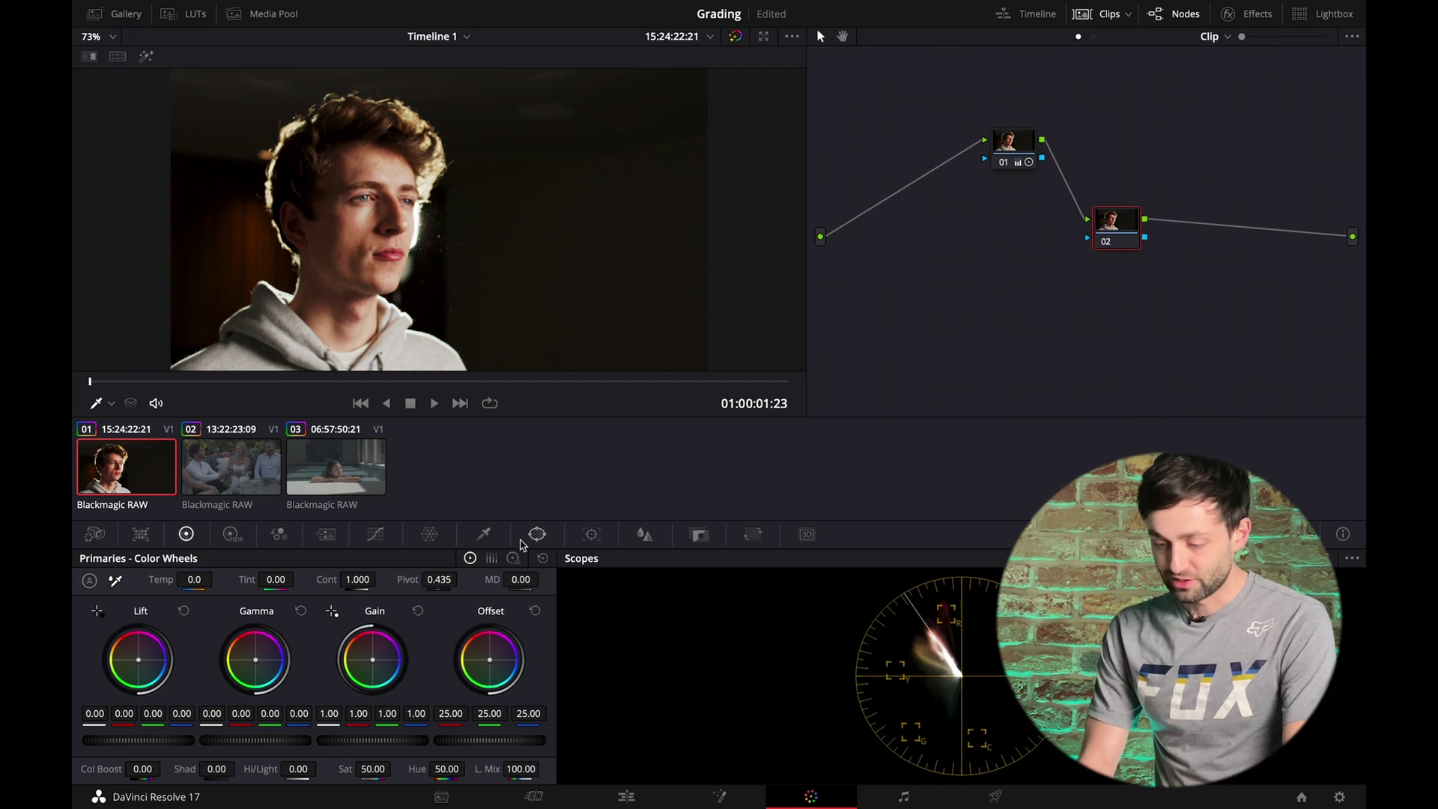
pyautogui.click(484, 534)
pyautogui.click(515, 558)
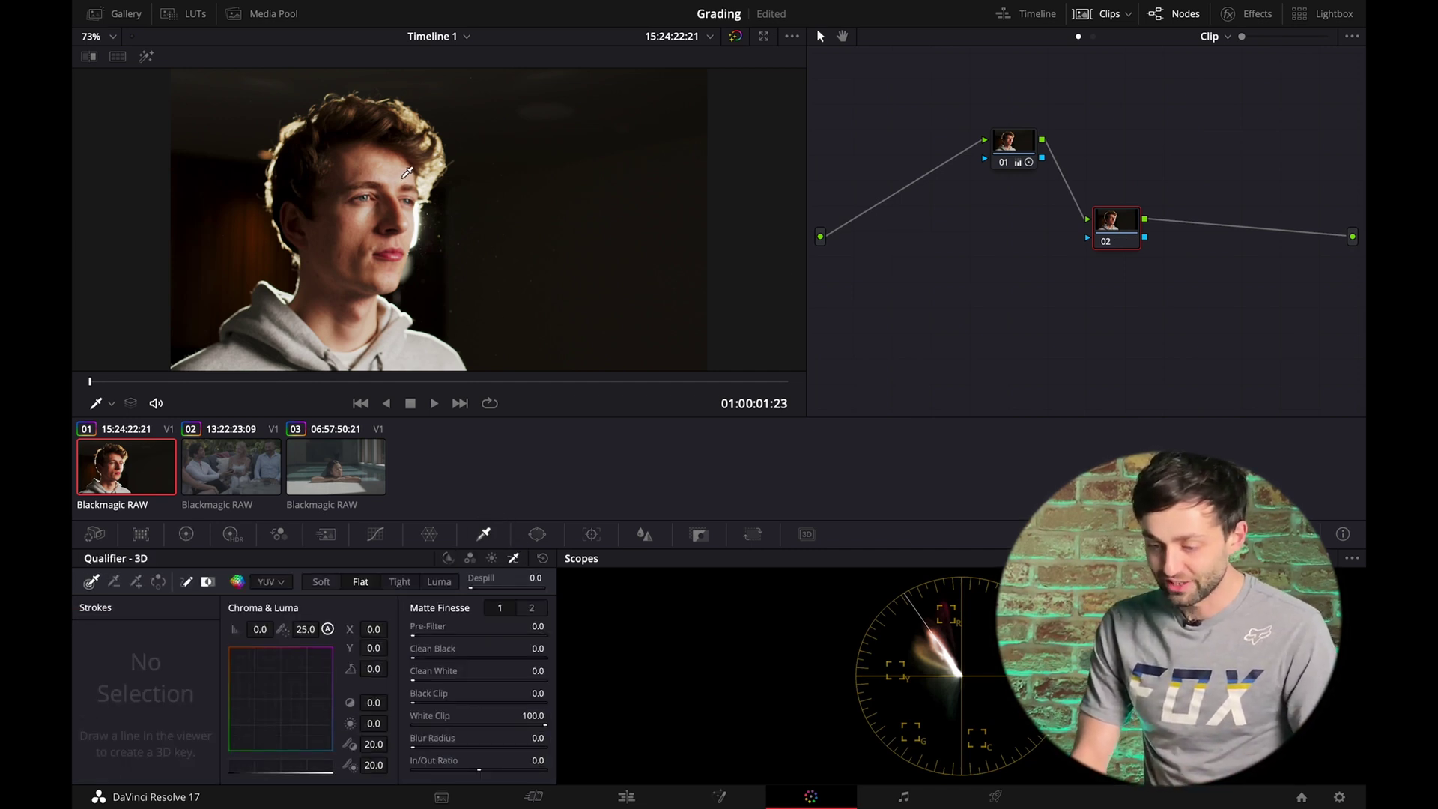
pyautogui.moveTo(404, 177); pyautogui.dragTo(343, 180)
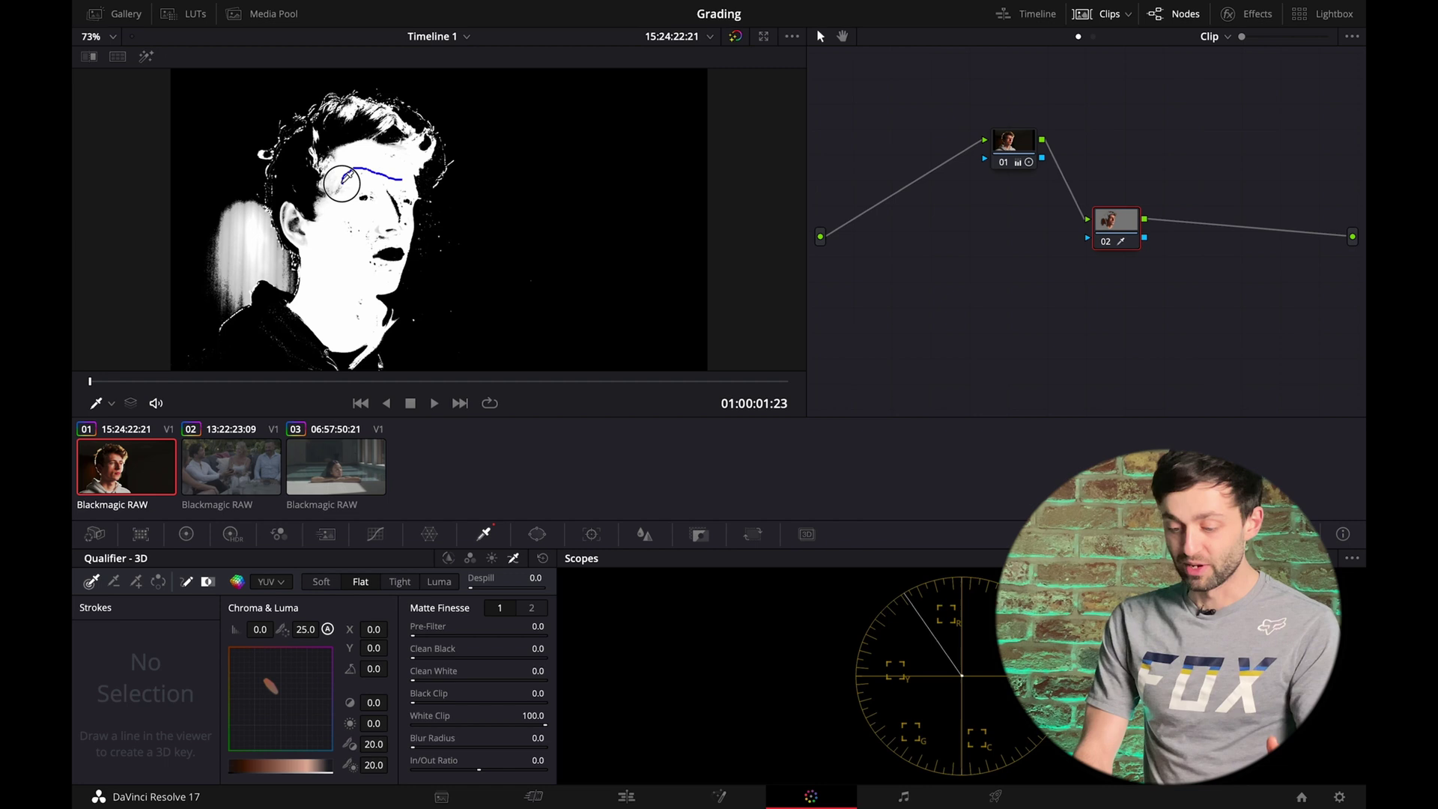
pyautogui.moveTo(343, 180); pyautogui.dragTo(342, 181)
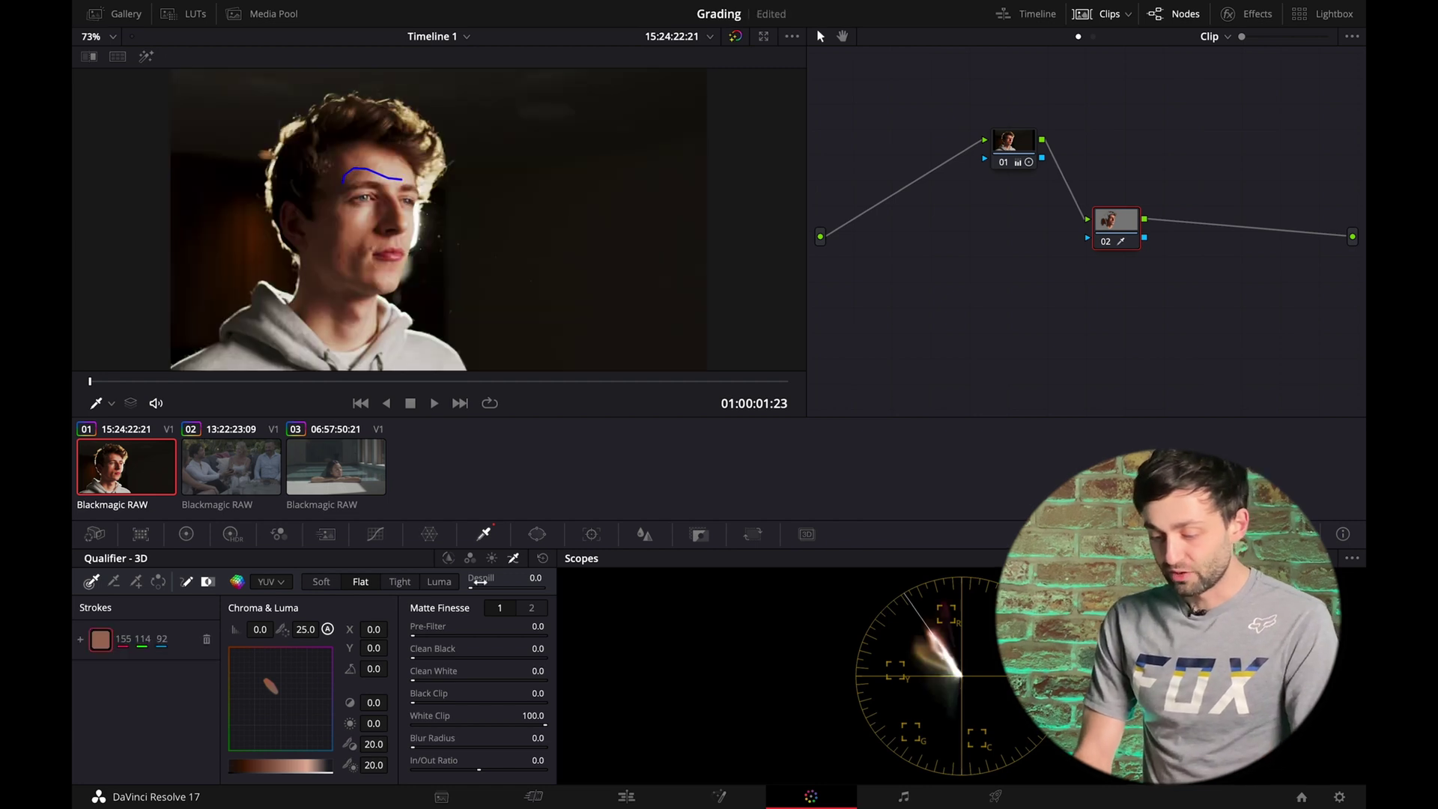
# Denoise the skin matte to 13.7 and check it with the Highlight preview
pyautogui.click(528, 608)
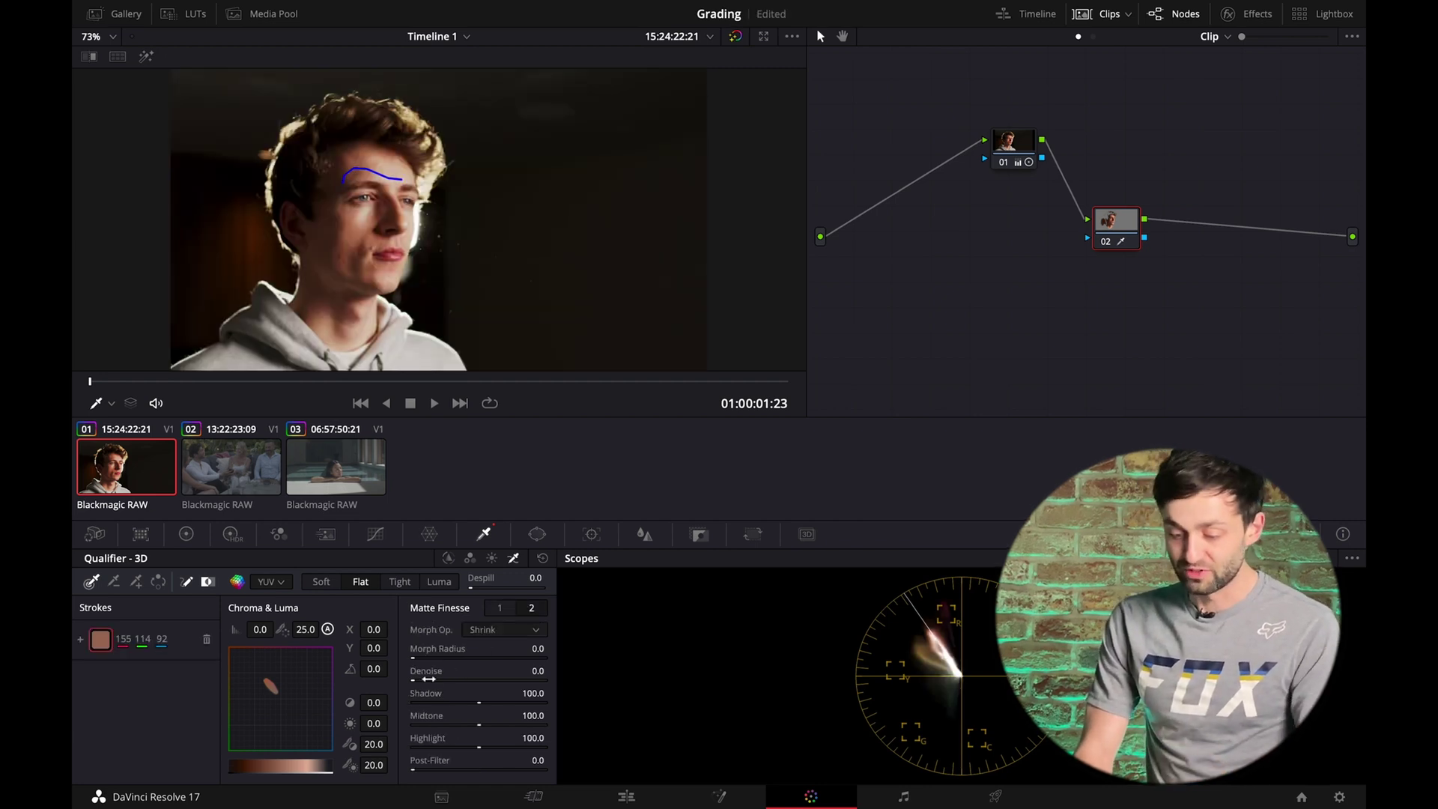
pyautogui.moveTo(428, 679); pyautogui.dragTo(534, 681)
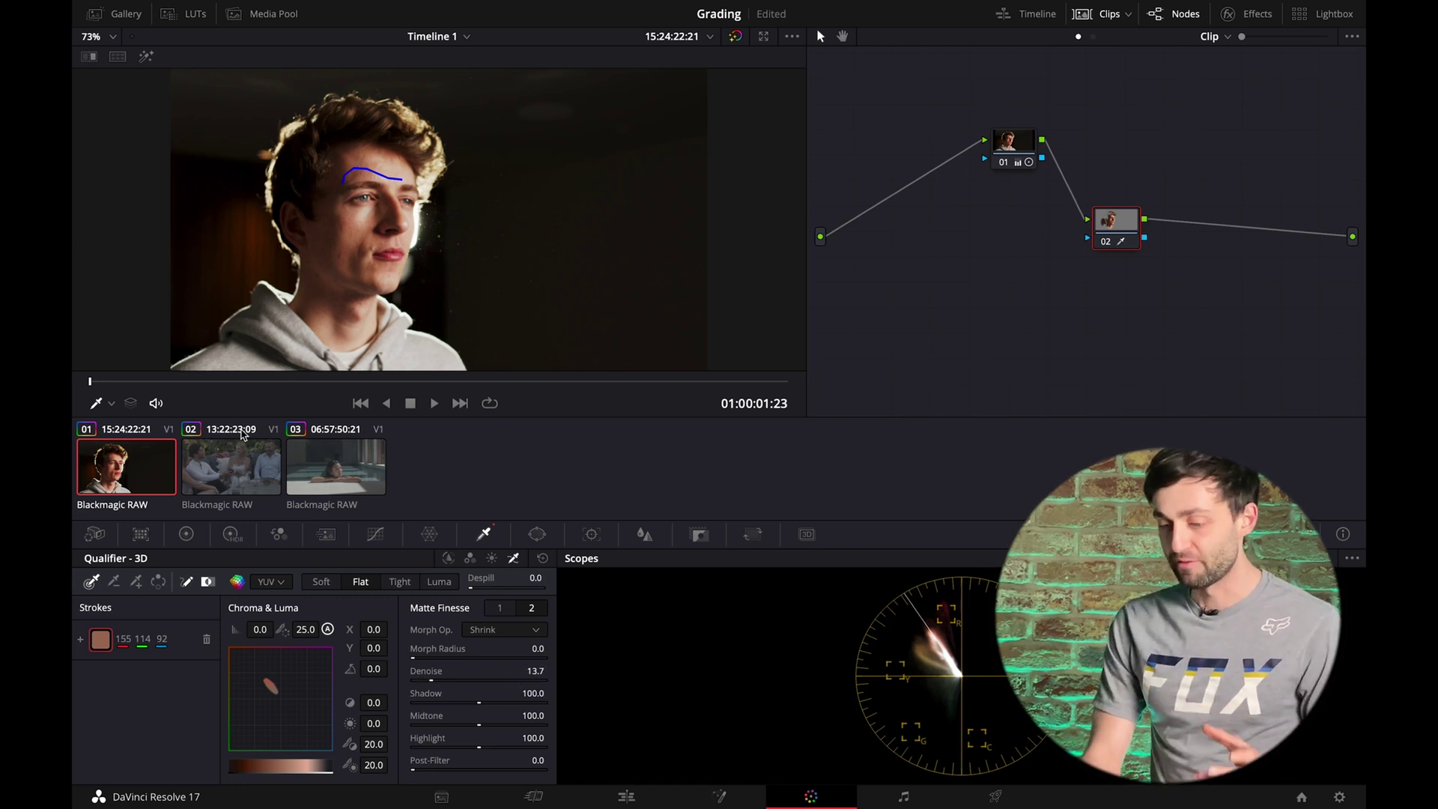
pyautogui.click(146, 57)
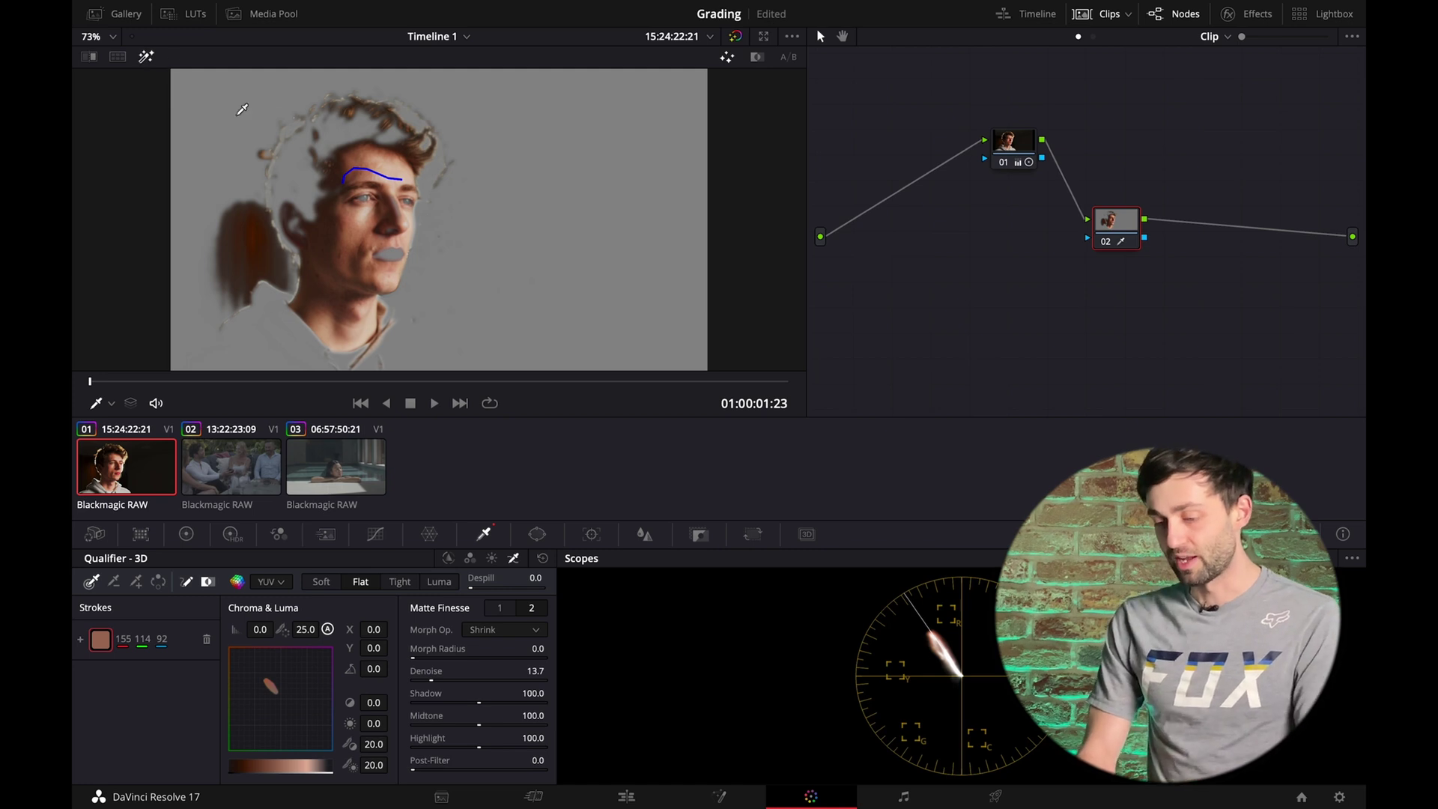
pyautogui.click(147, 64)
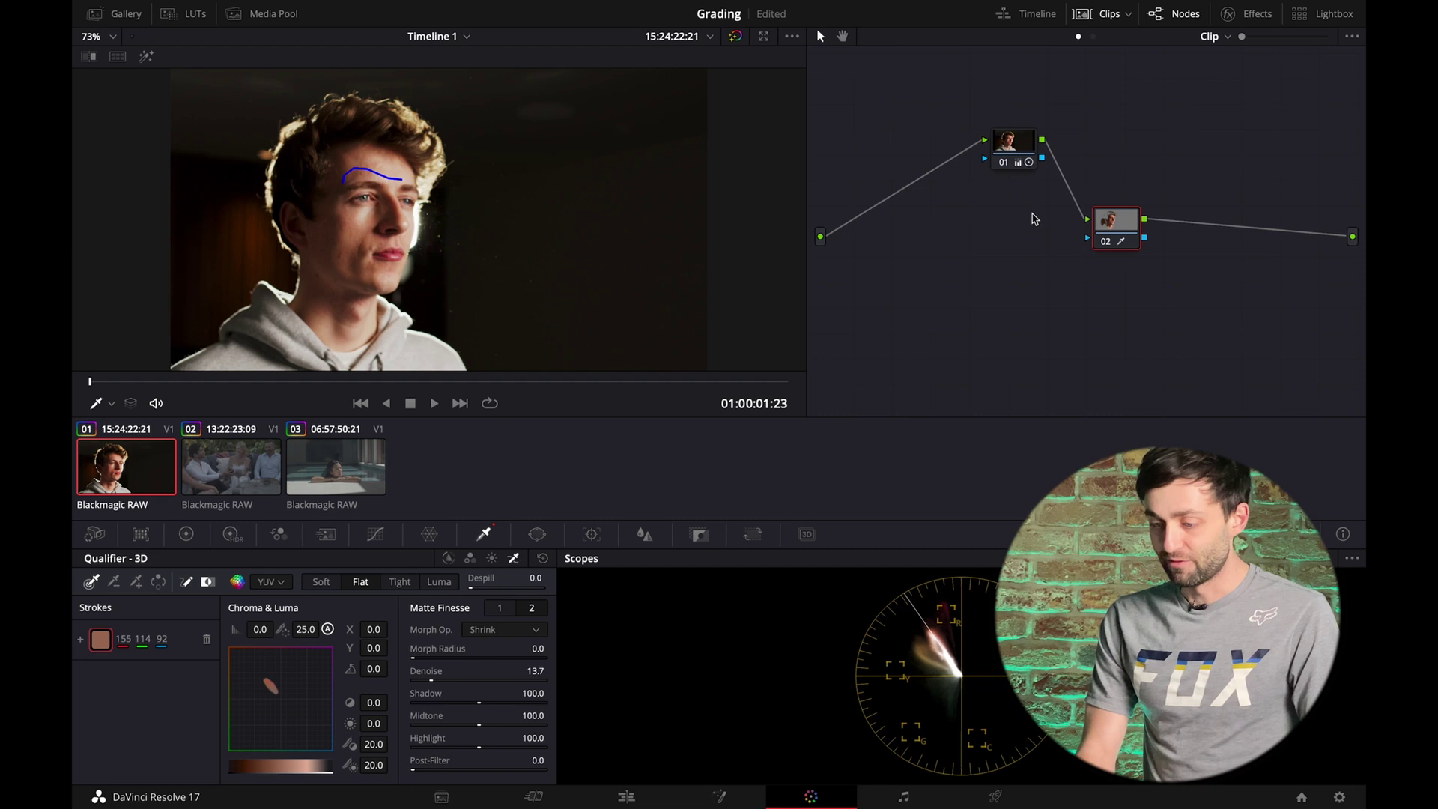
# Add a parallel node beside node 02 from the Color > Nodes menu
pyautogui.moveTo(616, 5)
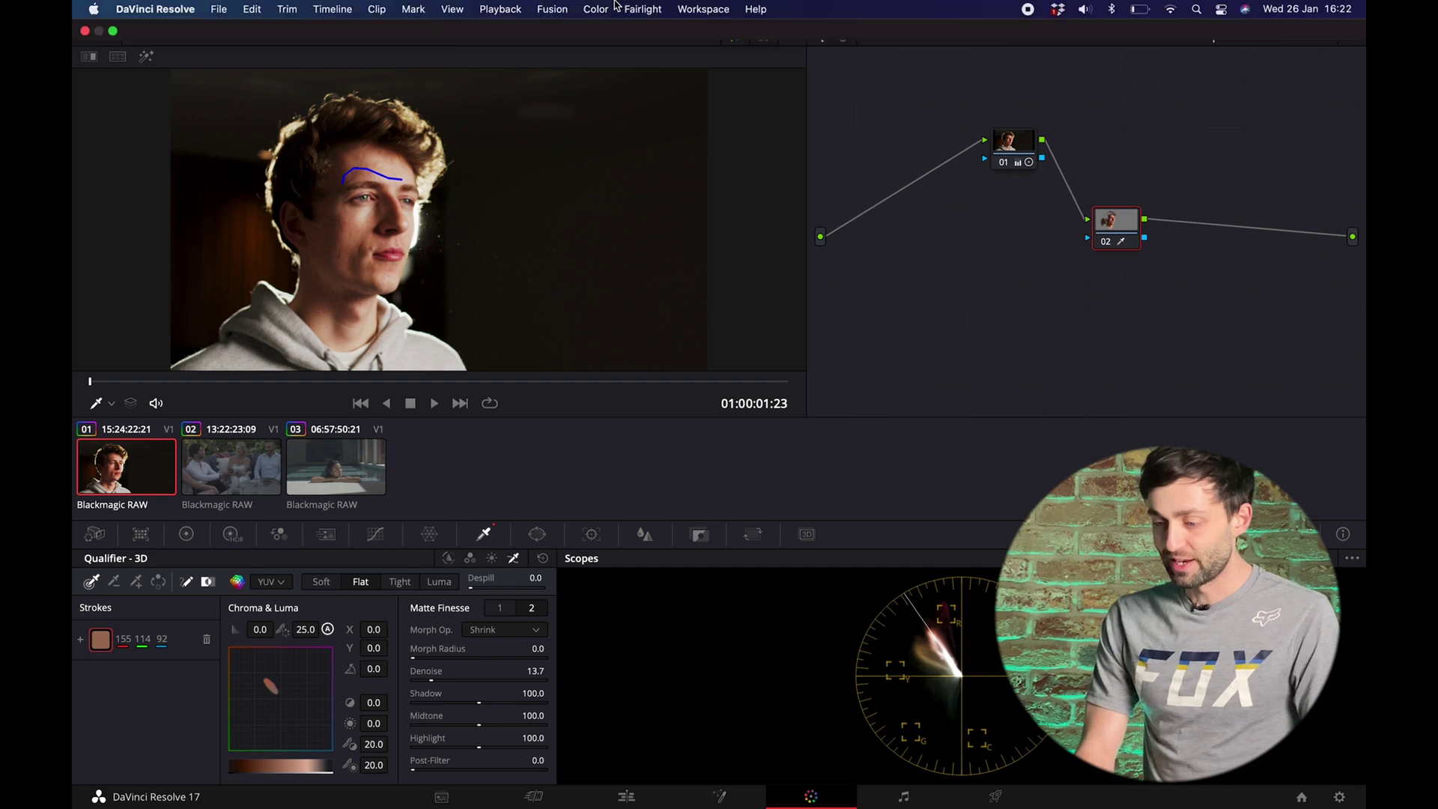
pyautogui.click(500, 10)
pyautogui.moveTo(608, 9)
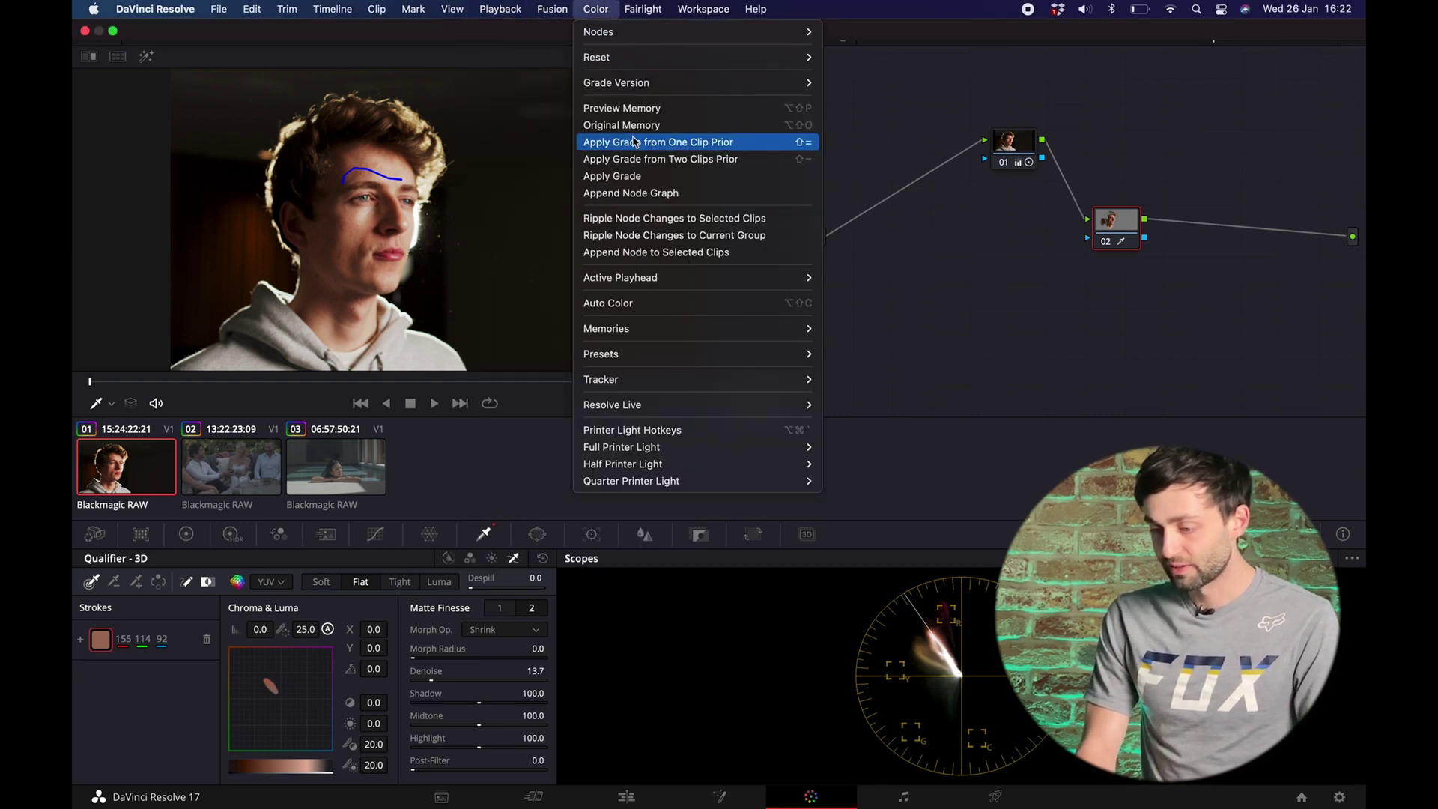
pyautogui.moveTo(663, 31)
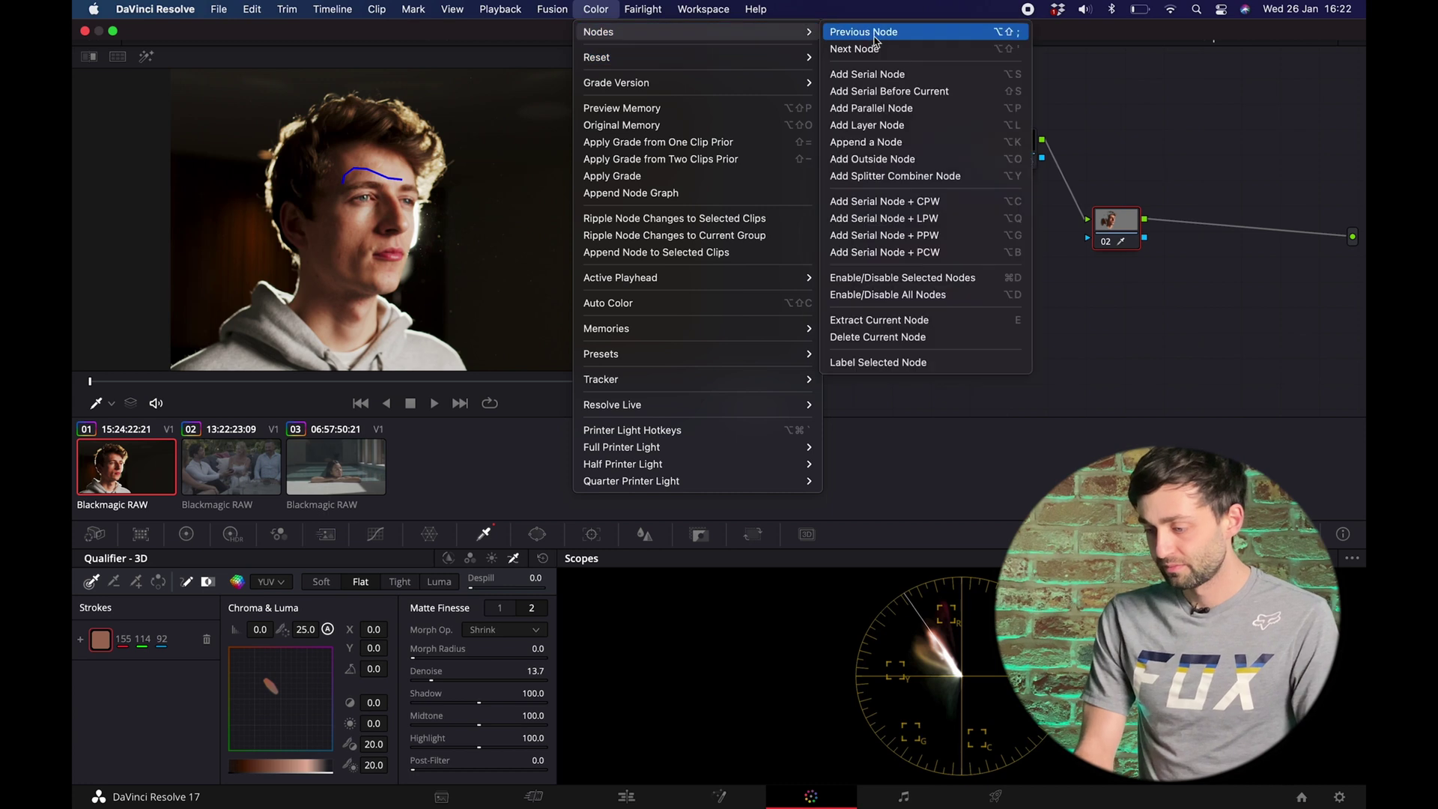
pyautogui.click(906, 108)
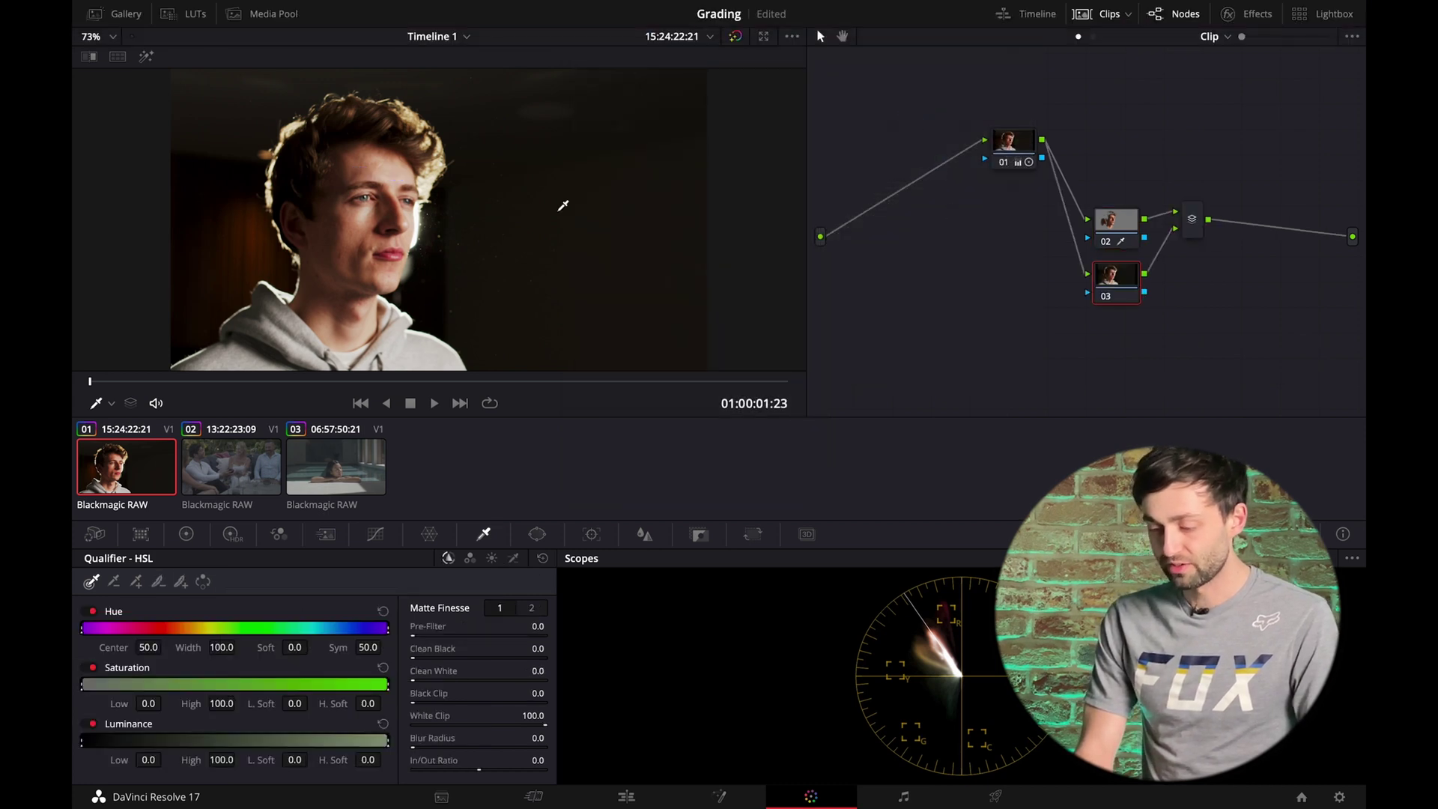
# Key the dark background on the parallel node with a 3D qualifier stroke
pyautogui.moveTo(548, 288)
pyautogui.mouseDown()
pyautogui.moveTo(536, 304)
pyautogui.moveTo(472, 244)
pyautogui.moveTo(485, 189)
pyautogui.mouseUp()
pyautogui.click(145, 56)
pyautogui.moveTo(526, 281)
pyautogui.mouseDown()
pyautogui.moveTo(493, 249)
pyautogui.moveTo(513, 173)
pyautogui.mouseUp()
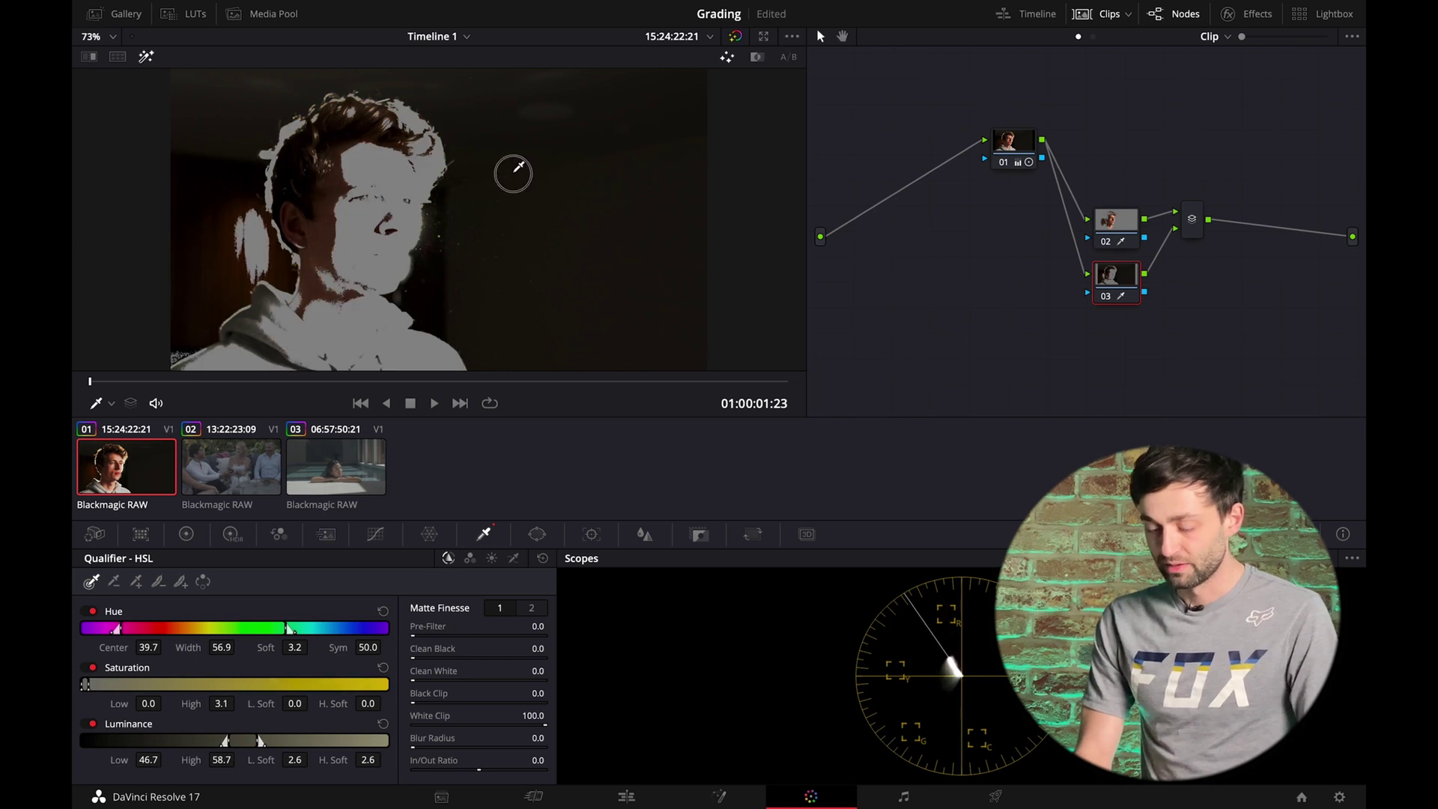
pyautogui.click(514, 559)
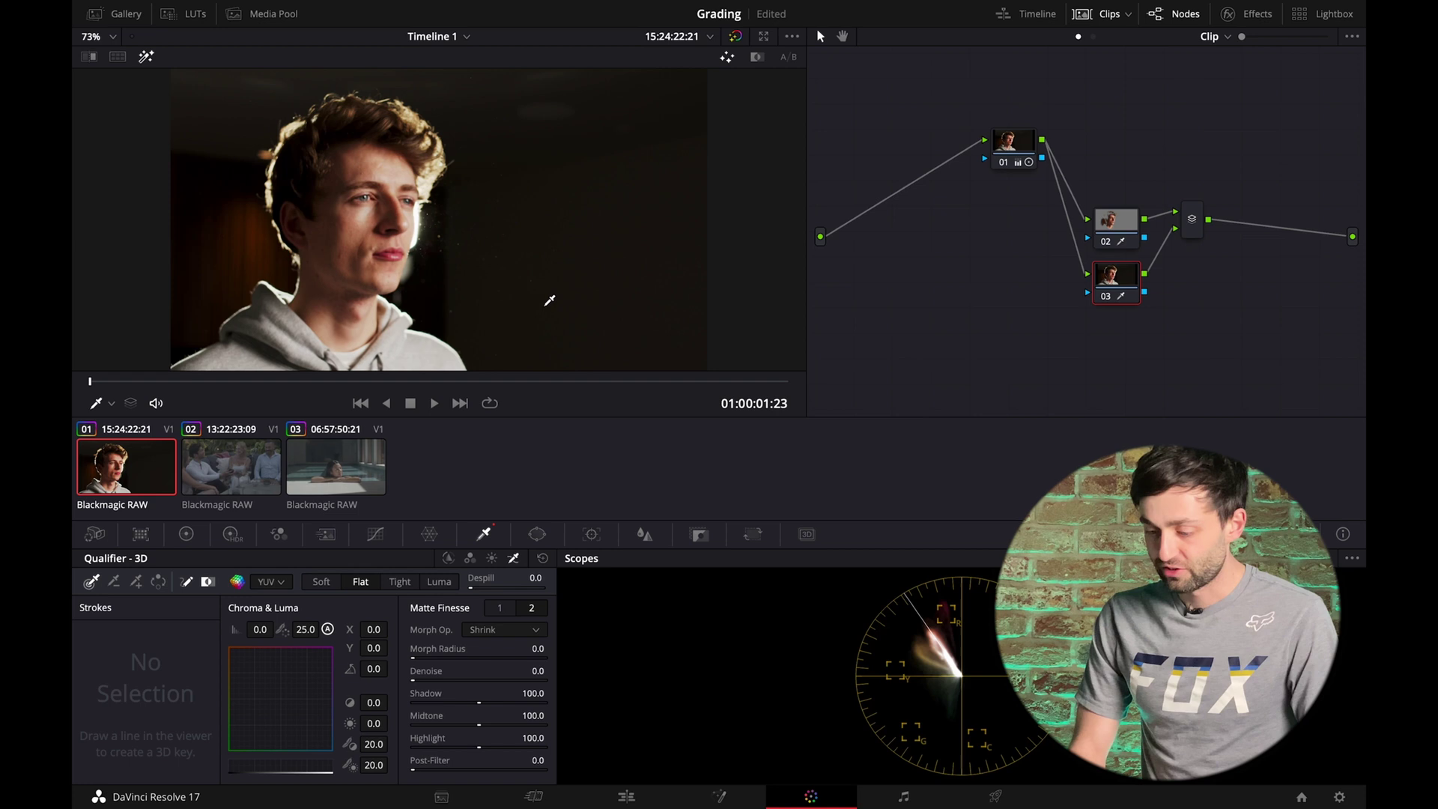
pyautogui.moveTo(547, 312)
pyautogui.mouseDown()
pyautogui.moveTo(487, 285)
pyautogui.moveTo(478, 109)
pyautogui.mouseUp()
# Push the background's midtones toward blue with the Gamma wheel
pyautogui.click(182, 534)
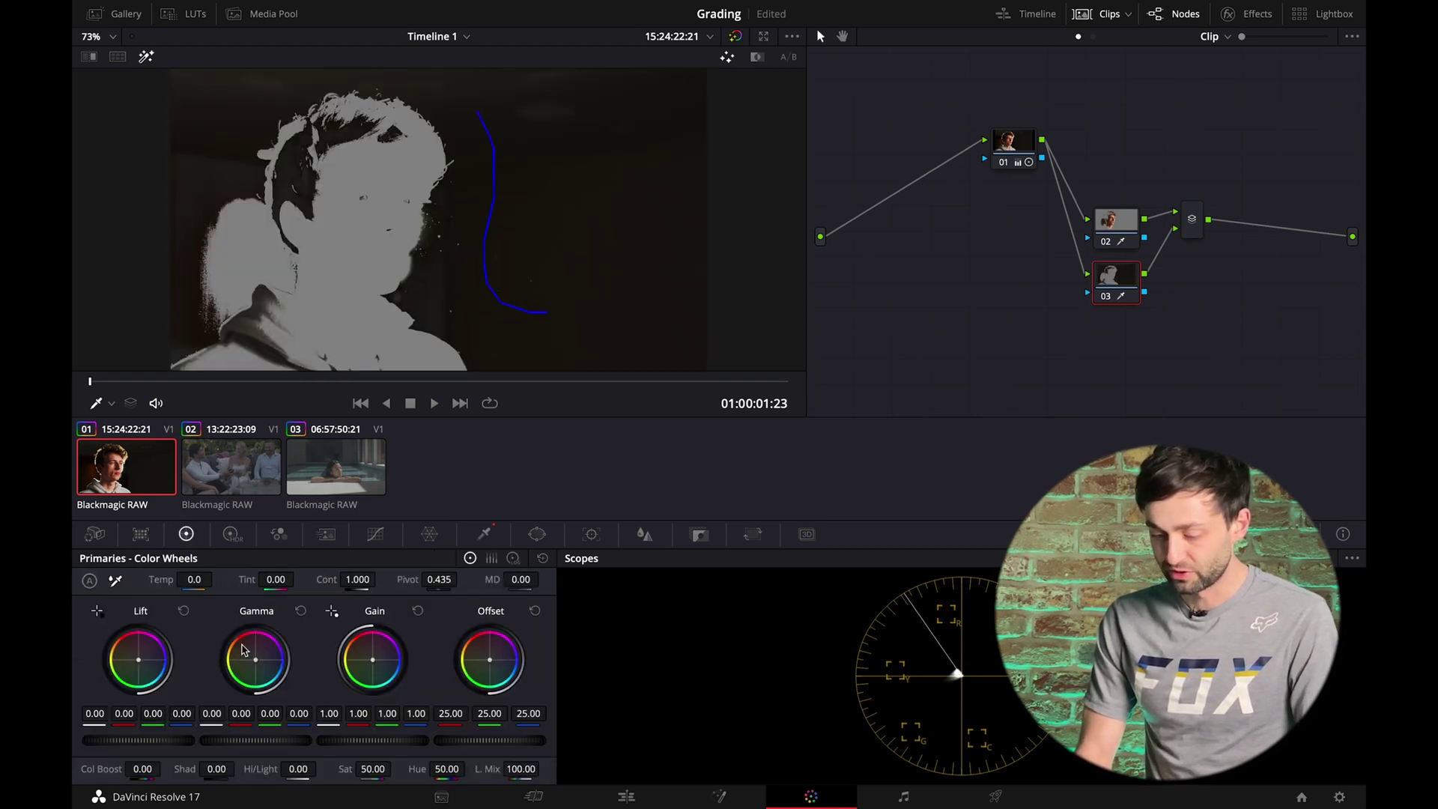
pyautogui.moveTo(258, 668); pyautogui.dragTo(307, 734)
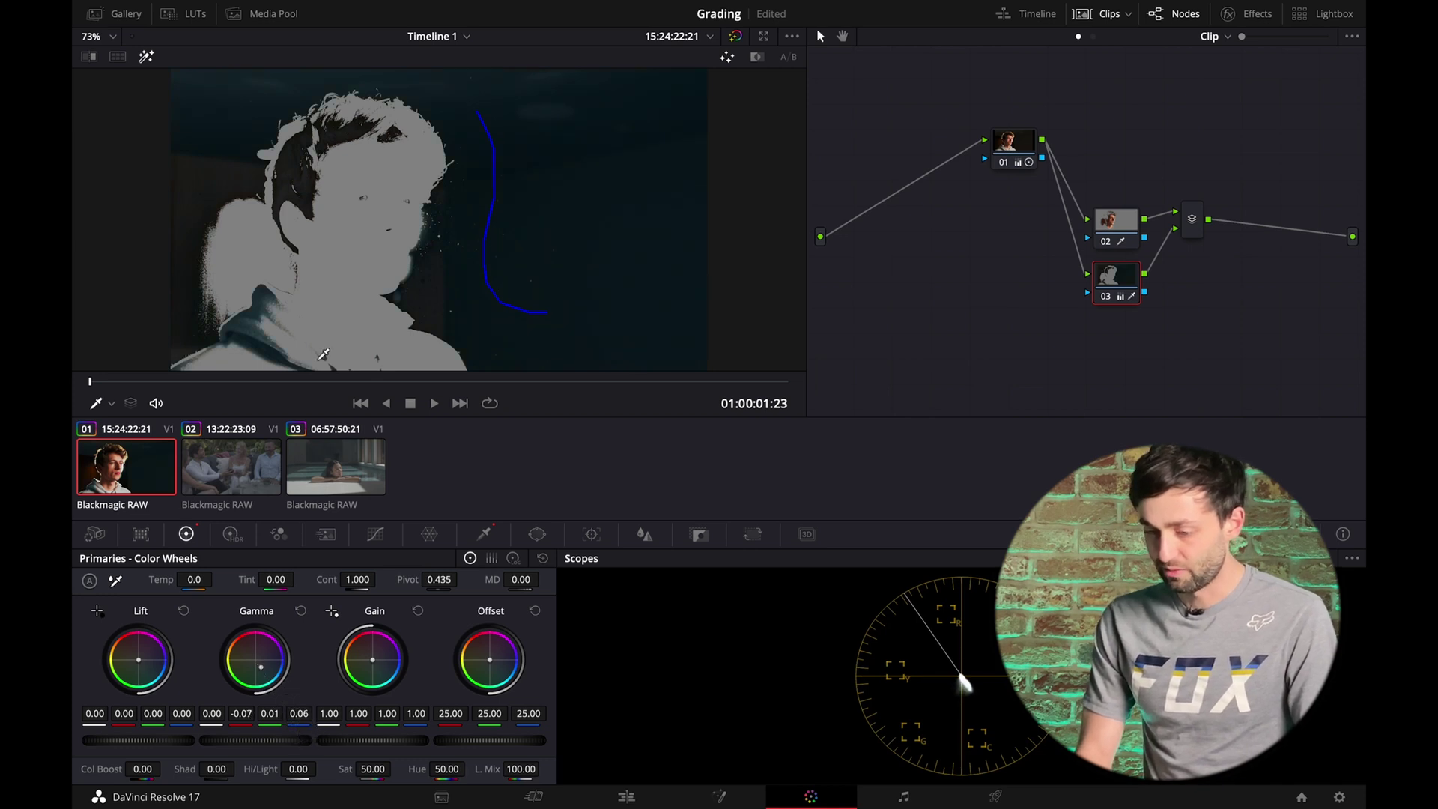
pyautogui.click(146, 57)
pyautogui.click(1127, 227)
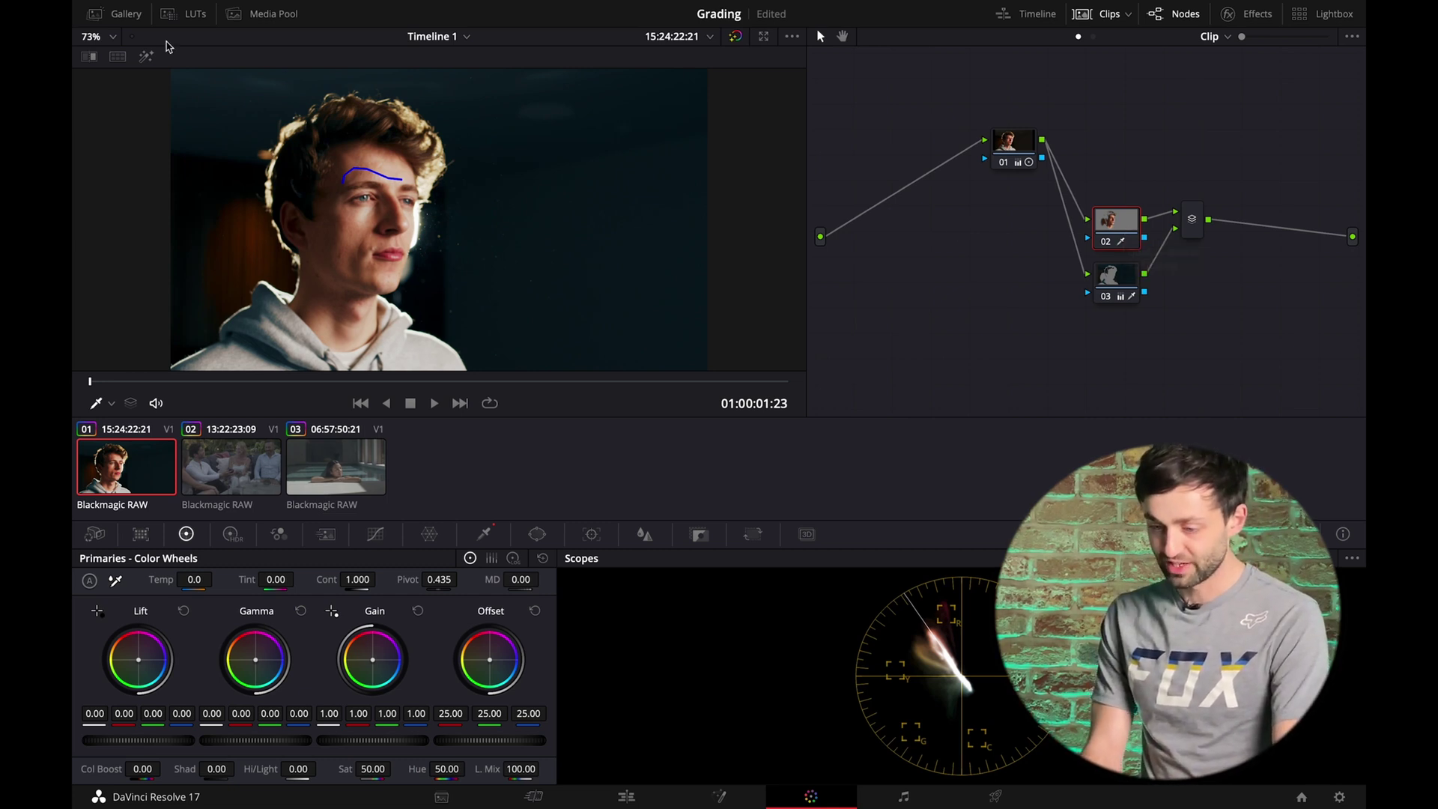
# Warp node 02's skin tones to Hue 0.85, Saturation 1.16 and re-enable the node
pyautogui.click(146, 57)
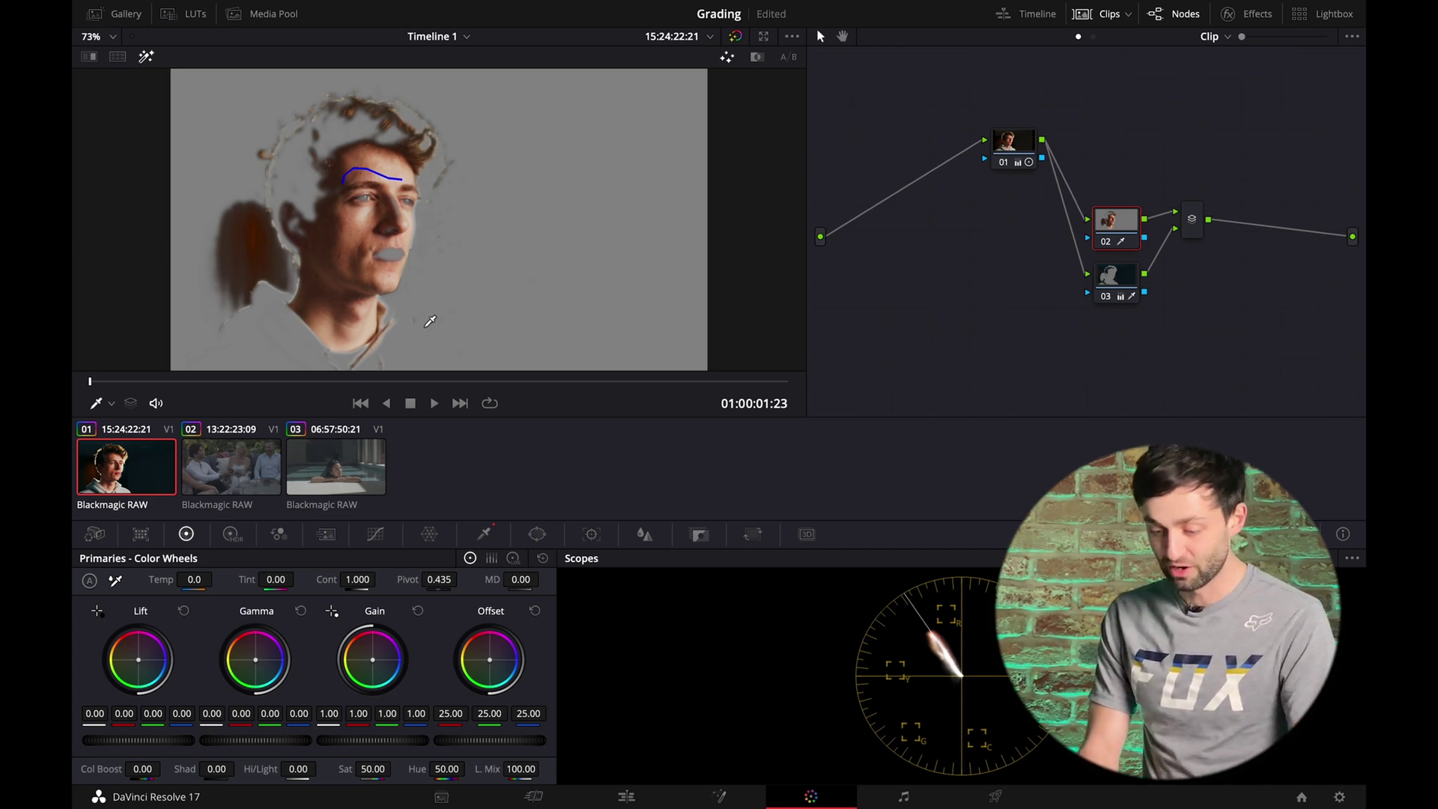
pyautogui.click(428, 535)
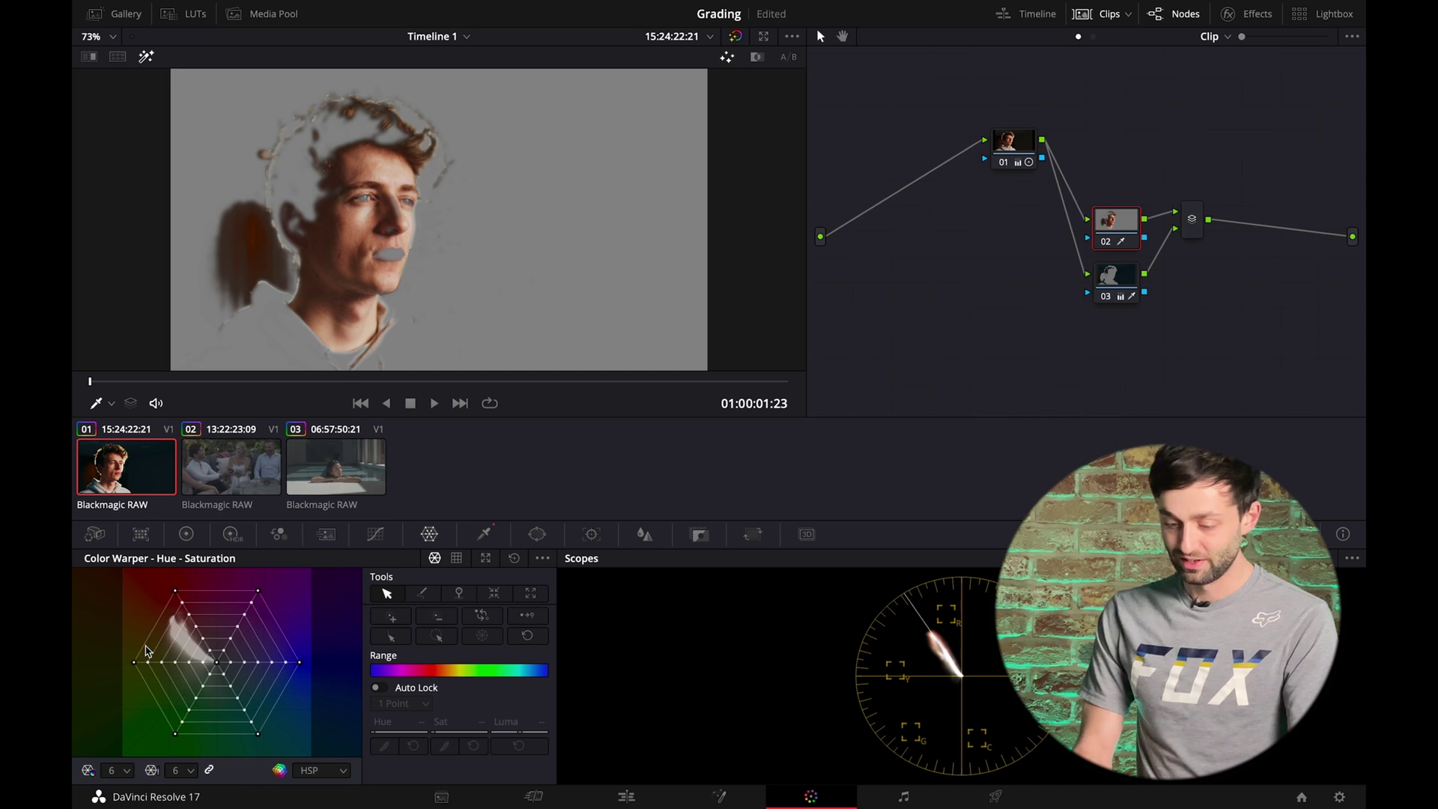
pyautogui.moveTo(137, 663); pyautogui.dragTo(136, 654)
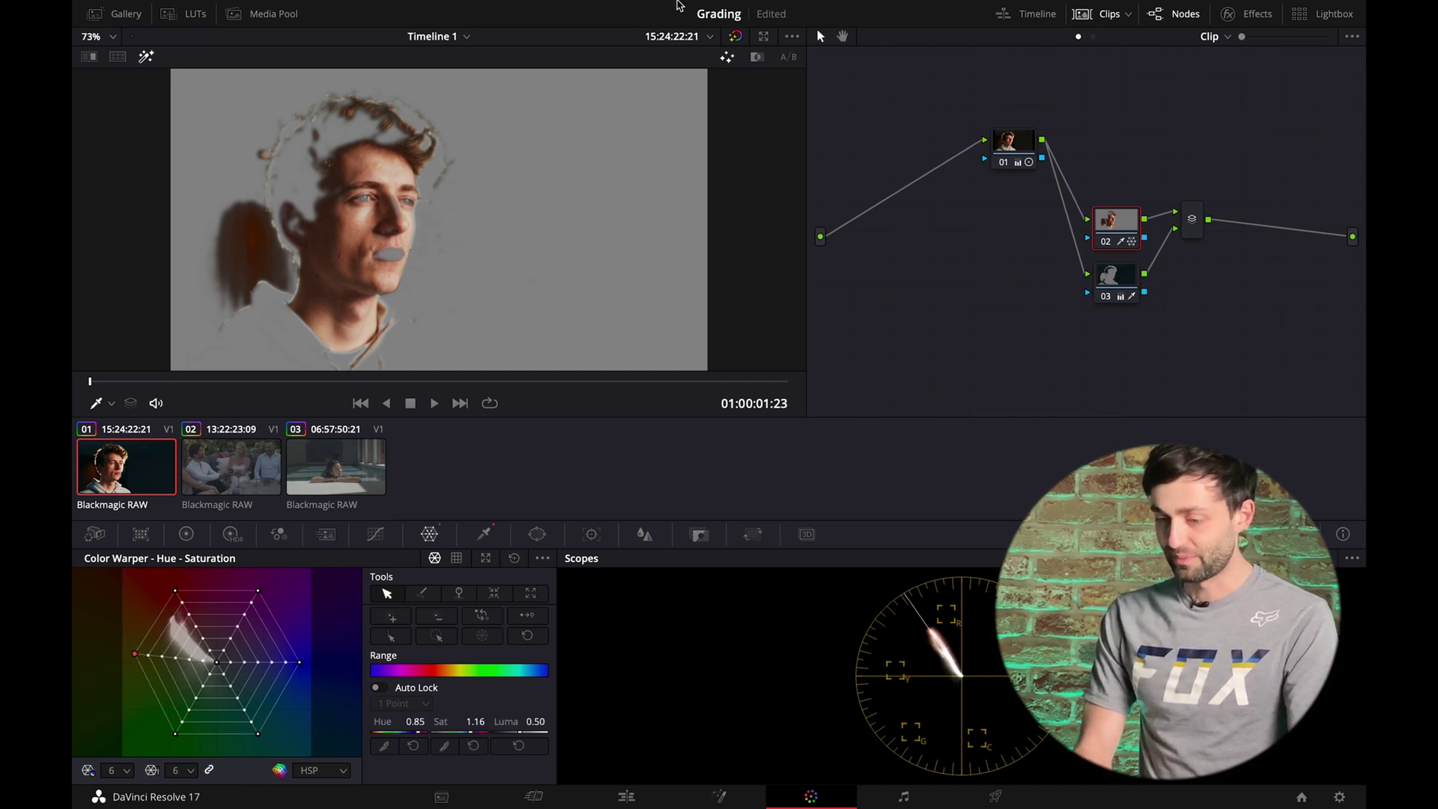
pyautogui.moveTo(680, 6)
pyautogui.click(146, 57)
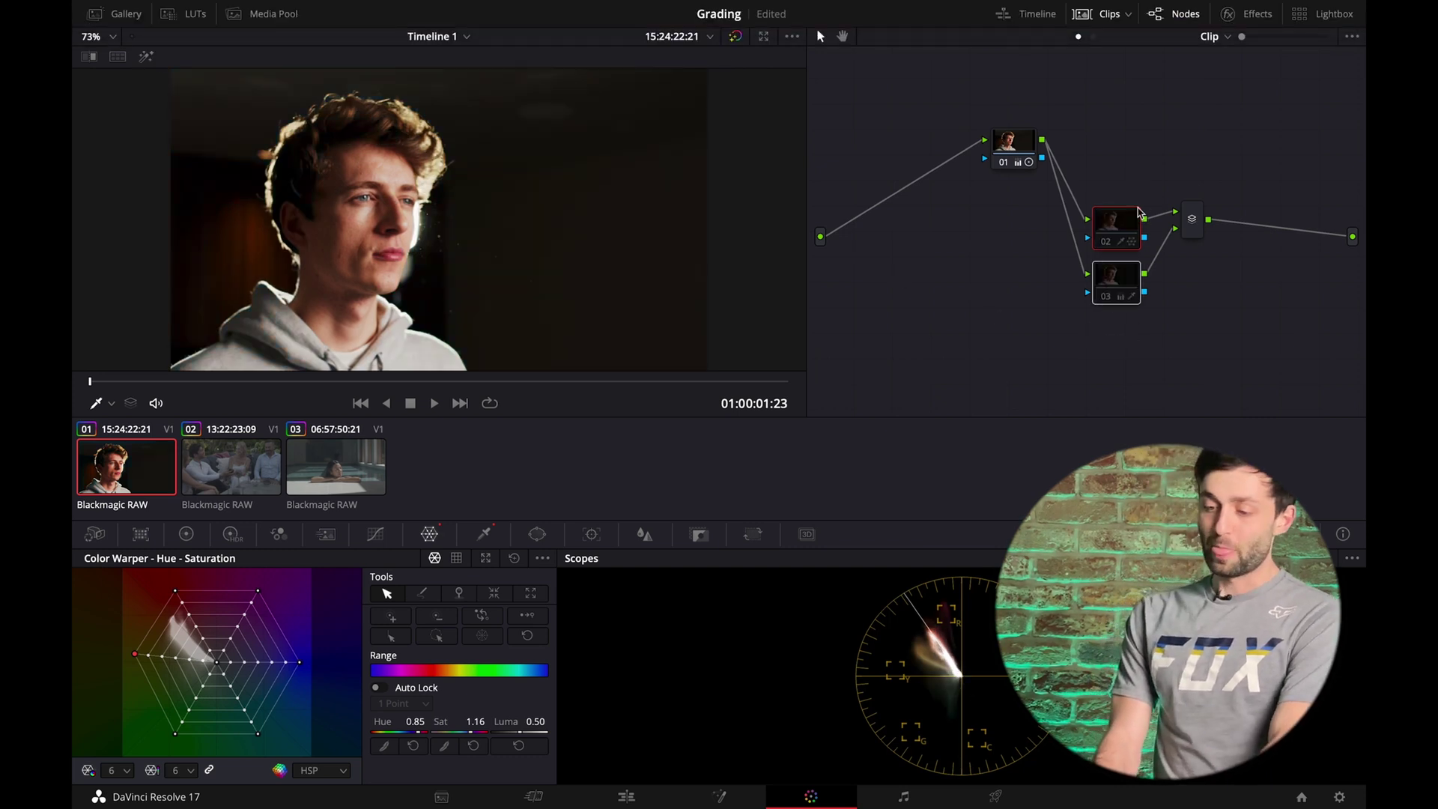
pyautogui.hotkey('ctrl', 'd')
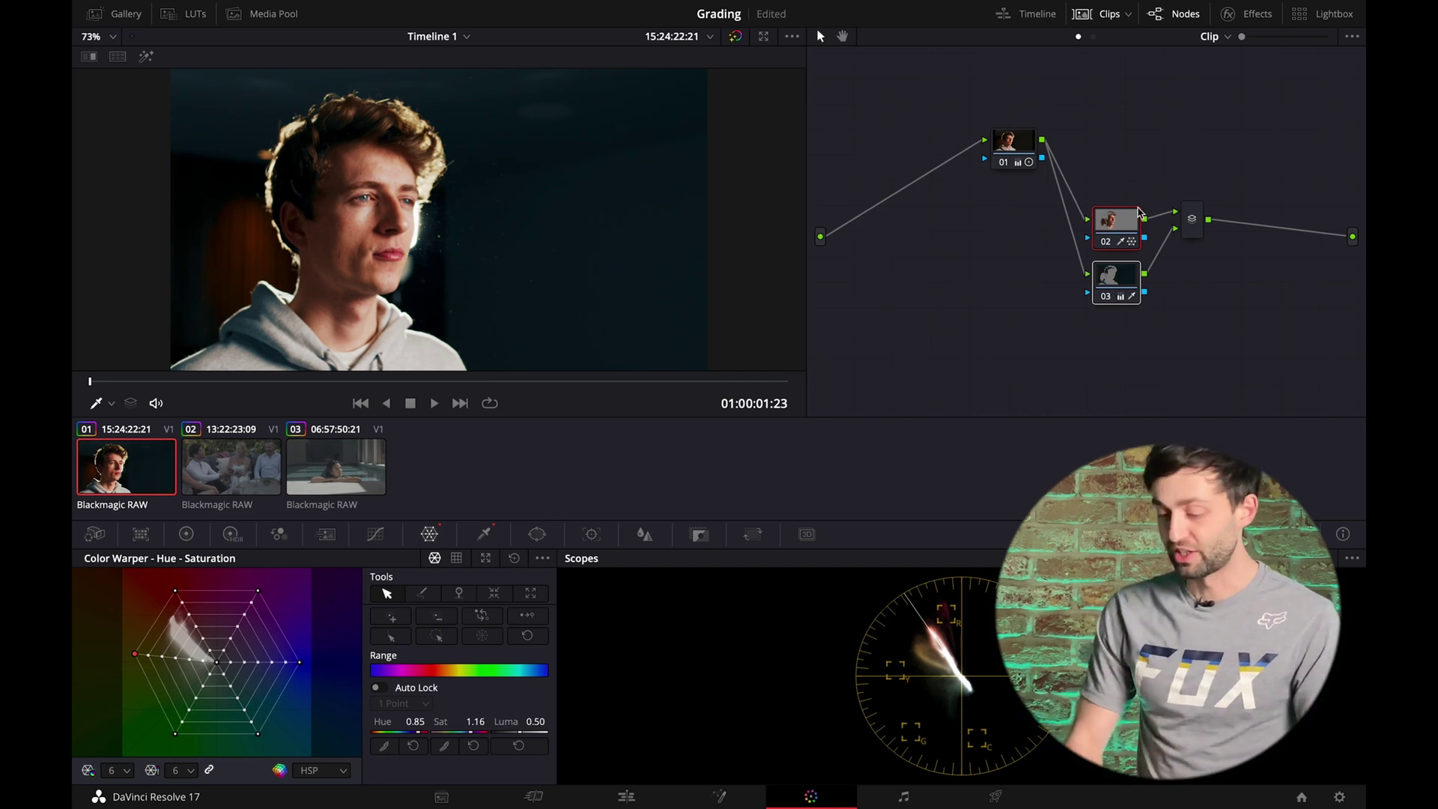
# On the outdoor clip, raise contrast to about 1.35 and boost saturation
pyautogui.click(231, 480)
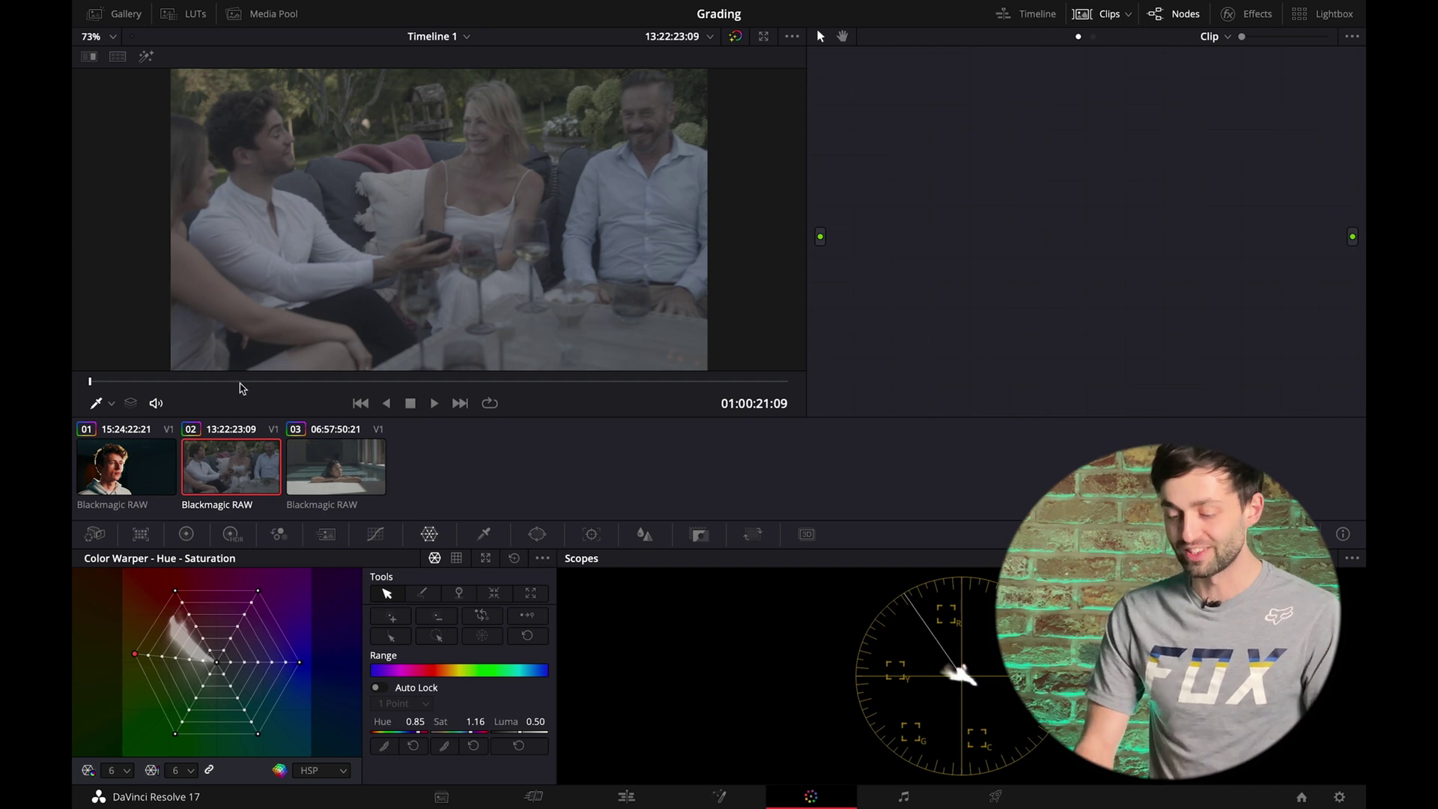
pyautogui.moveTo(242, 388); pyautogui.dragTo(643, 370)
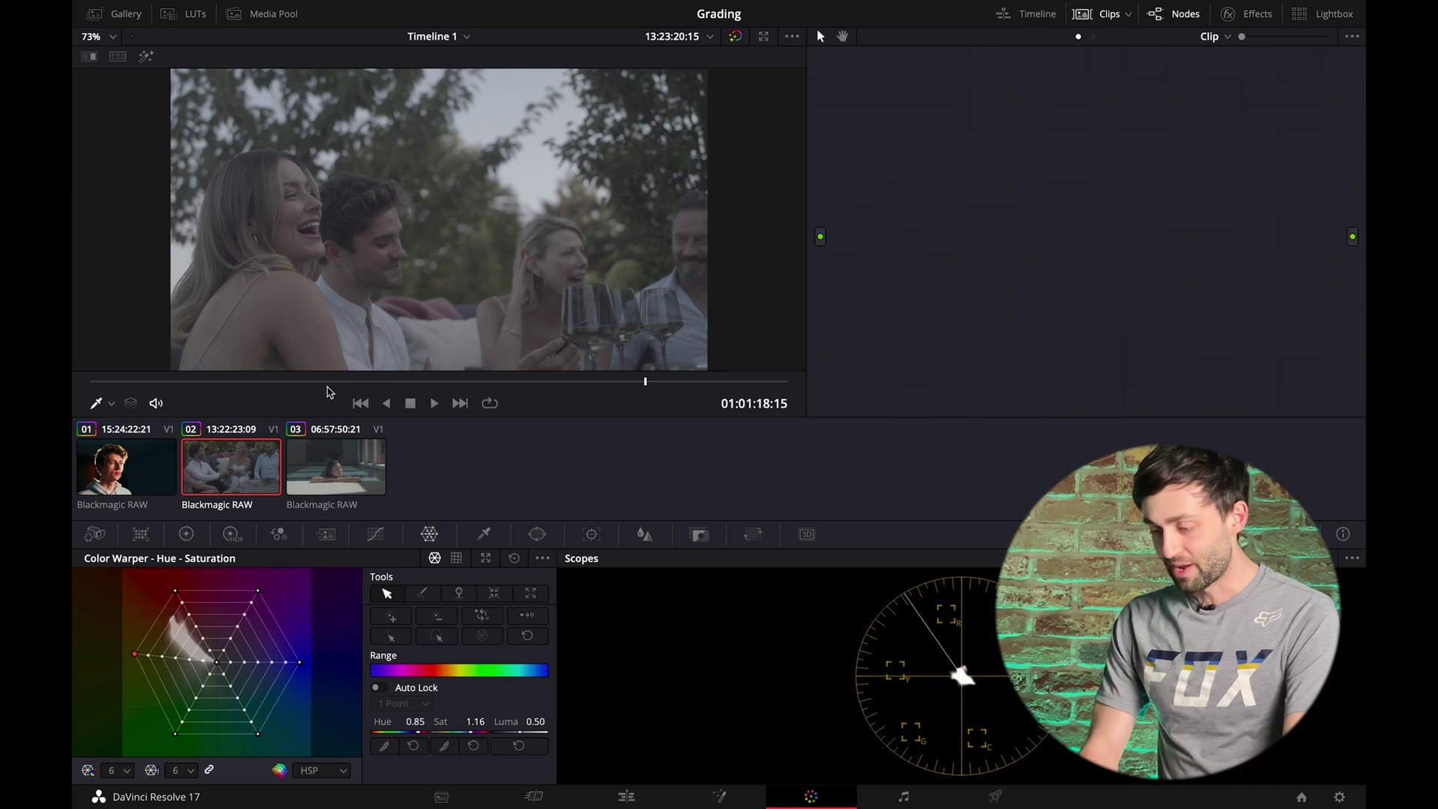
pyautogui.click(187, 534)
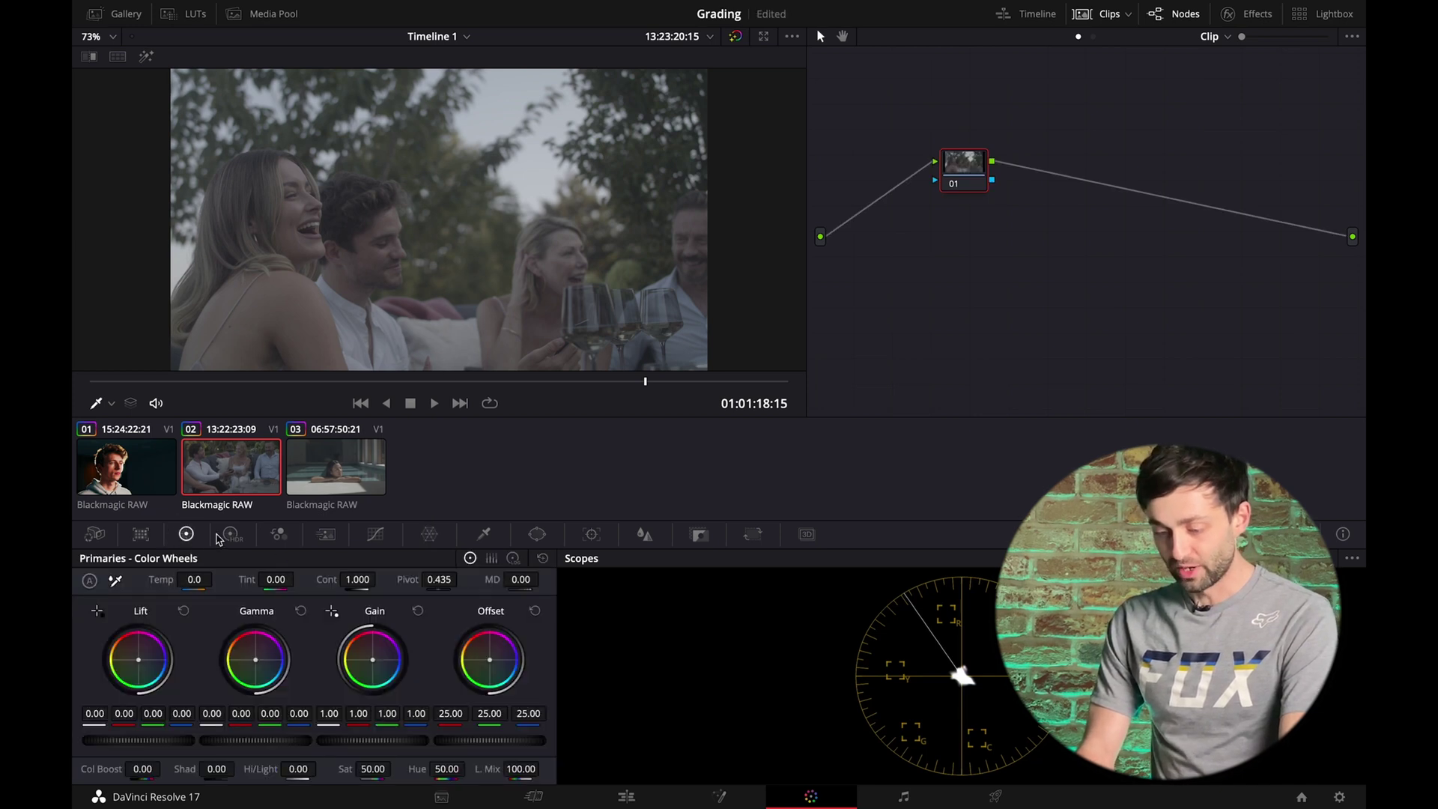
pyautogui.moveTo(357, 578); pyautogui.dragTo(478, 582)
pyautogui.moveTo(373, 761); pyautogui.dragTo(469, 761)
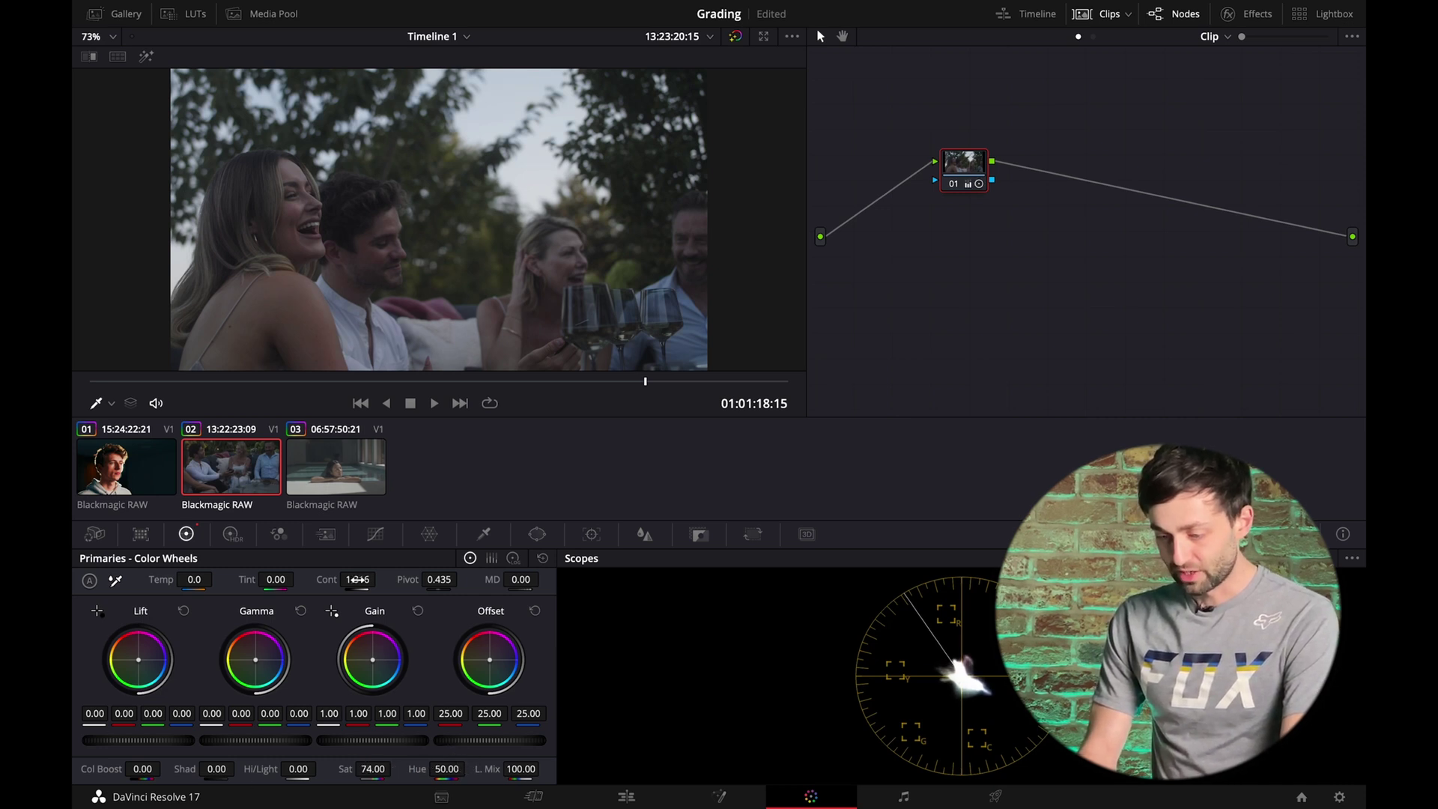
# Add a serial node with slightly lowered Lift, and set node 01's saturation to 77.60
pyautogui.hotkey('alt', 's')
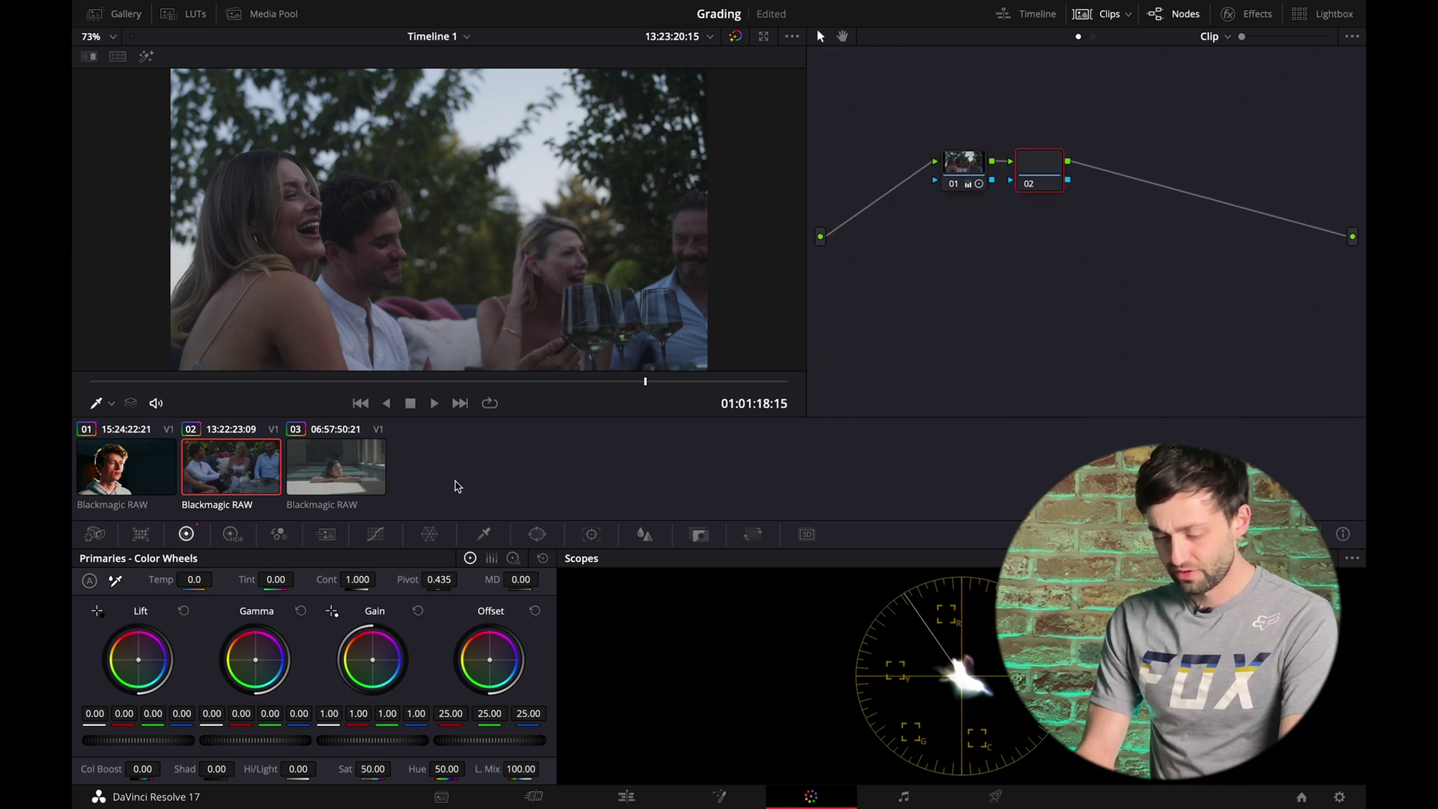
pyautogui.moveTo(177, 744); pyautogui.dragTo(151, 740)
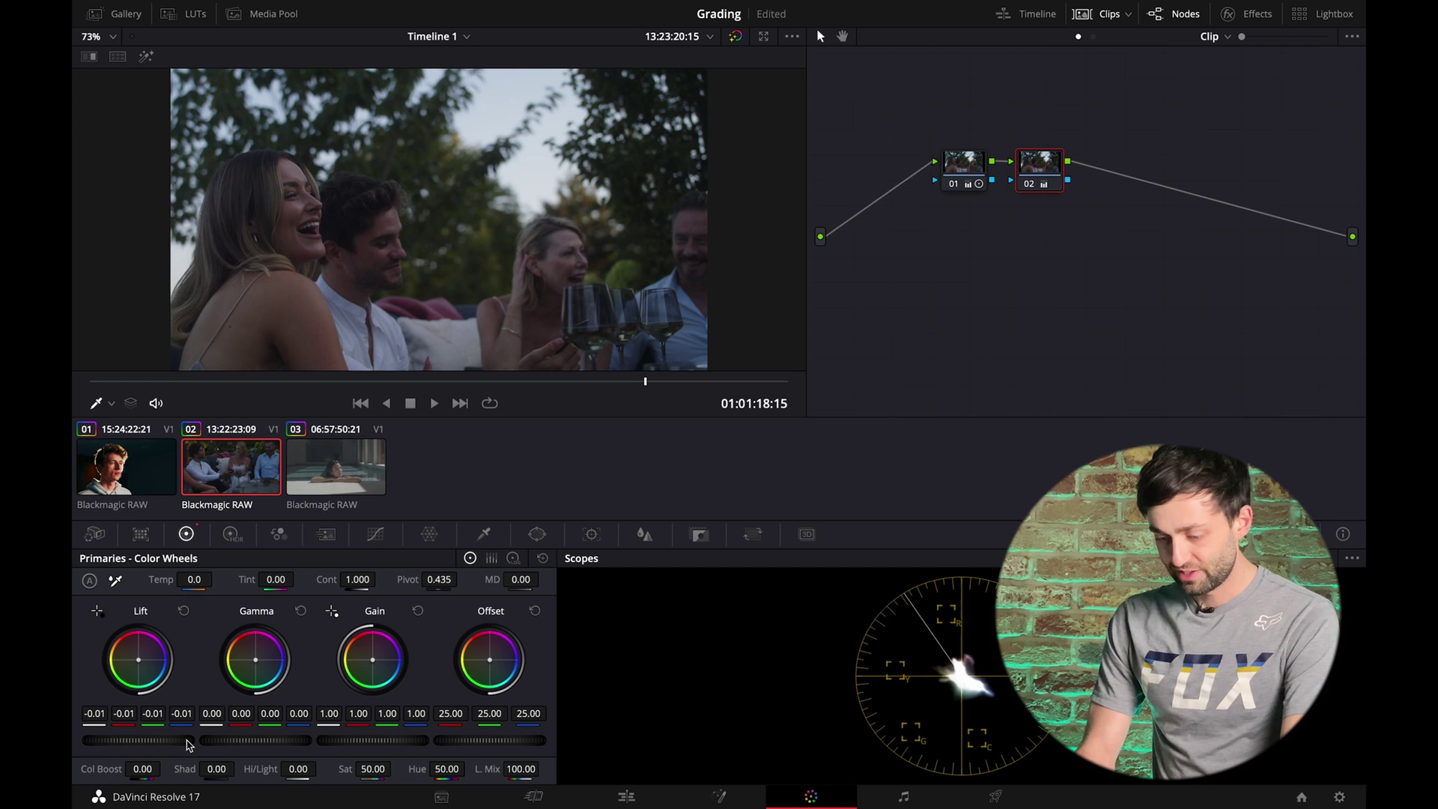
pyautogui.click(965, 168)
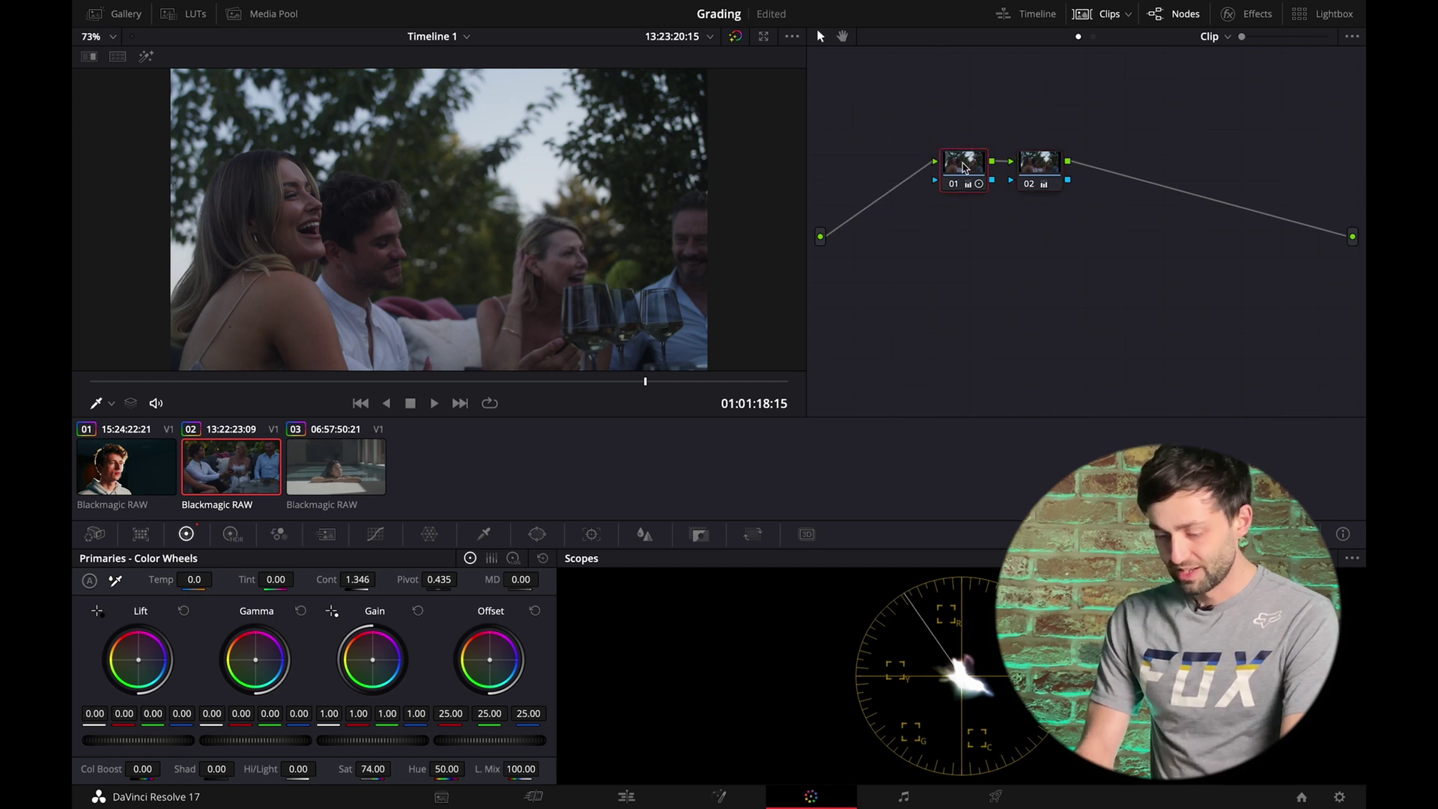
pyautogui.moveTo(378, 775); pyautogui.dragTo(381, 775)
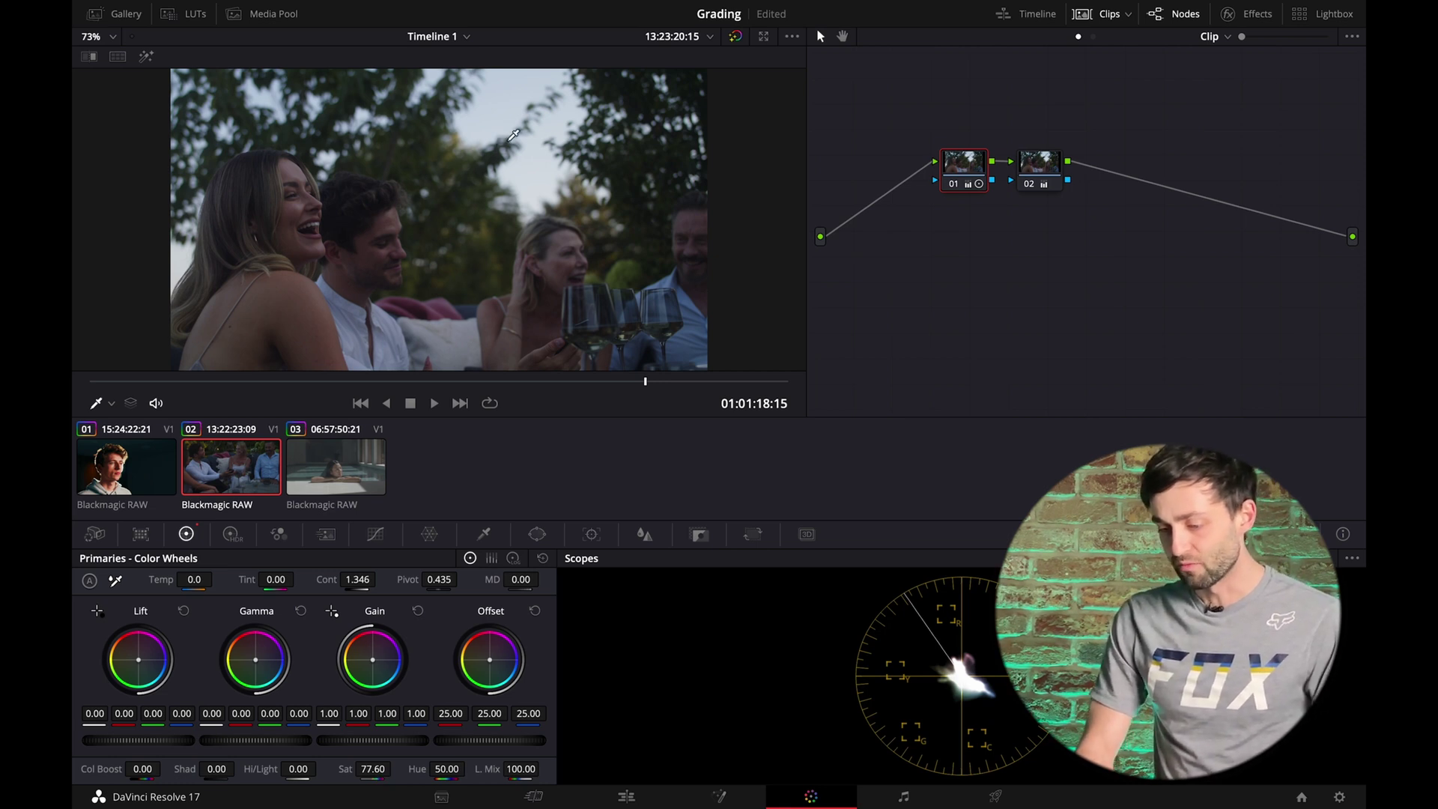
pyautogui.click(1037, 164)
# Add node 03 and 3D-key skin on the woman's shoulder and face, the man's head, and the right-hand woman
pyautogui.hotkey('alt', 's')
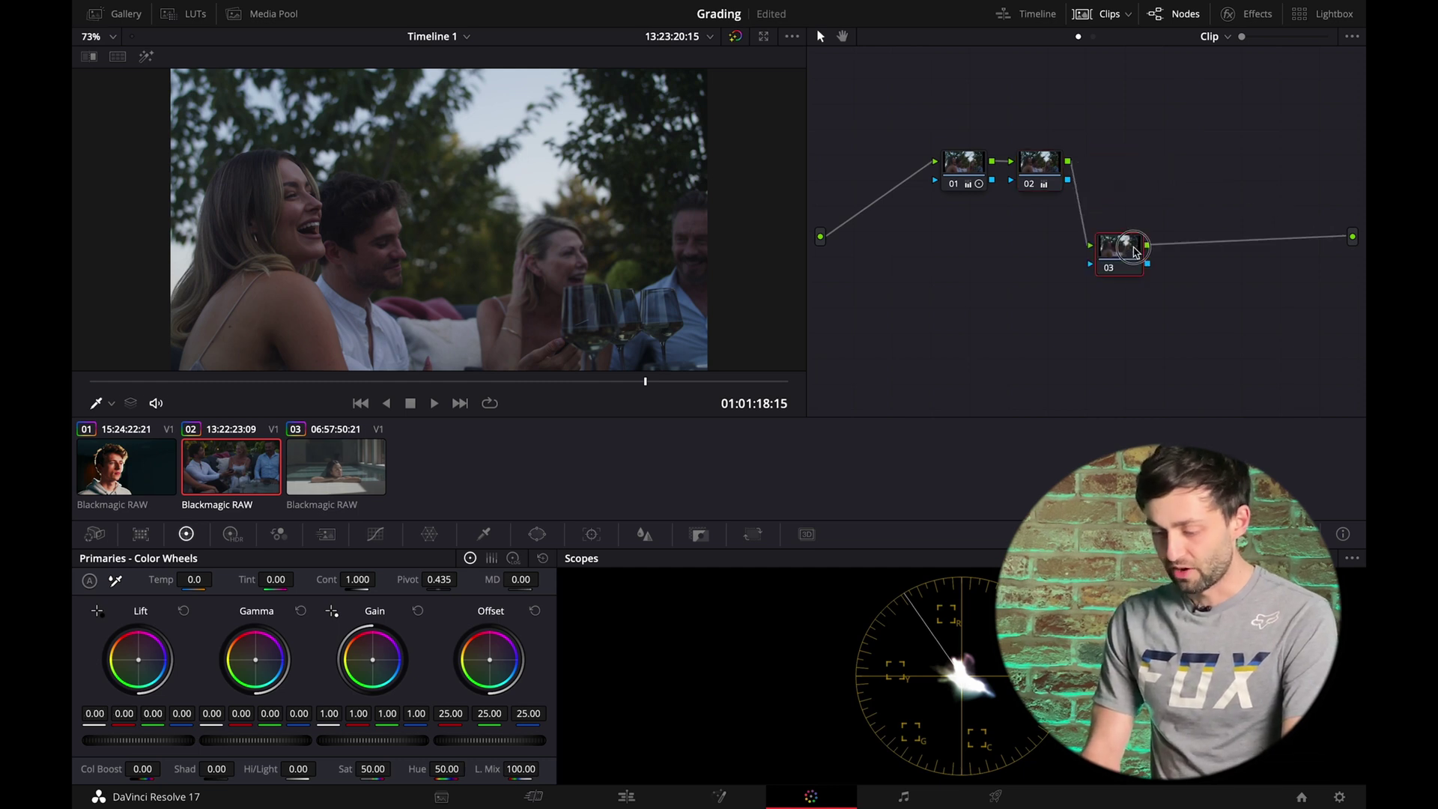
pyautogui.click(484, 534)
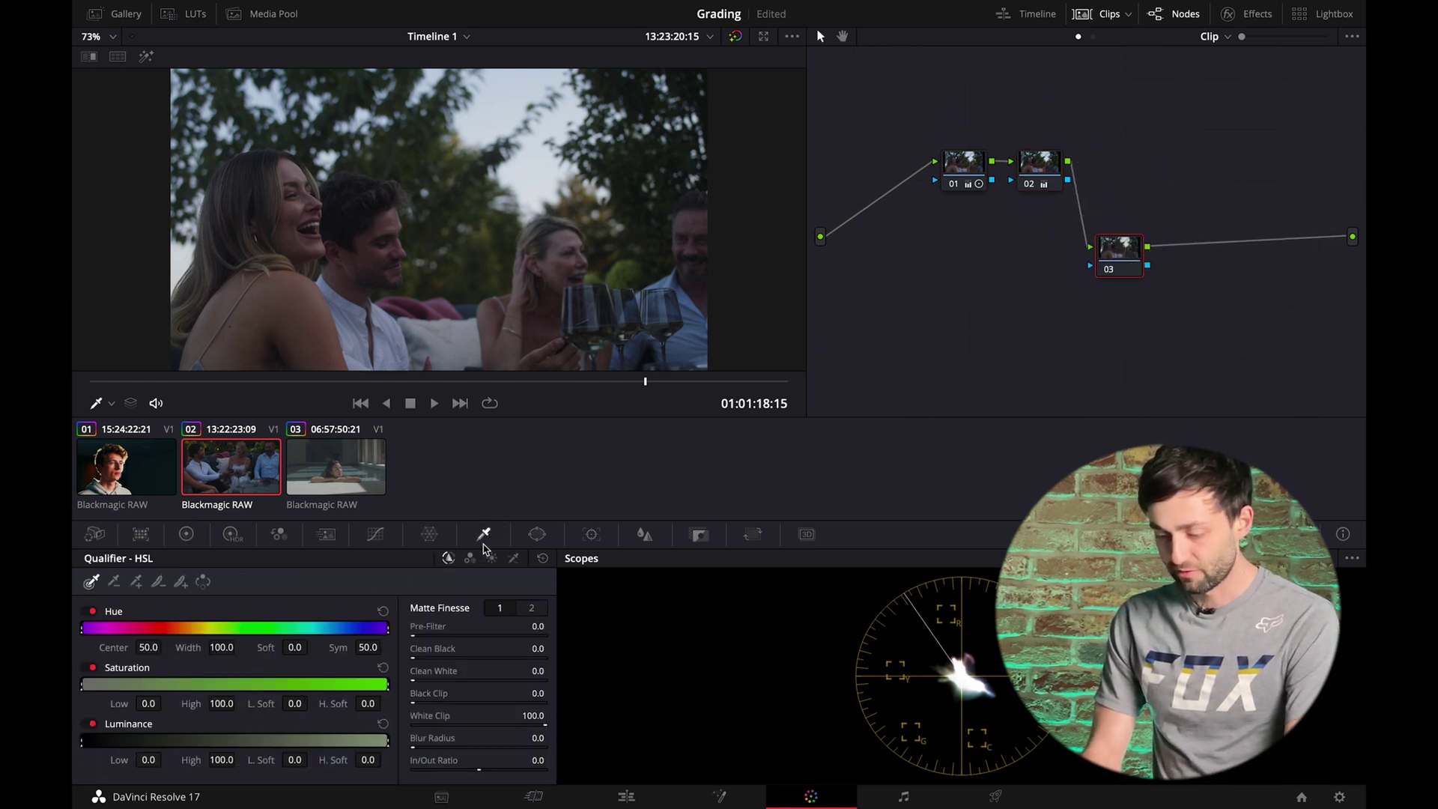
pyautogui.click(514, 558)
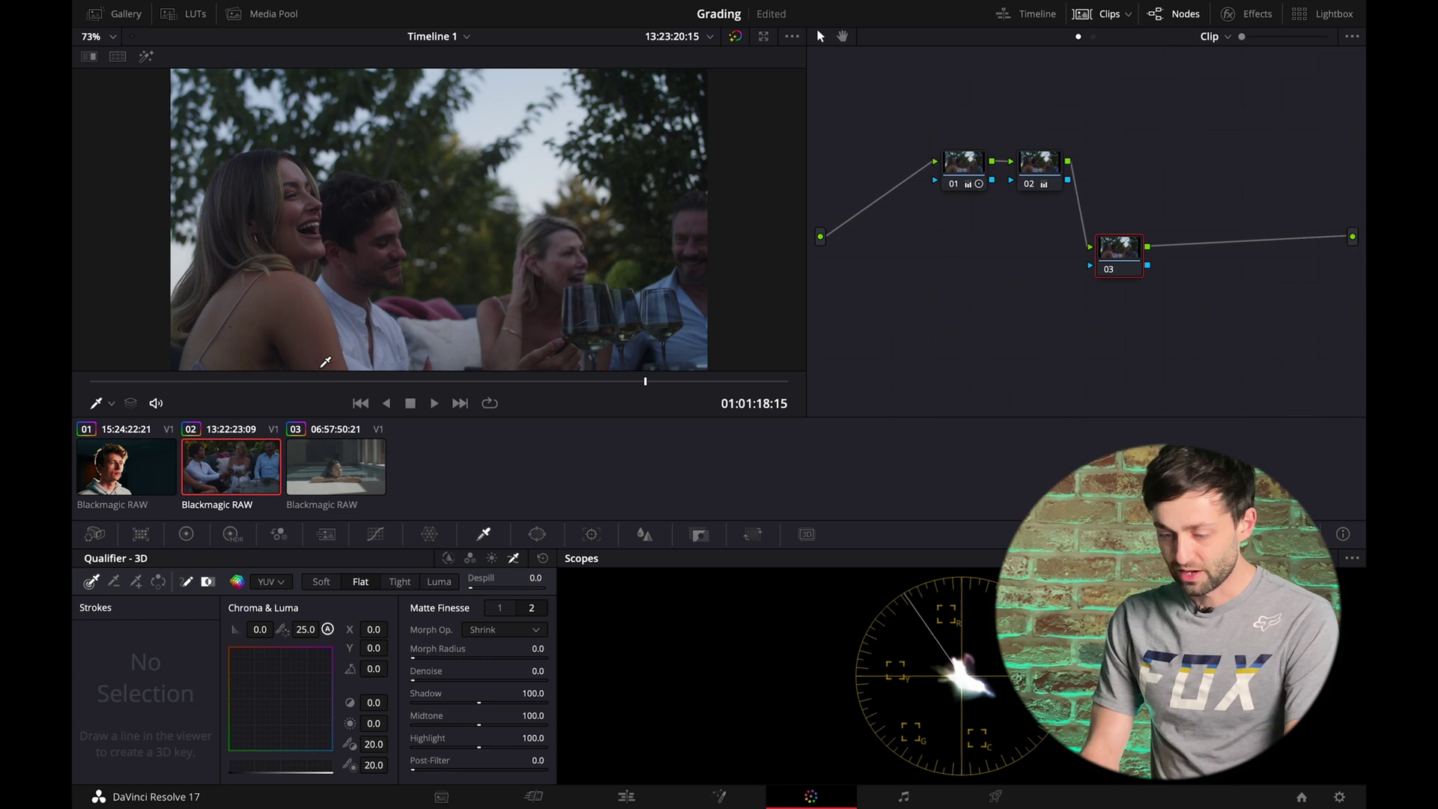
pyautogui.moveTo(332, 353)
pyautogui.mouseDown()
pyautogui.moveTo(289, 300)
pyautogui.moveTo(248, 310)
pyautogui.moveTo(220, 355)
pyautogui.mouseUp()
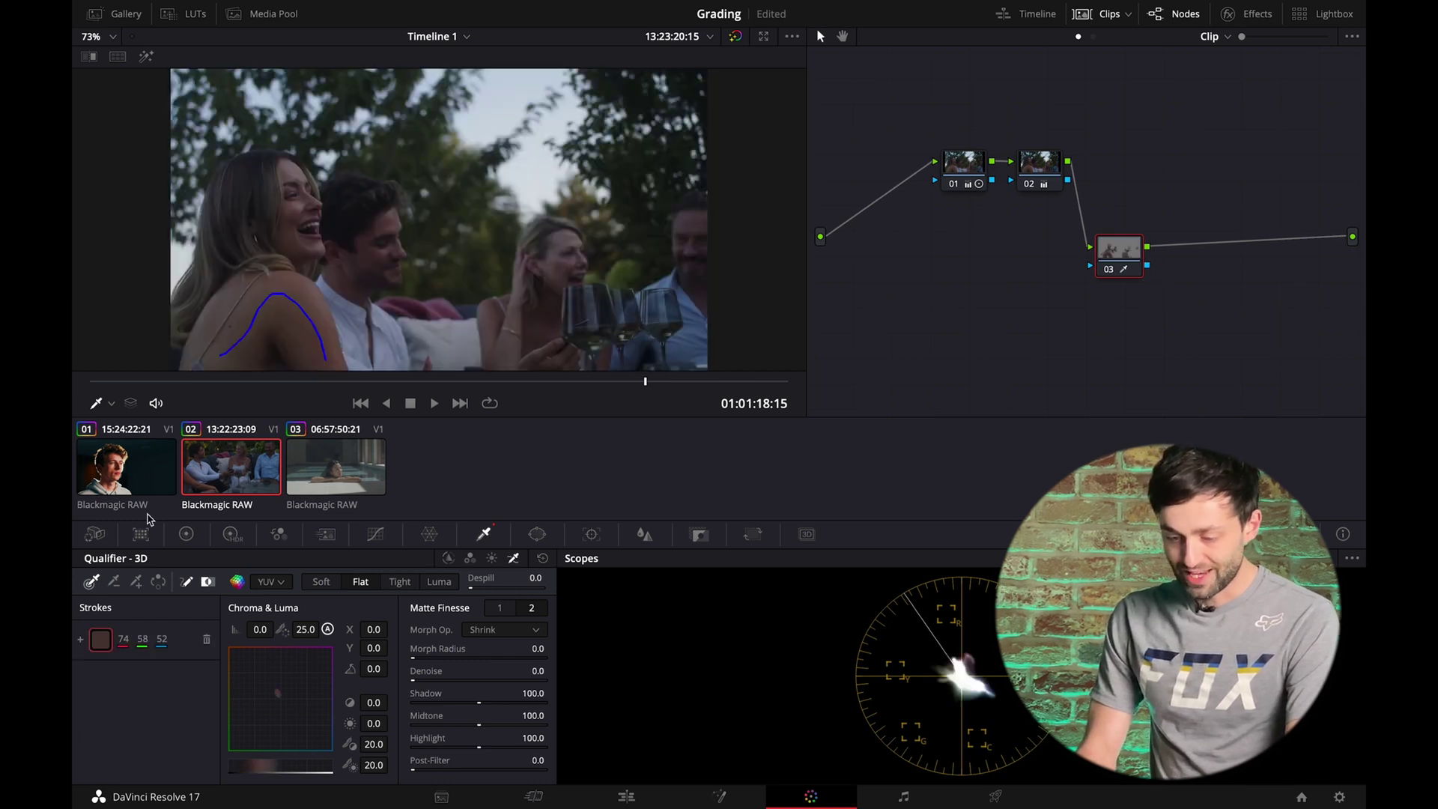
pyautogui.click(135, 581)
pyautogui.moveTo(289, 170)
pyautogui.mouseDown()
pyautogui.moveTo(309, 193)
pyautogui.moveTo(300, 208)
pyautogui.mouseUp()
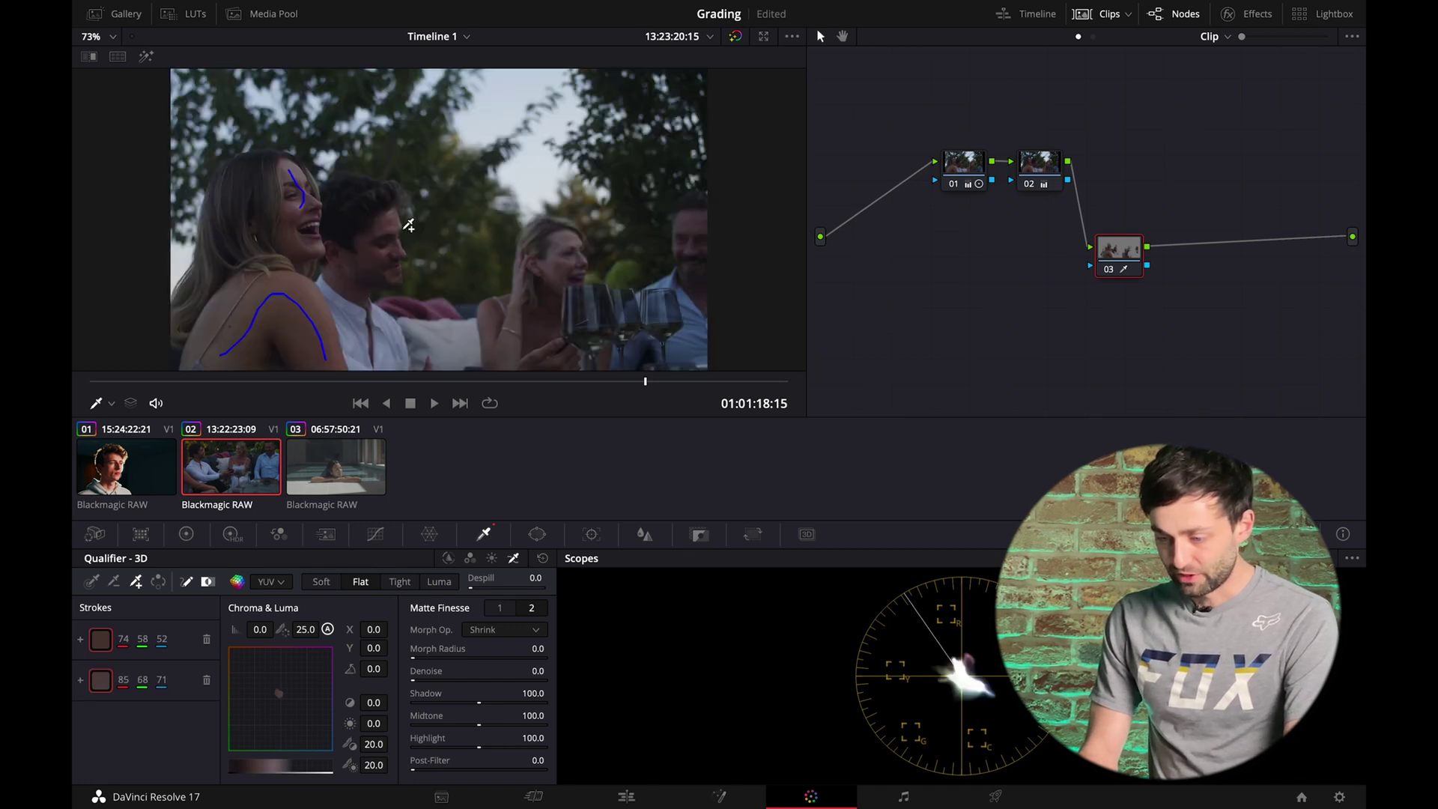
pyautogui.moveTo(395, 222); pyautogui.dragTo(366, 245)
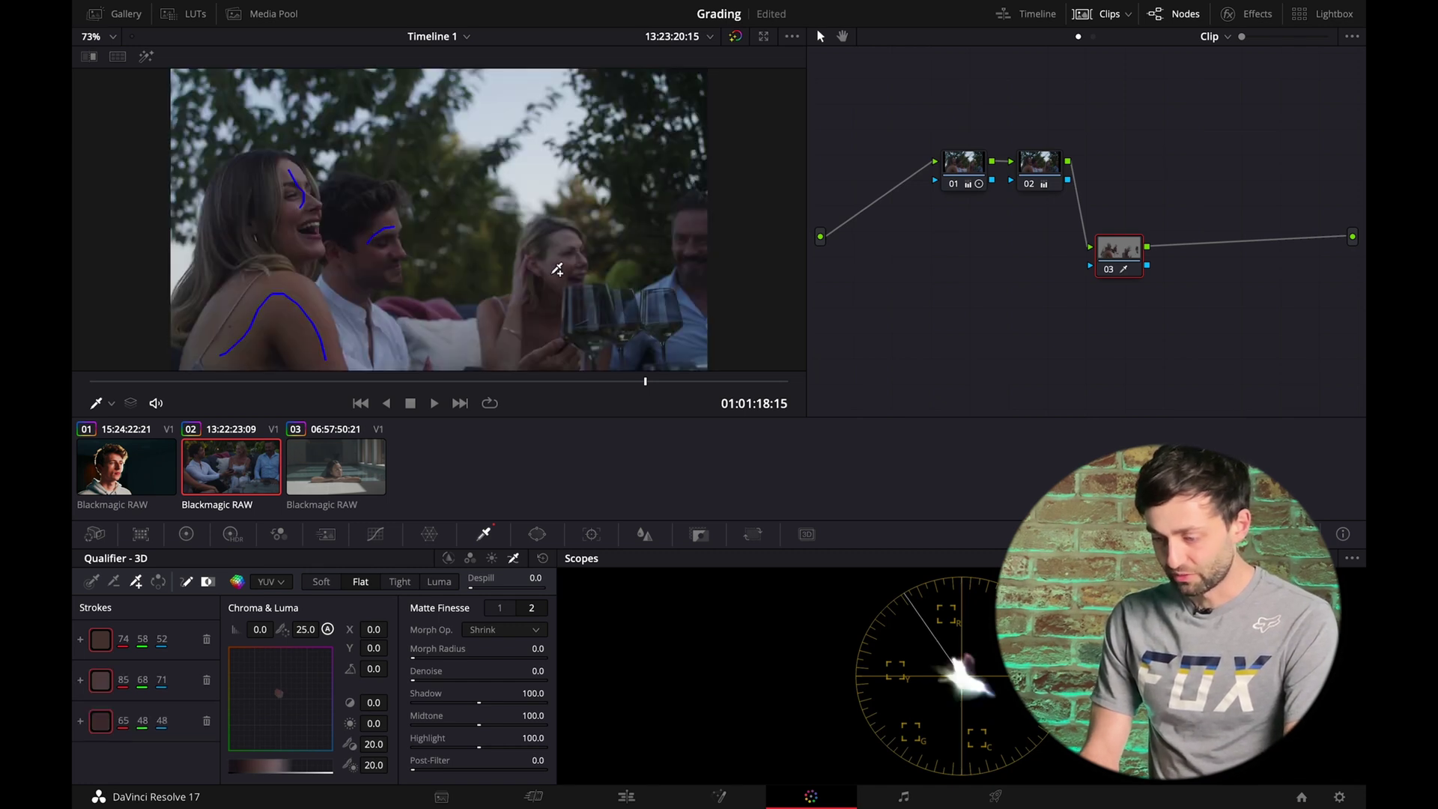
pyautogui.moveTo(567, 278)
pyautogui.mouseDown()
pyautogui.moveTo(558, 250)
pyautogui.moveTo(574, 240)
pyautogui.mouseUp()
# Clean the skin matte with Denoise 14.2 and Morph Radius 6.5, then warm its gamma
pyautogui.click(146, 56)
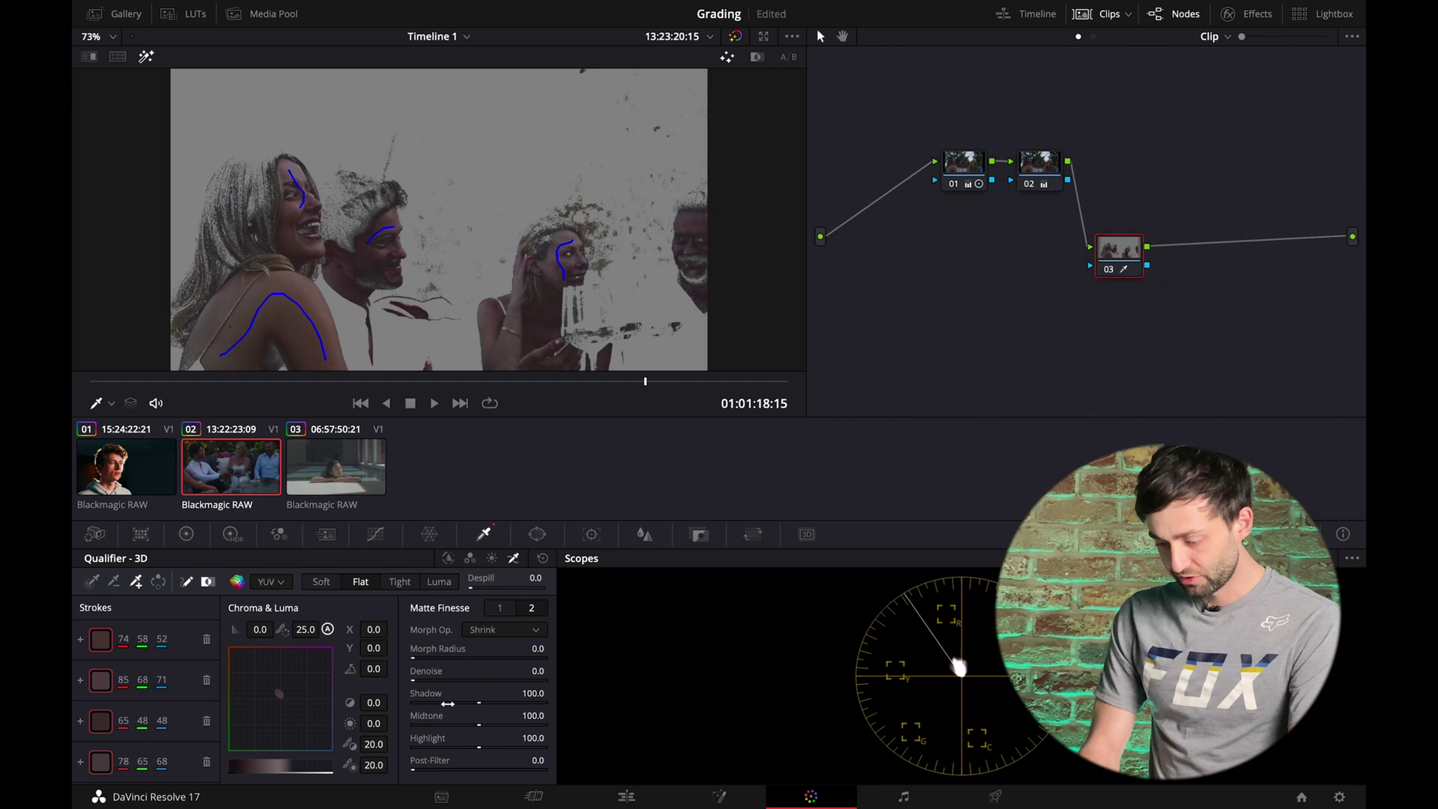
pyautogui.moveTo(422, 680); pyautogui.dragTo(530, 681)
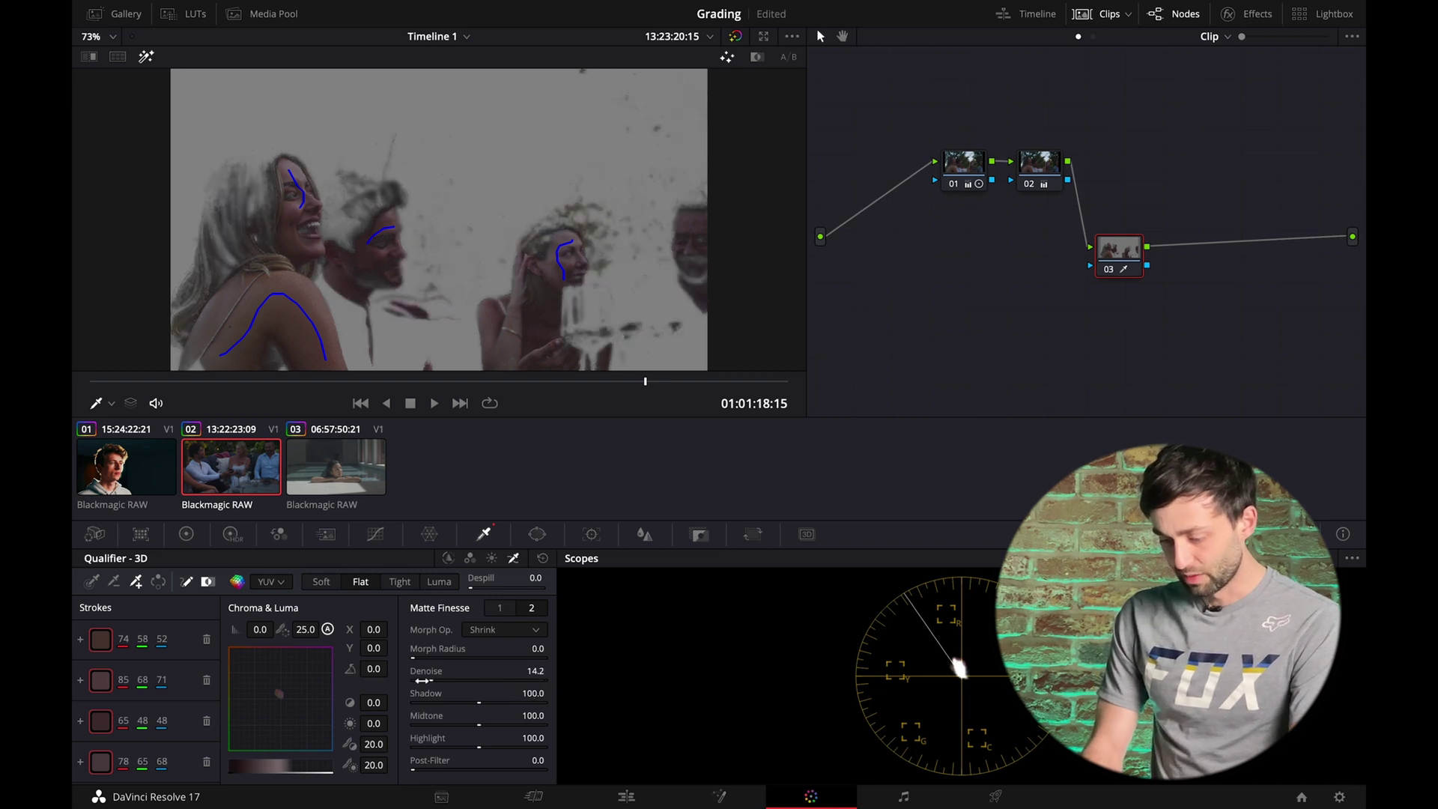
pyautogui.moveTo(419, 664); pyautogui.dragTo(468, 669)
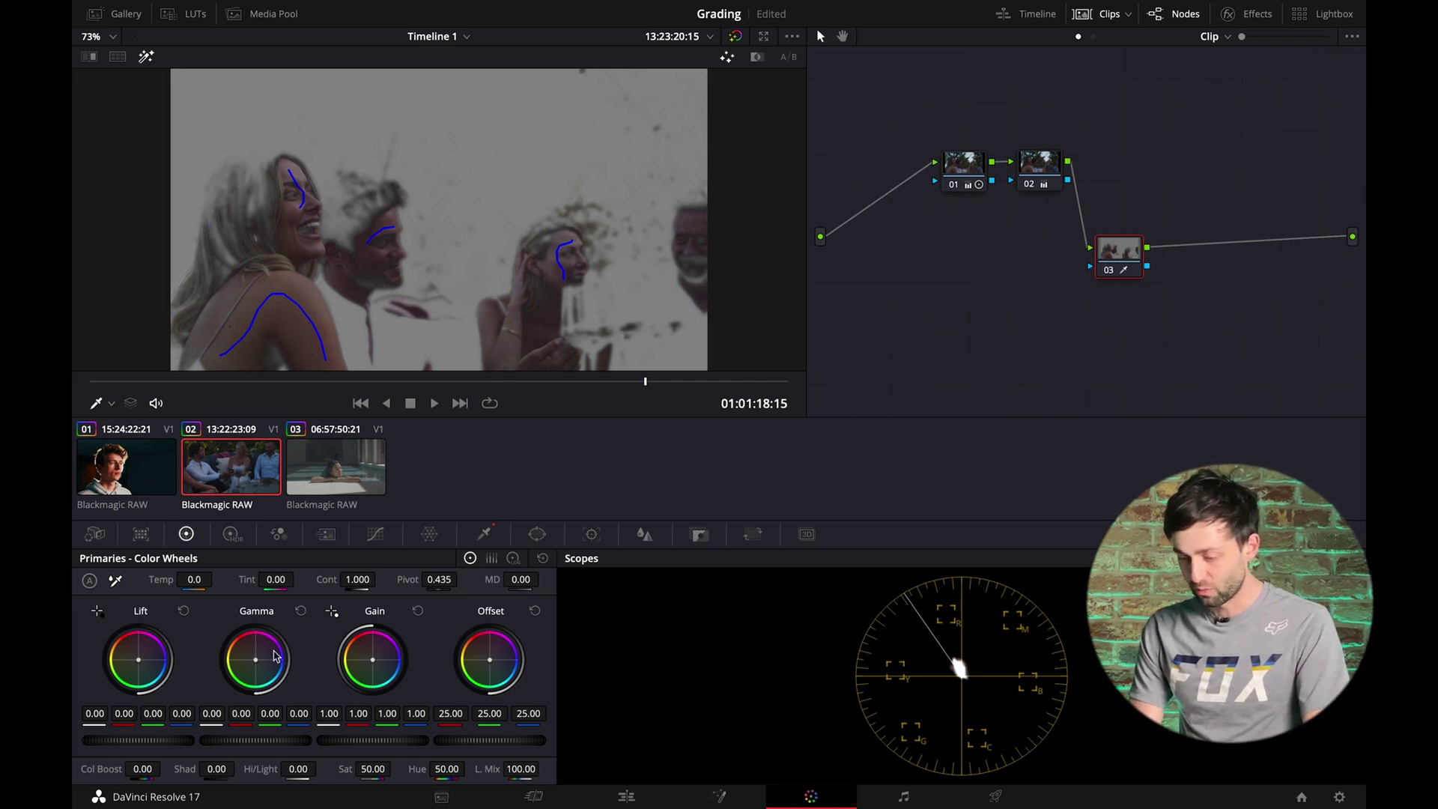
pyautogui.moveTo(274, 657); pyautogui.dragTo(223, 635)
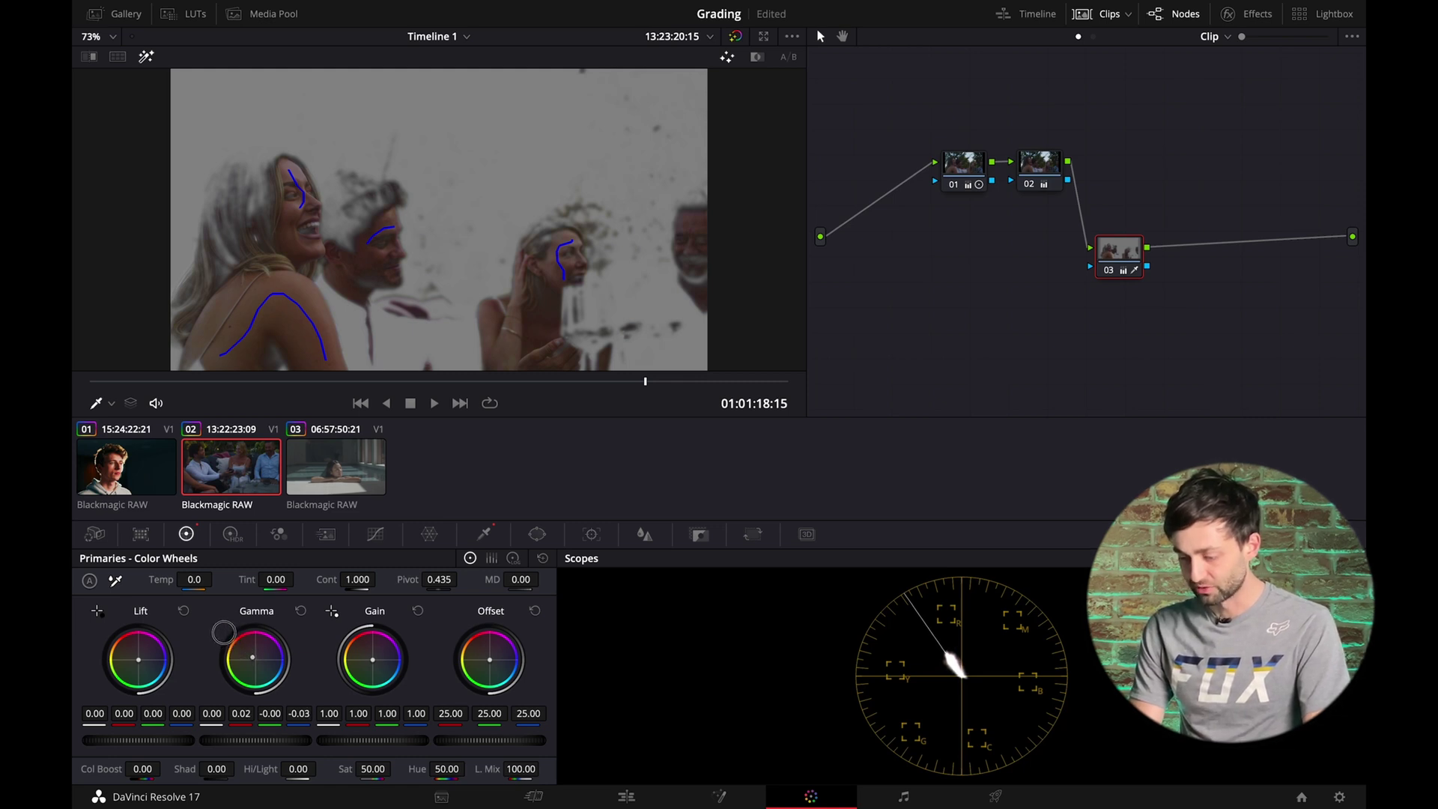
pyautogui.moveTo(223, 633); pyautogui.dragTo(224, 631)
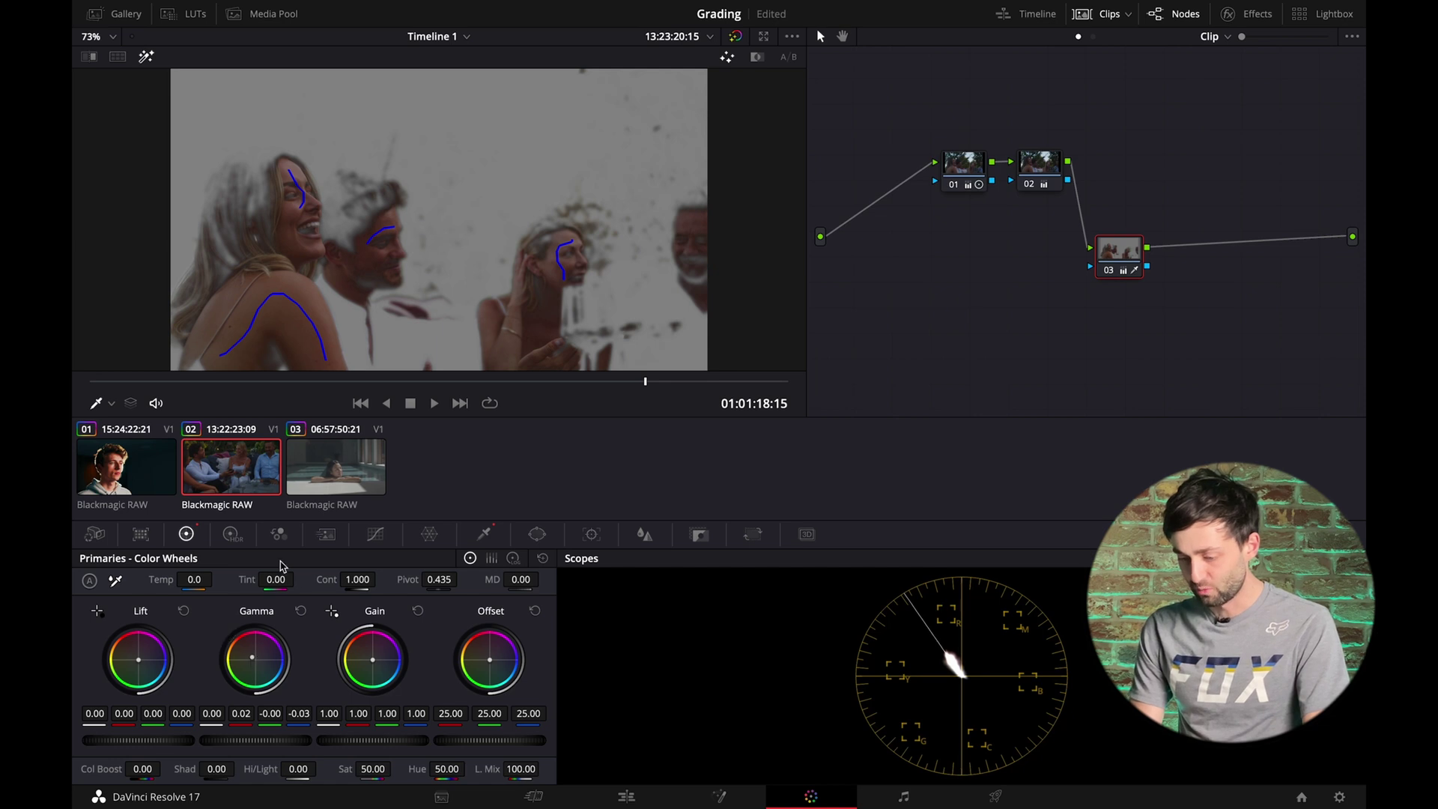
# Bend the Color Warper grid so node 03's skin reaches Hue 0.85, Saturation 1.17
pyautogui.click(430, 534)
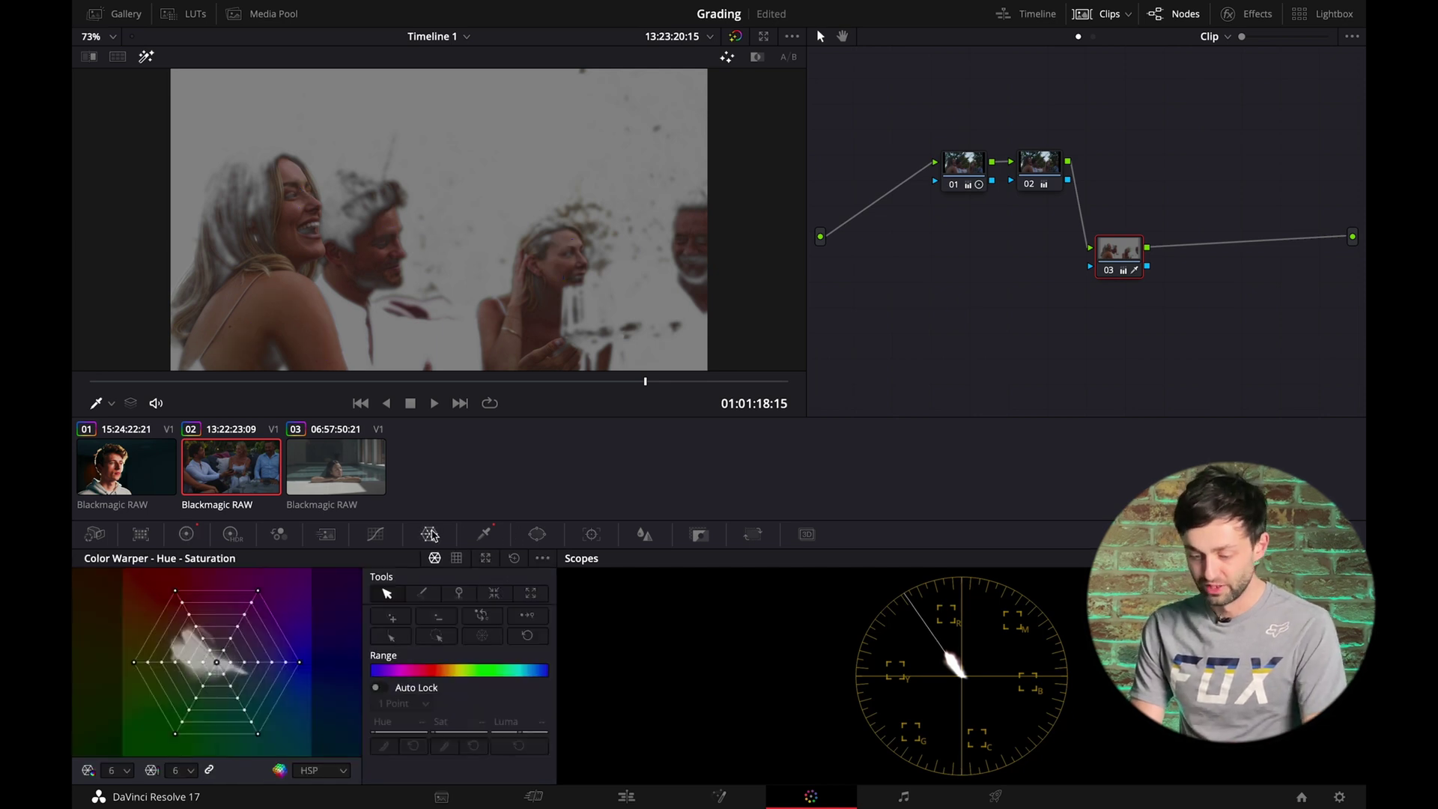
pyautogui.moveTo(298, 662); pyautogui.dragTo(263, 678)
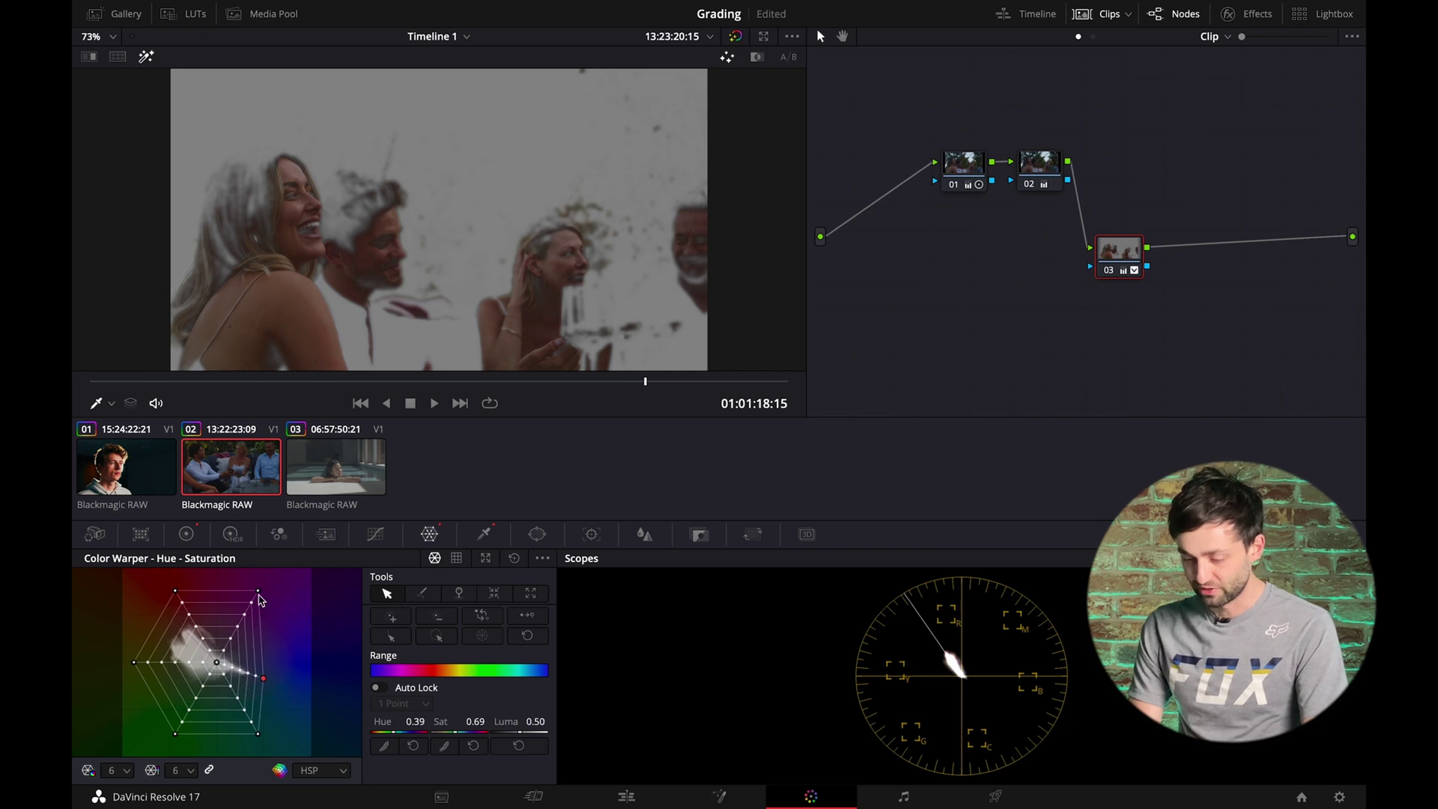
pyautogui.moveTo(257, 592); pyautogui.dragTo(238, 610)
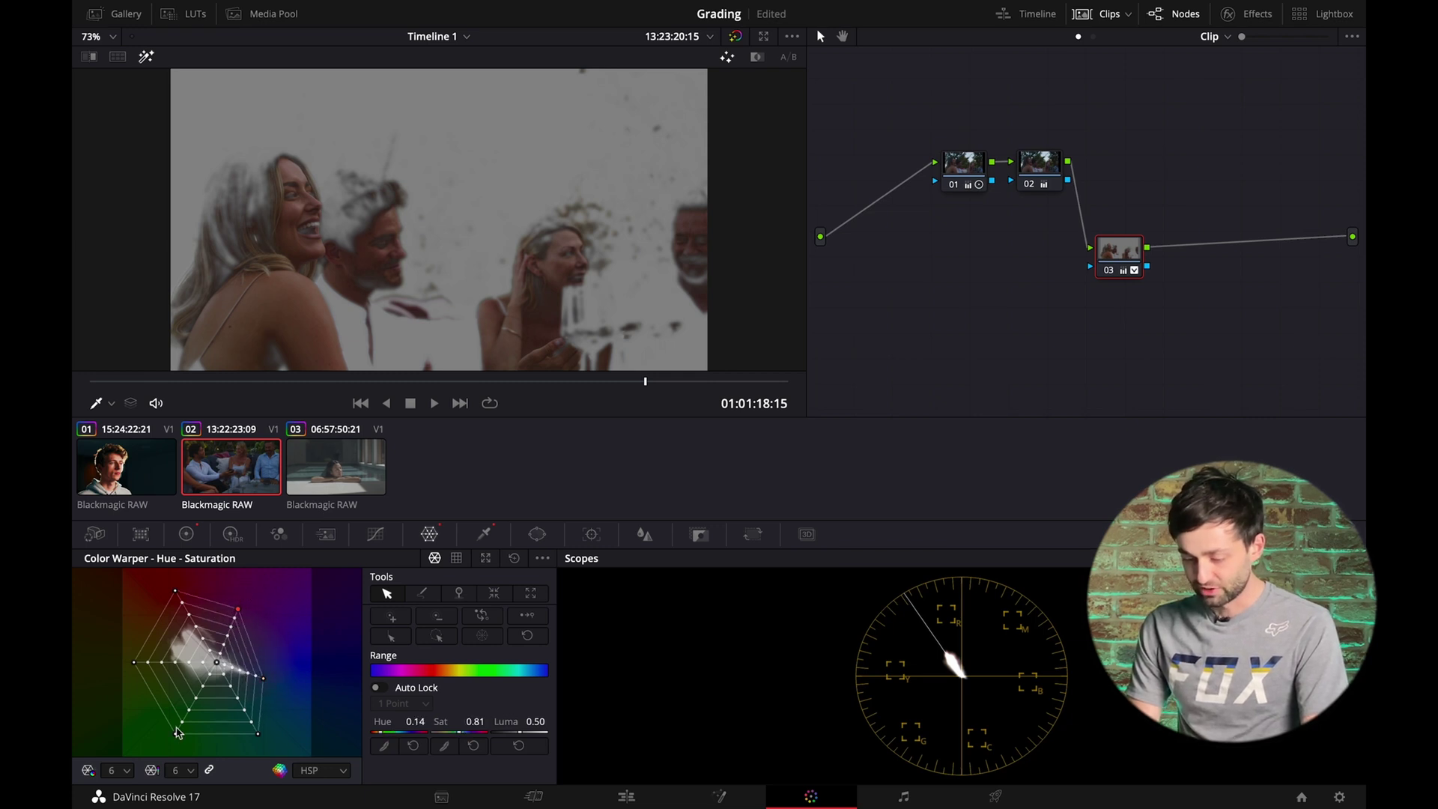
pyautogui.moveTo(178, 731); pyautogui.dragTo(137, 657)
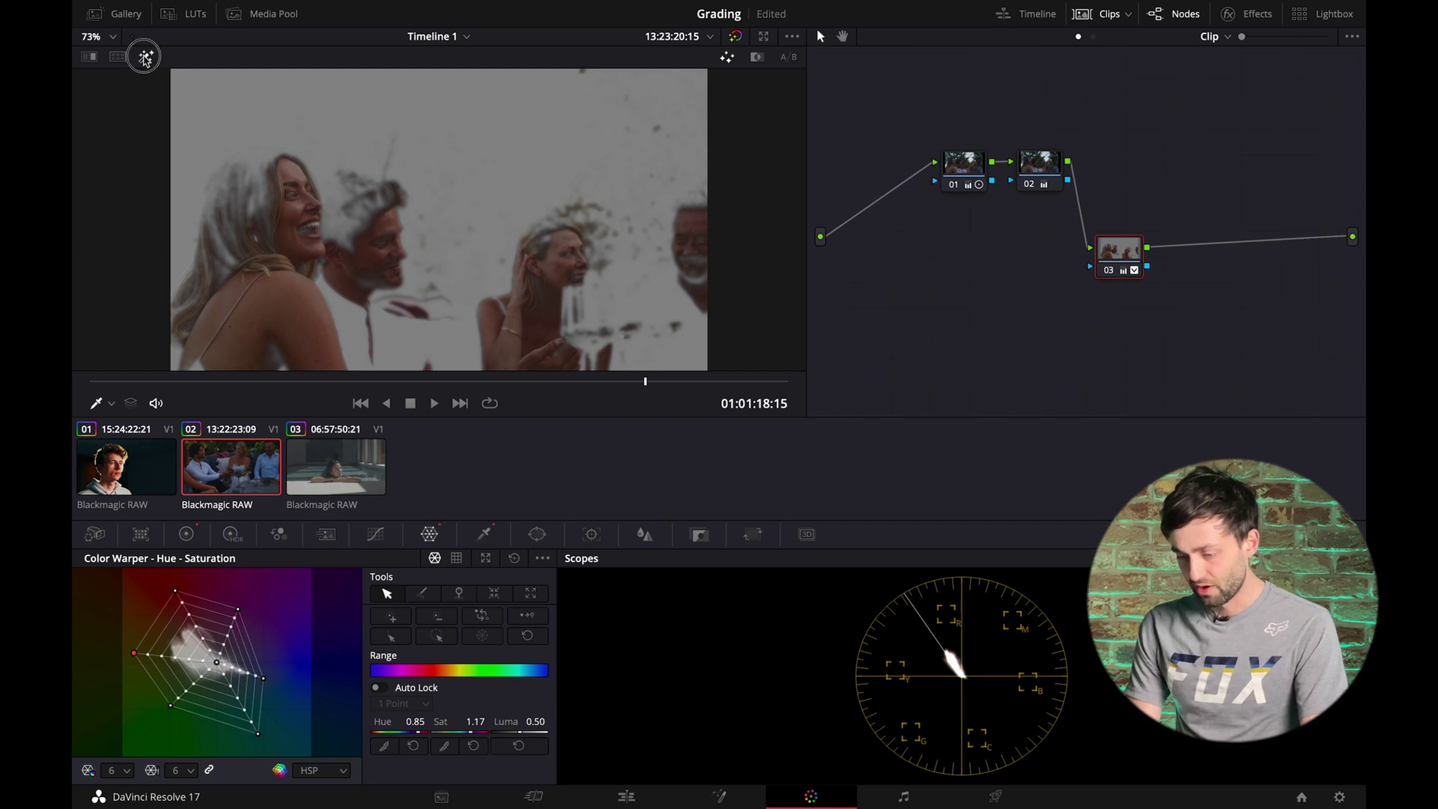
pyautogui.click(147, 58)
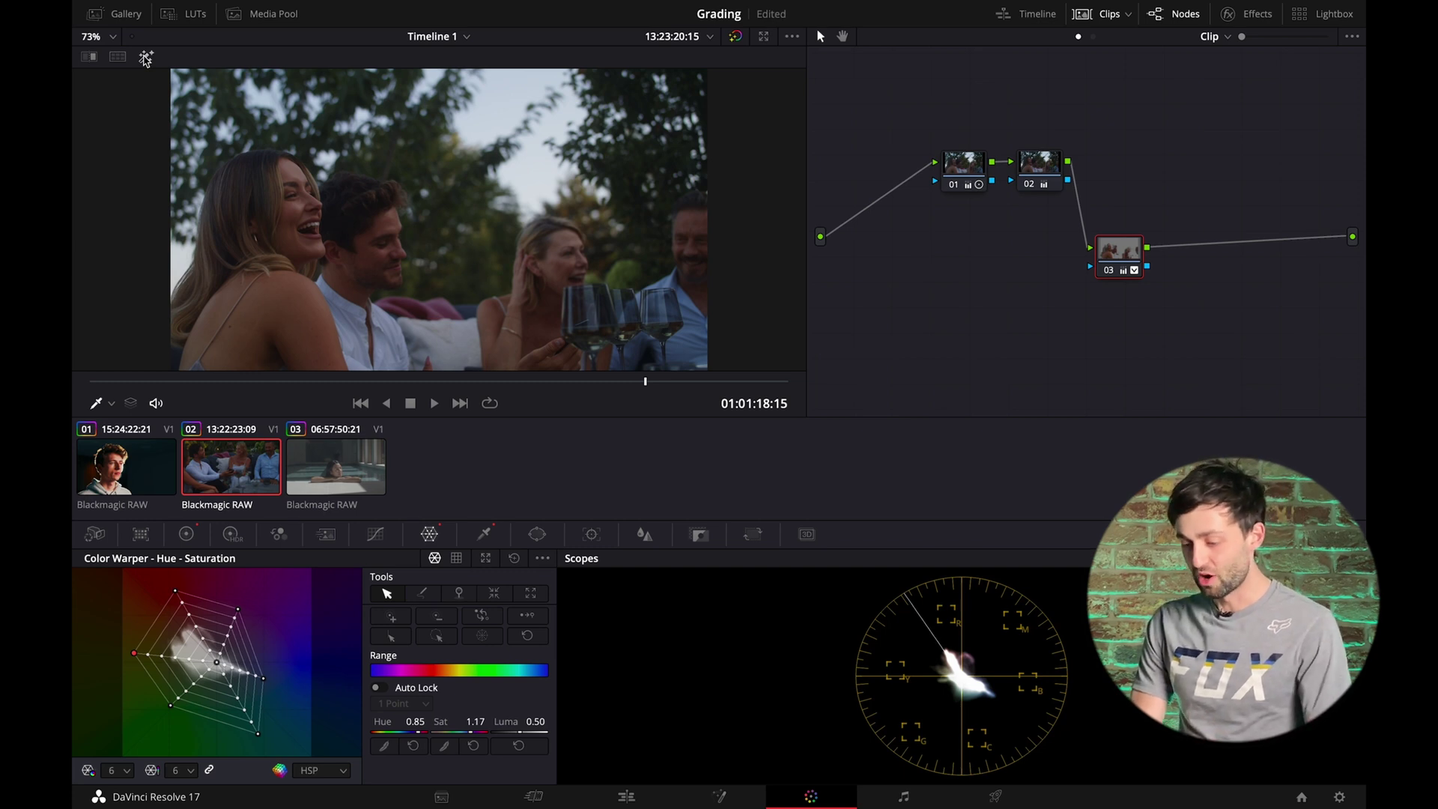
pyautogui.click(146, 58)
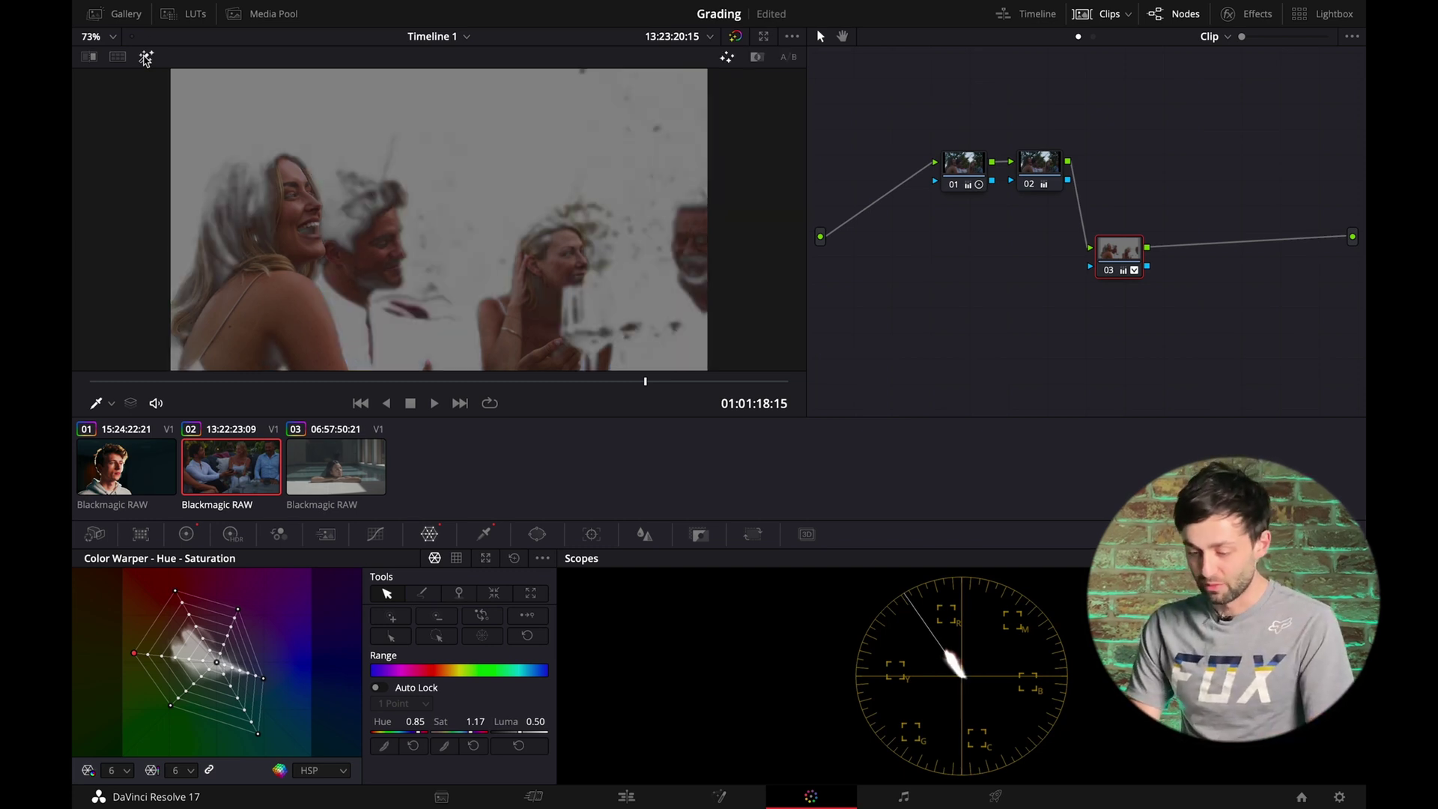
# Raise the keyed skin's Gain to 1.25 and turn off the Highlight preview
pyautogui.click(193, 531)
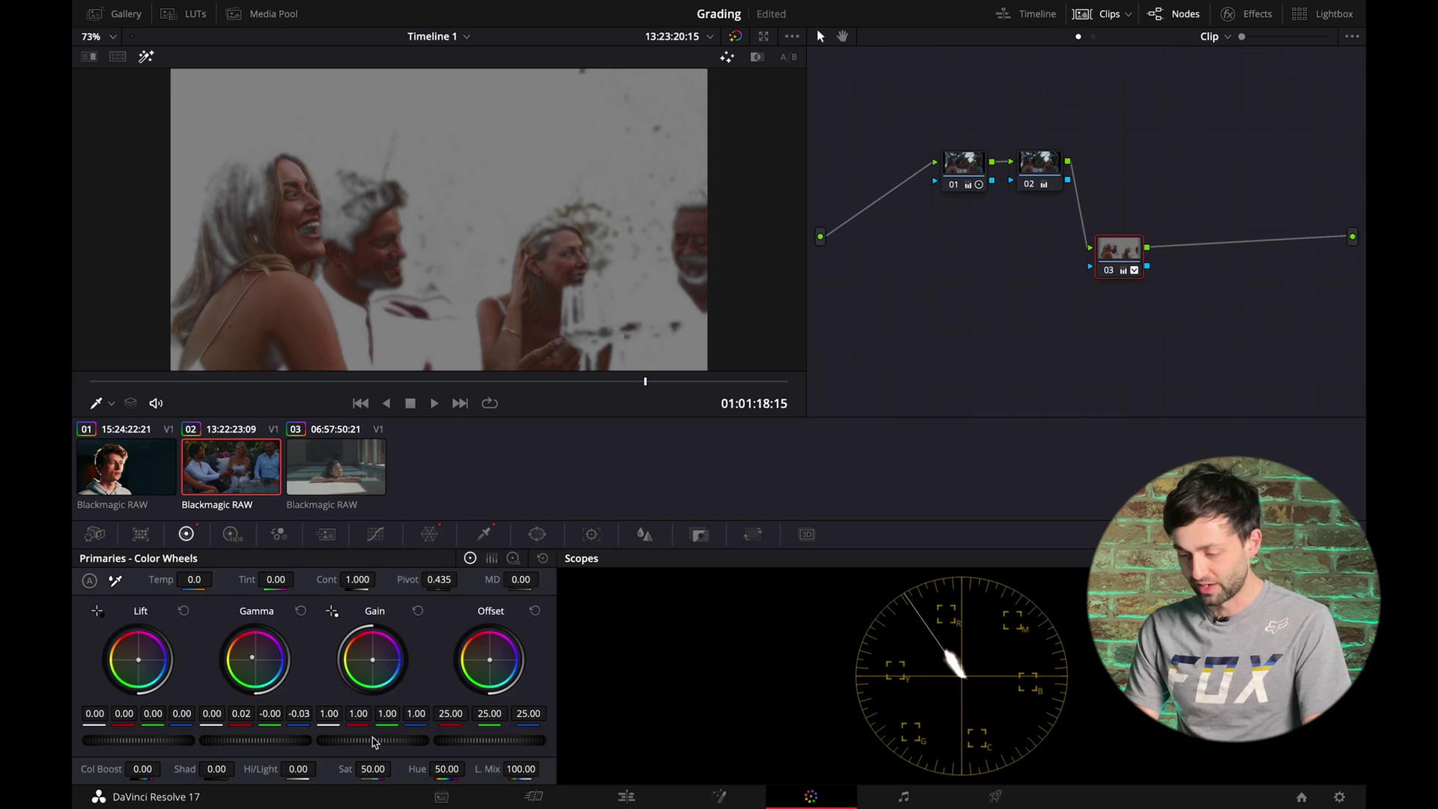
pyautogui.moveTo(373, 740); pyautogui.dragTo(529, 744)
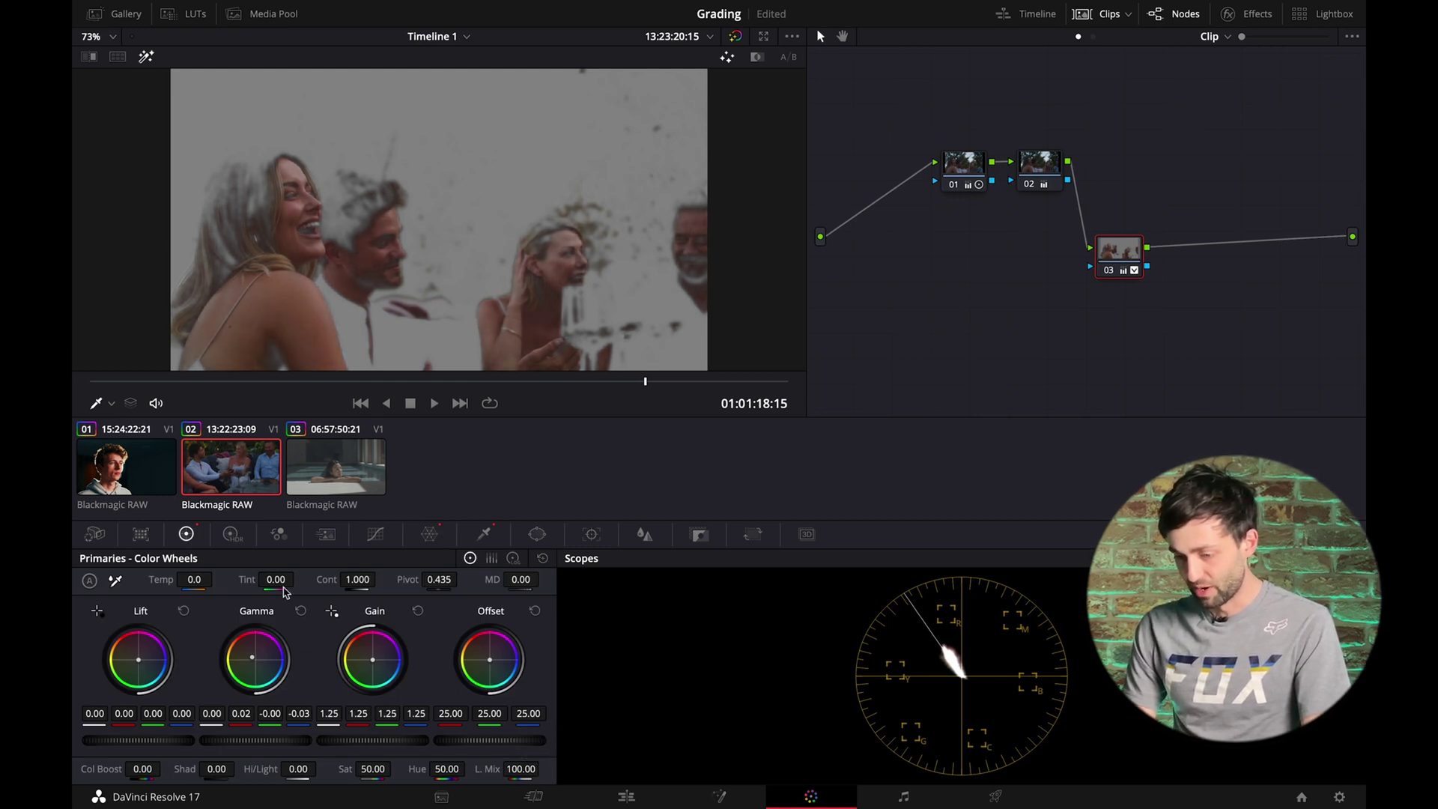
pyautogui.click(146, 57)
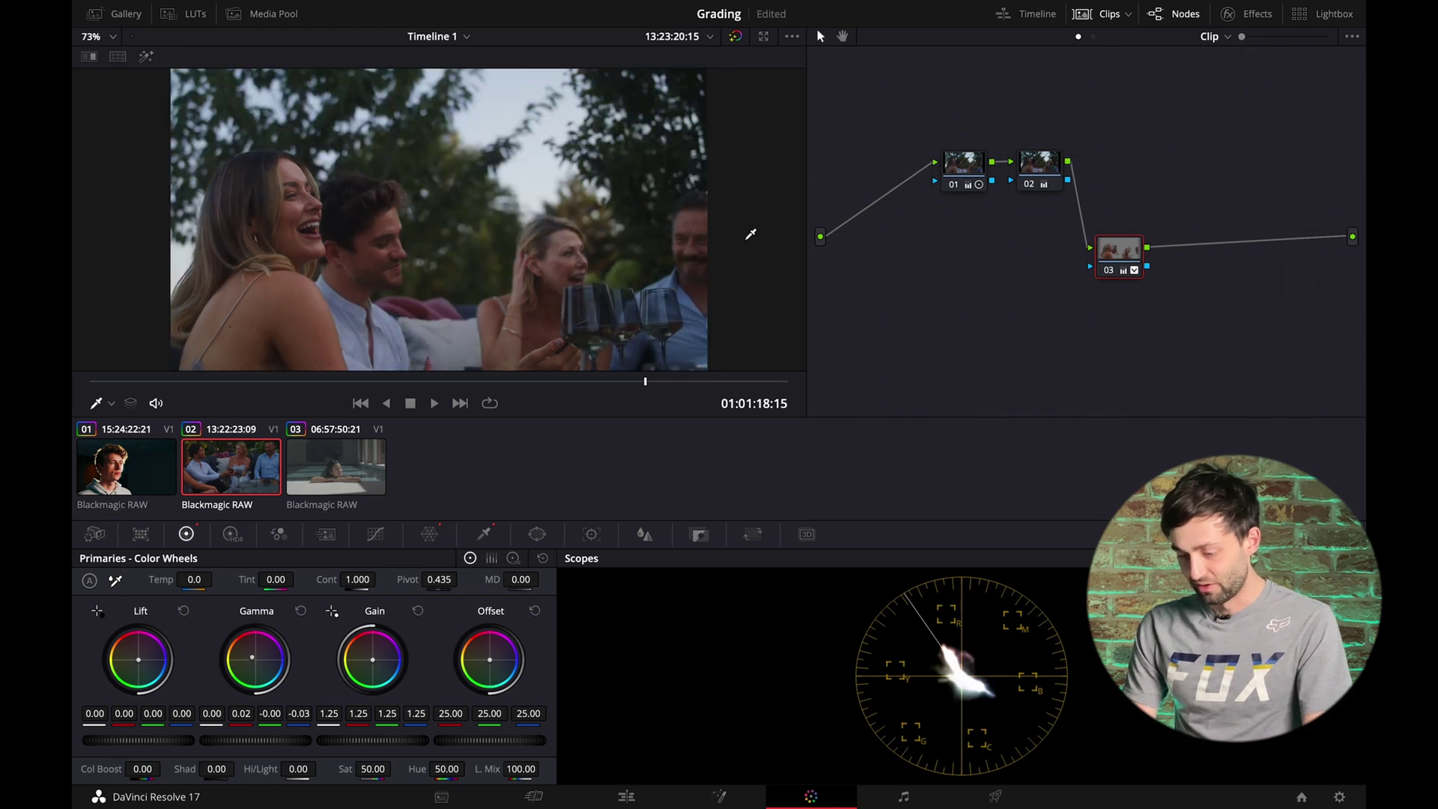
# Lower node 01's contrast to 1.392, then select nodes 03 and 02
pyautogui.click(963, 163)
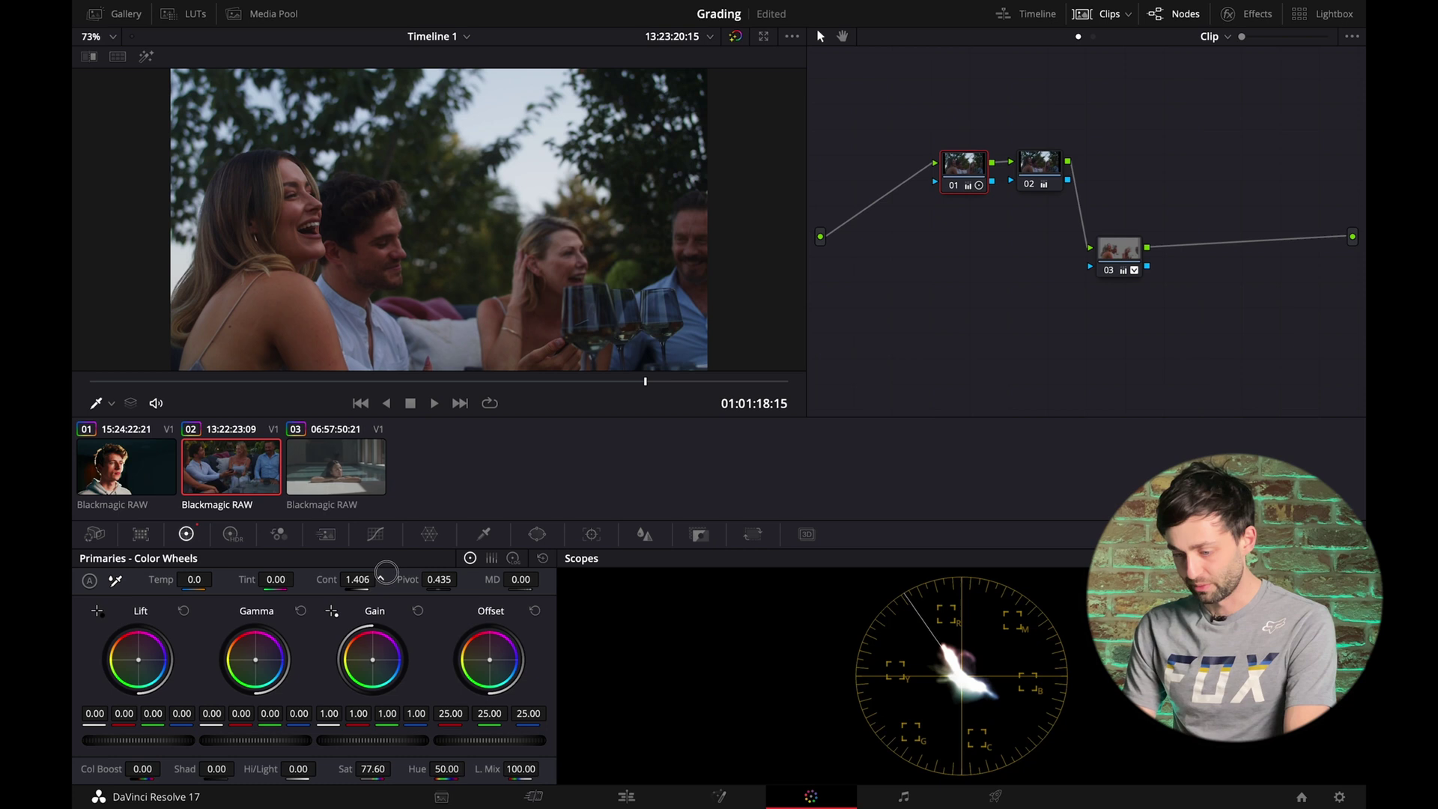
pyautogui.moveTo(386, 573); pyautogui.dragTo(379, 573)
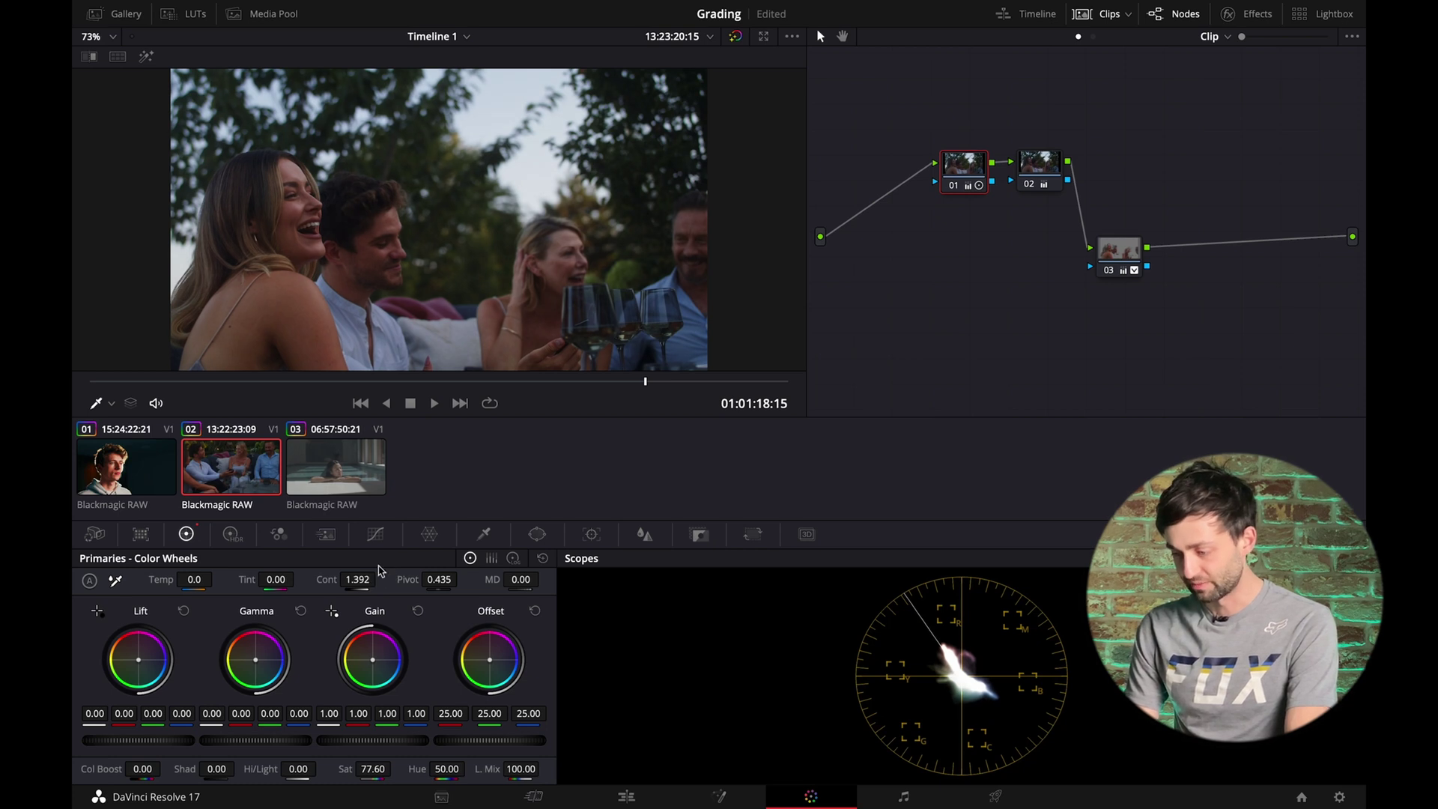
pyautogui.click(1121, 248)
pyautogui.moveTo(1172, 312); pyautogui.dragTo(1051, 189)
# Raise node 03's Gain to 1.58, comparing the grade with nodes toggled off and on
pyautogui.hotkey('ctrl', 'd')
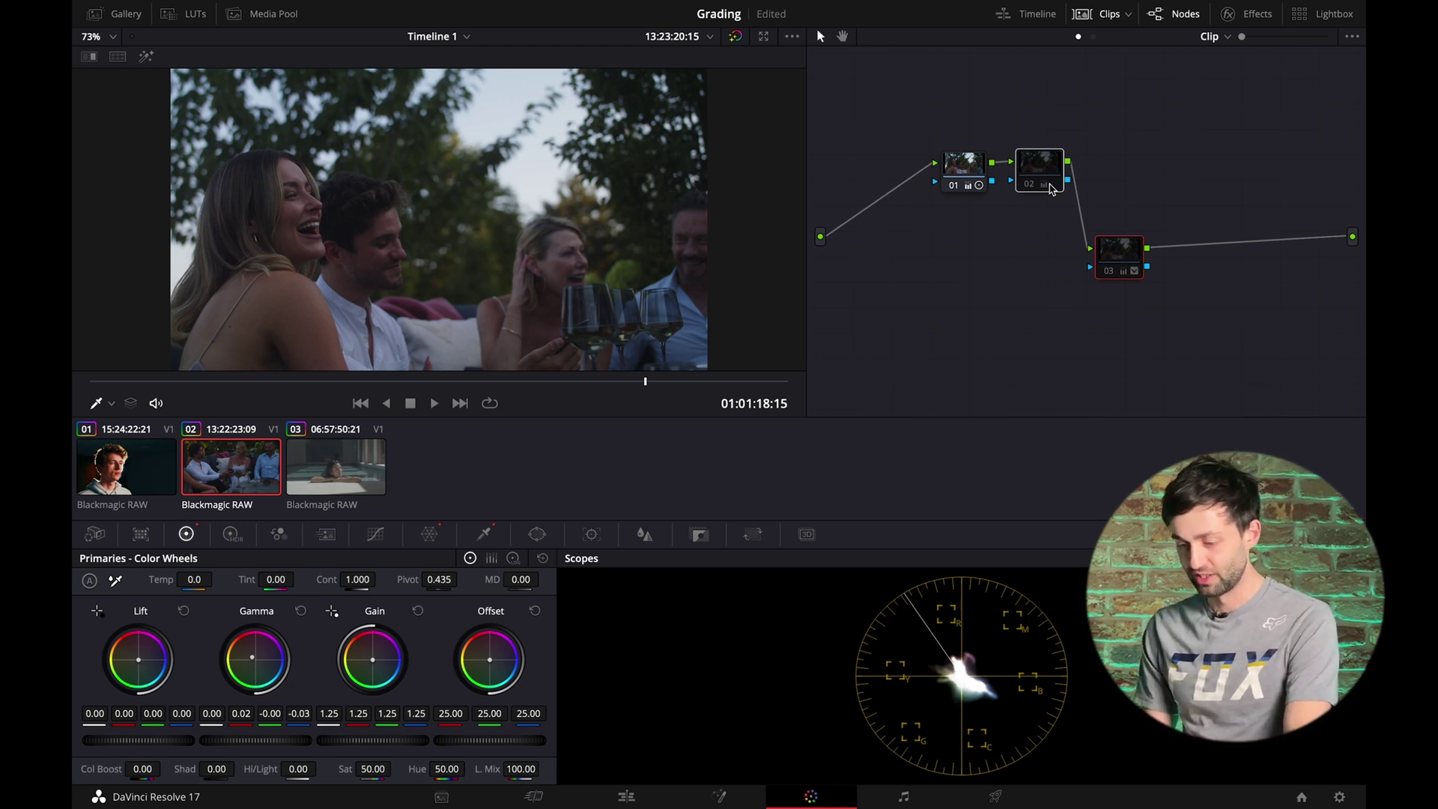
pyautogui.hotkey('ctrl', 'd')
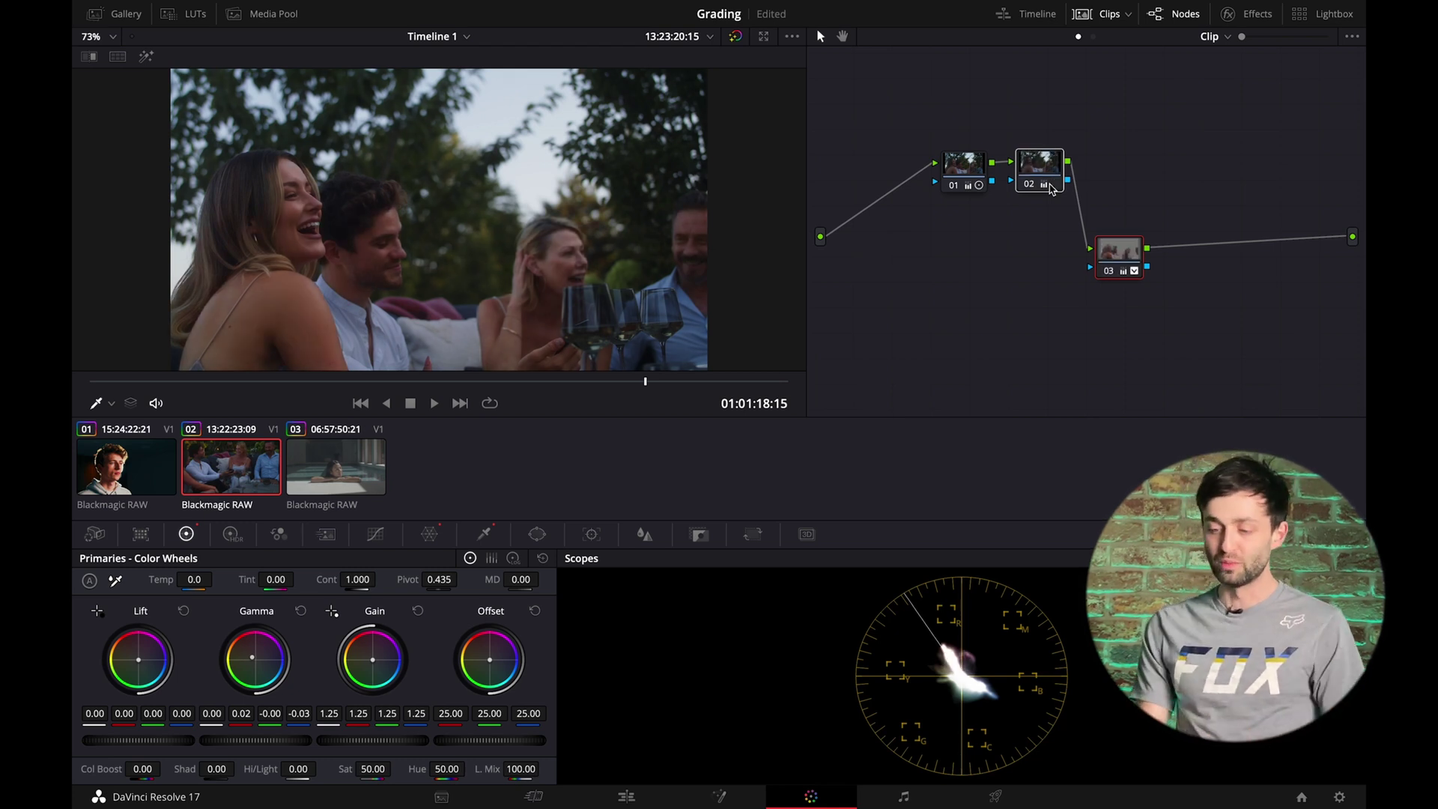
pyautogui.click(1196, 316)
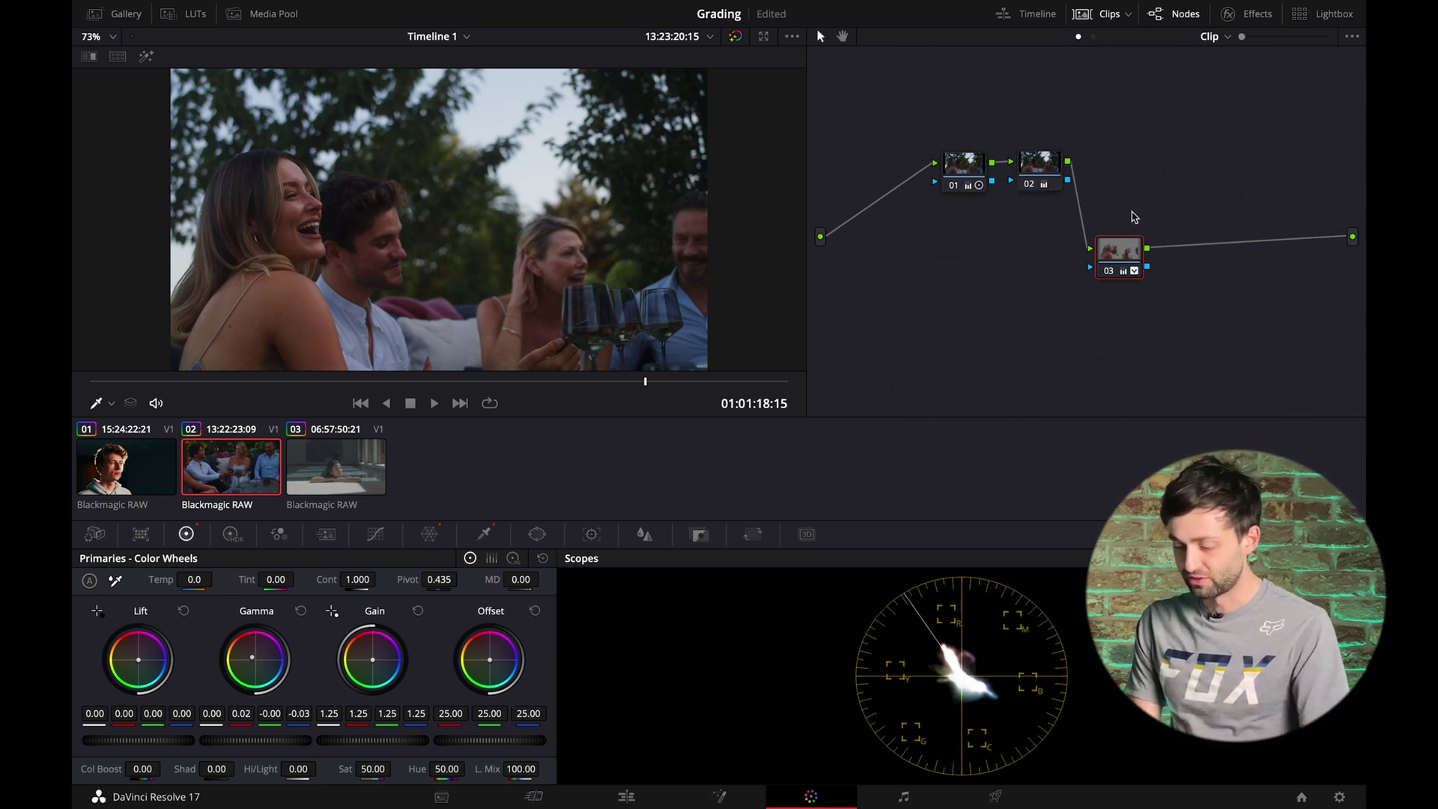
pyautogui.moveTo(395, 741); pyautogui.dragTo(600, 745)
pyautogui.hotkey('ctrl', 'd')
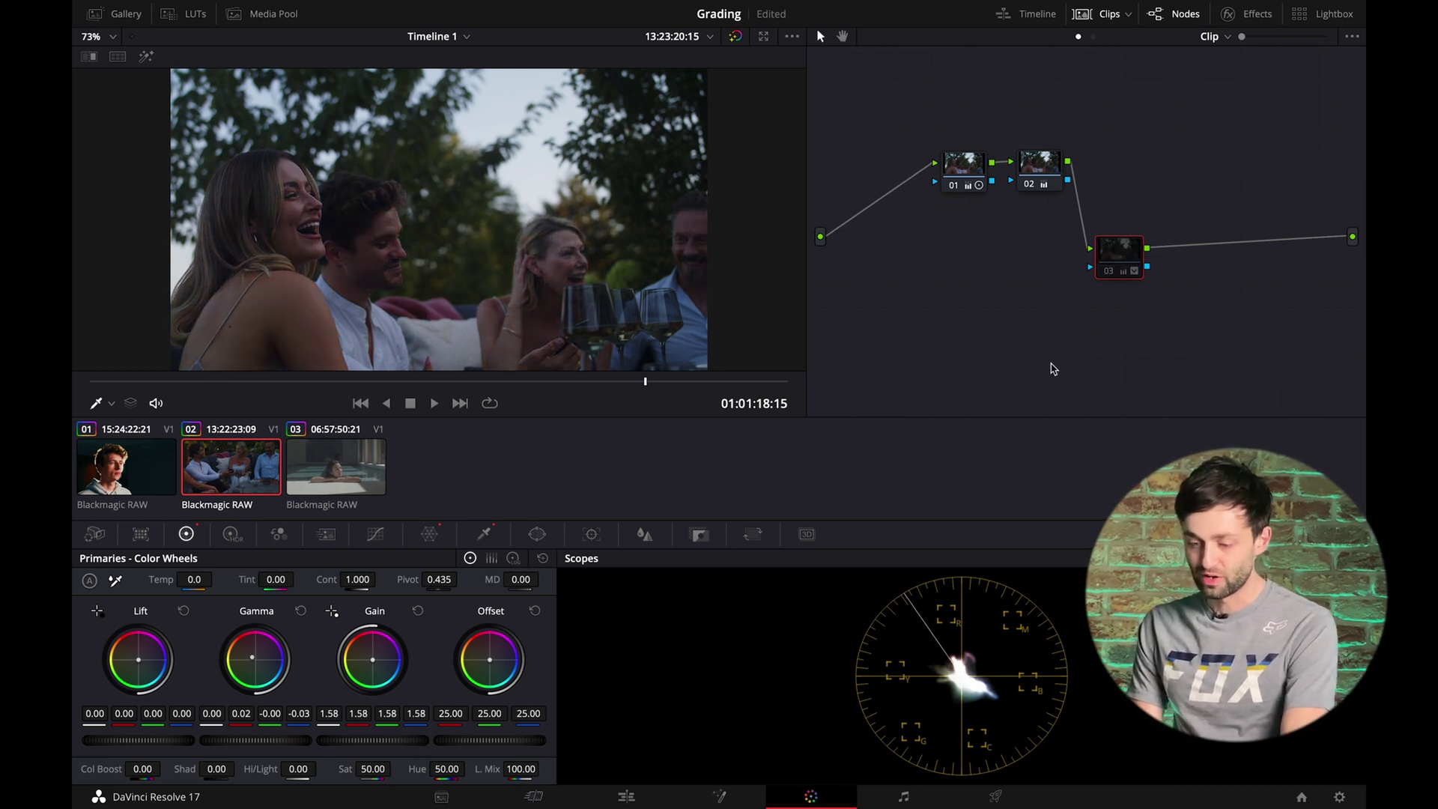
pyautogui.hotkey('ctrl', 'd')
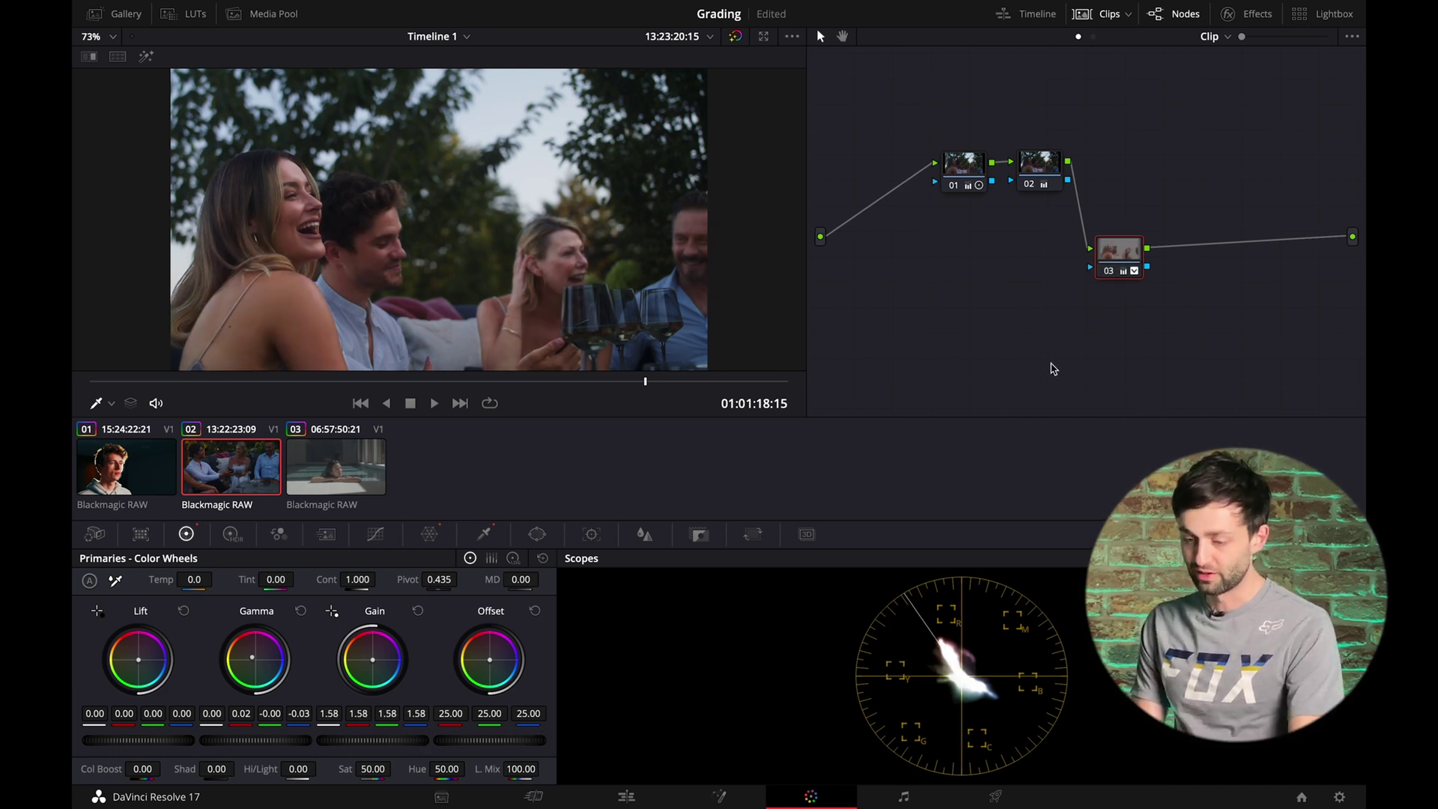
# On the pool shot (clip 03), set node 01 contrast to 1.400 and saturation to 70
pyautogui.click(332, 462)
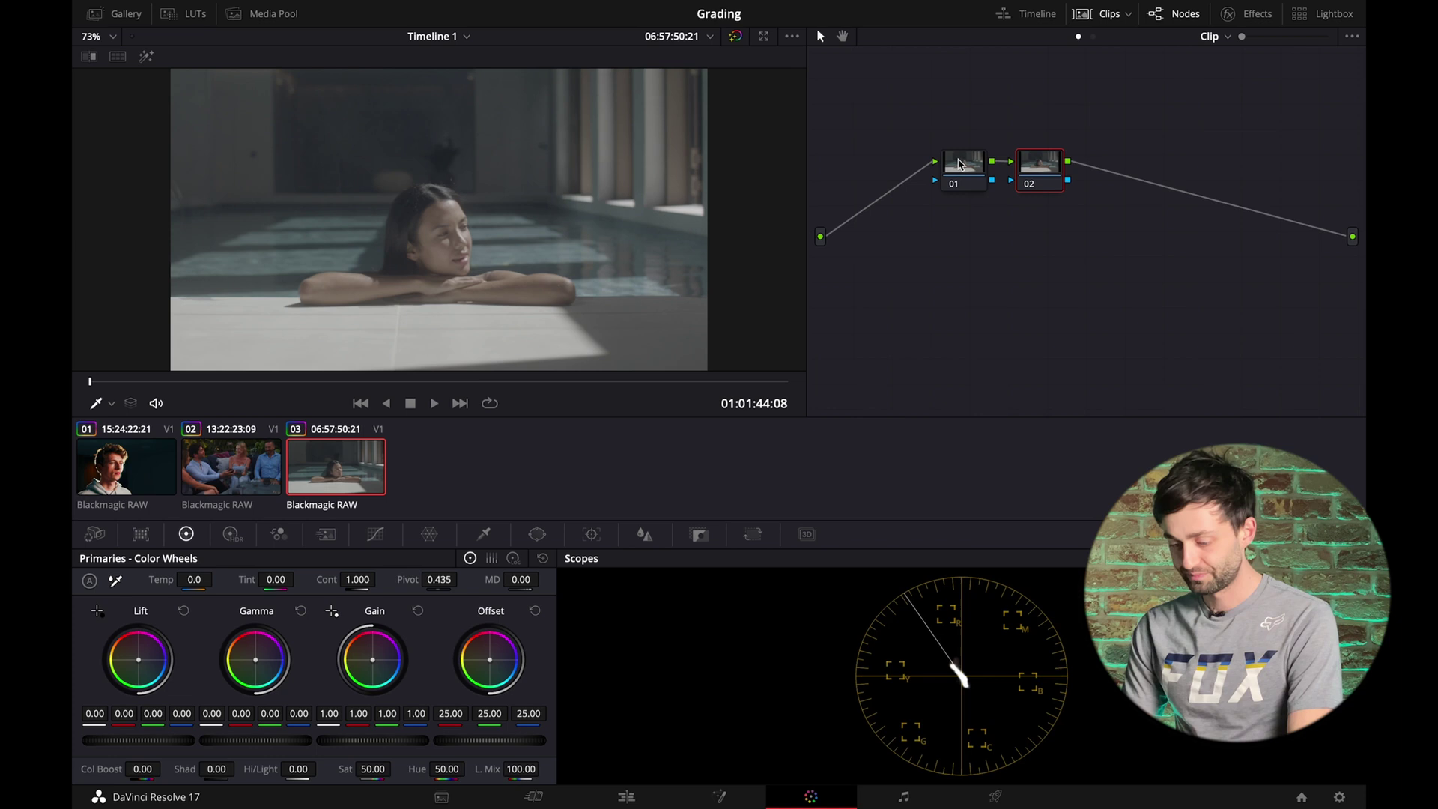
pyautogui.doubleClick(358, 579)
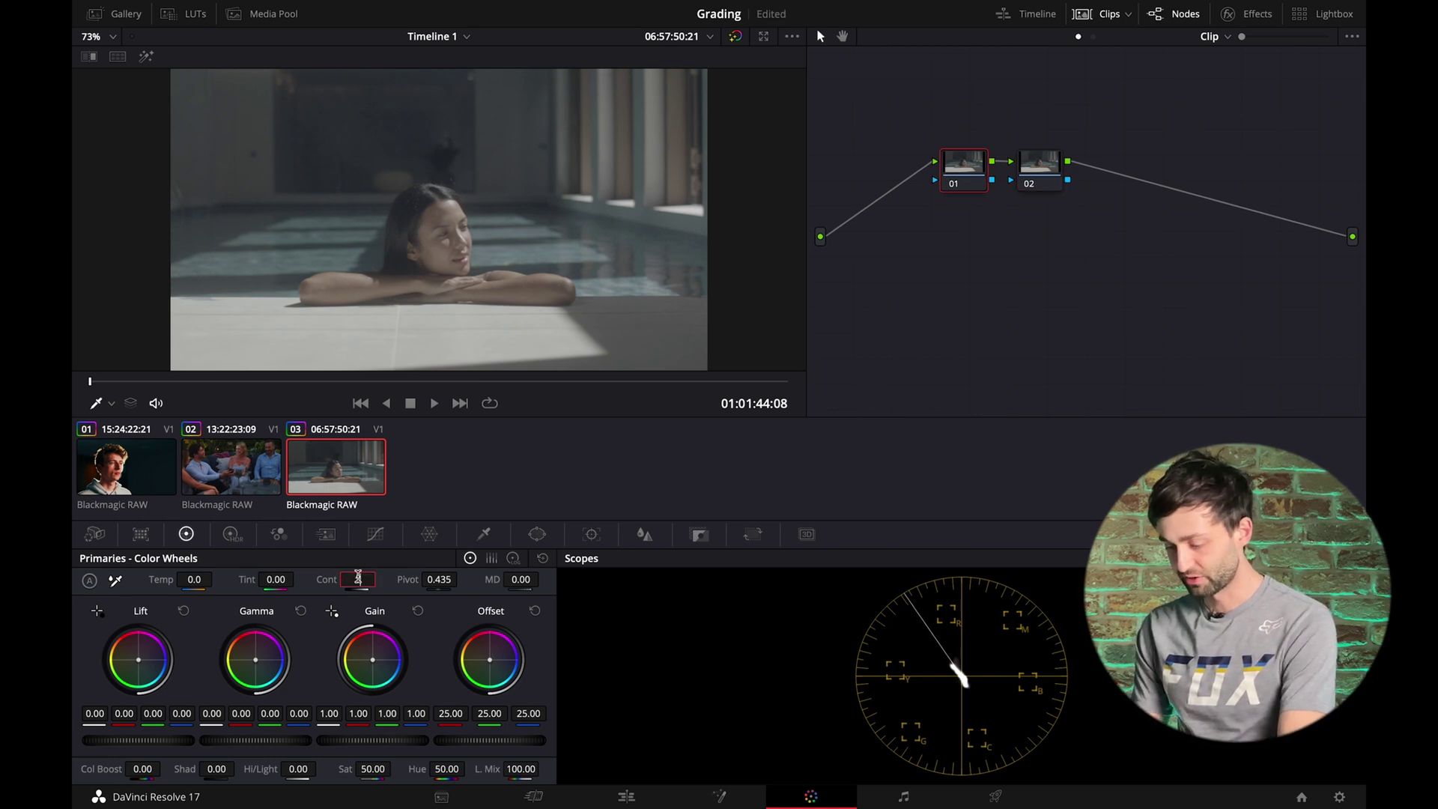
pyautogui.write('1.4')
pyautogui.press('Return')
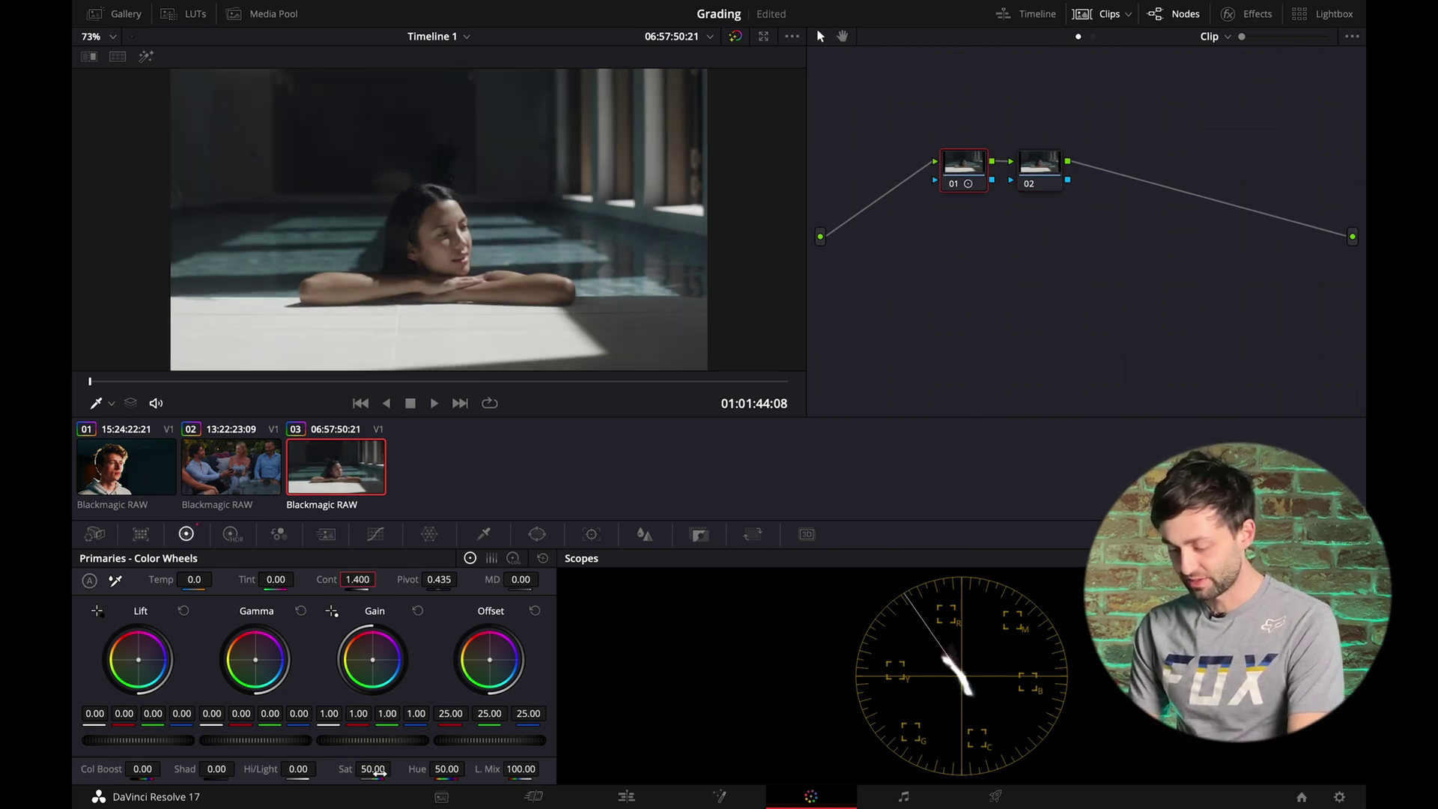
pyautogui.doubleClick(377, 769)
pyautogui.write('70')
pyautogui.press('Return')
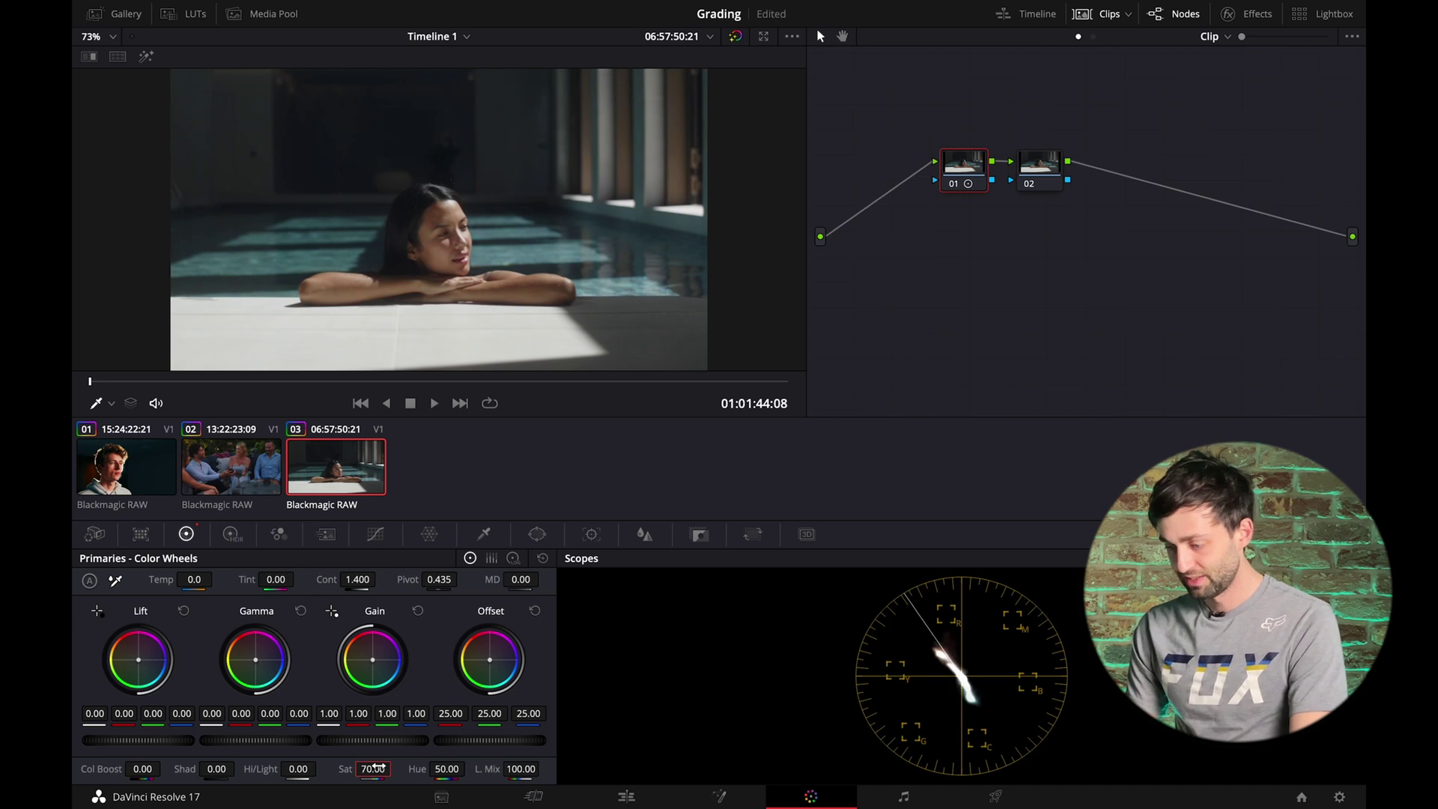
# Lower the Lift master slightly on node 02, then add serial node 03
pyautogui.click(1025, 180)
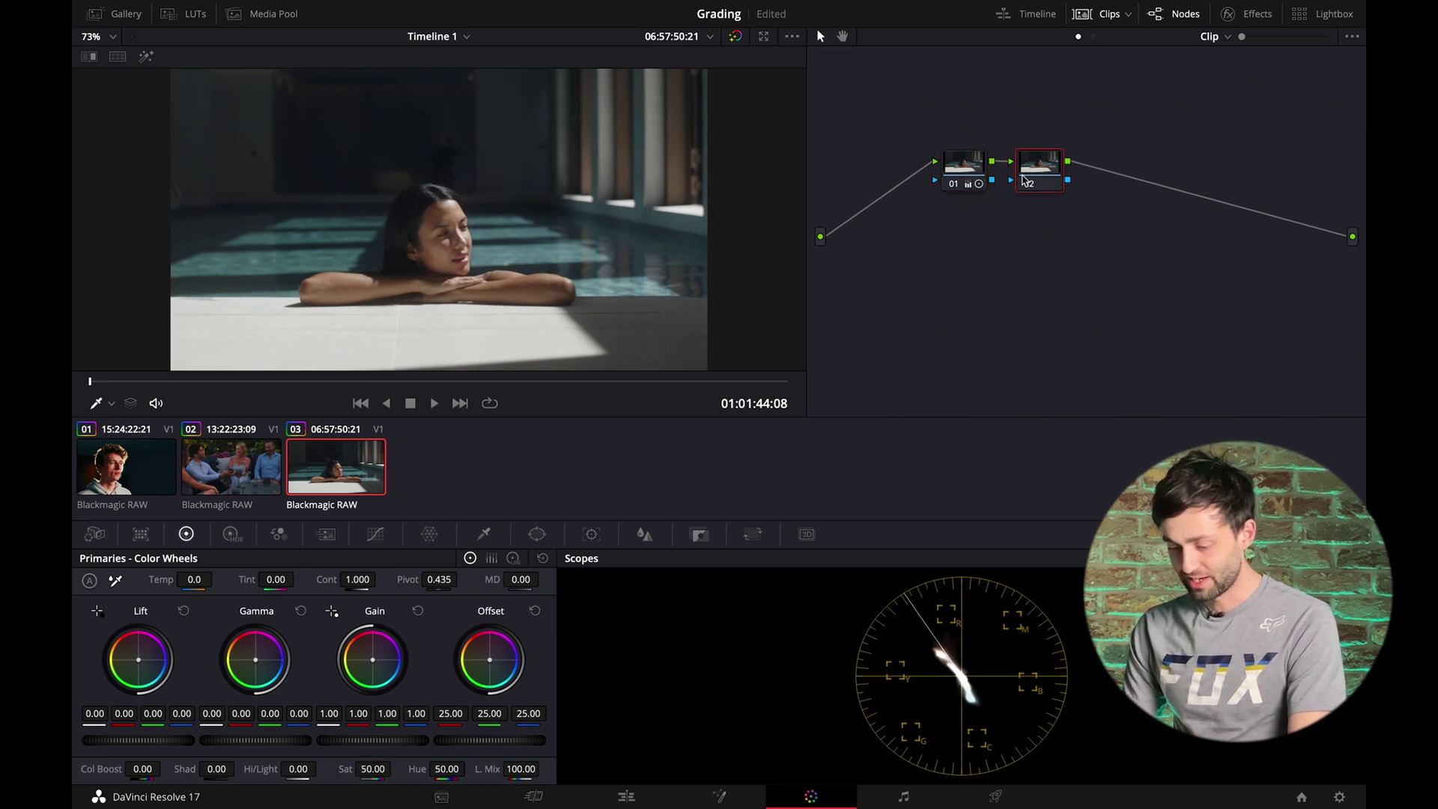
pyautogui.moveTo(158, 746); pyautogui.dragTo(123, 740)
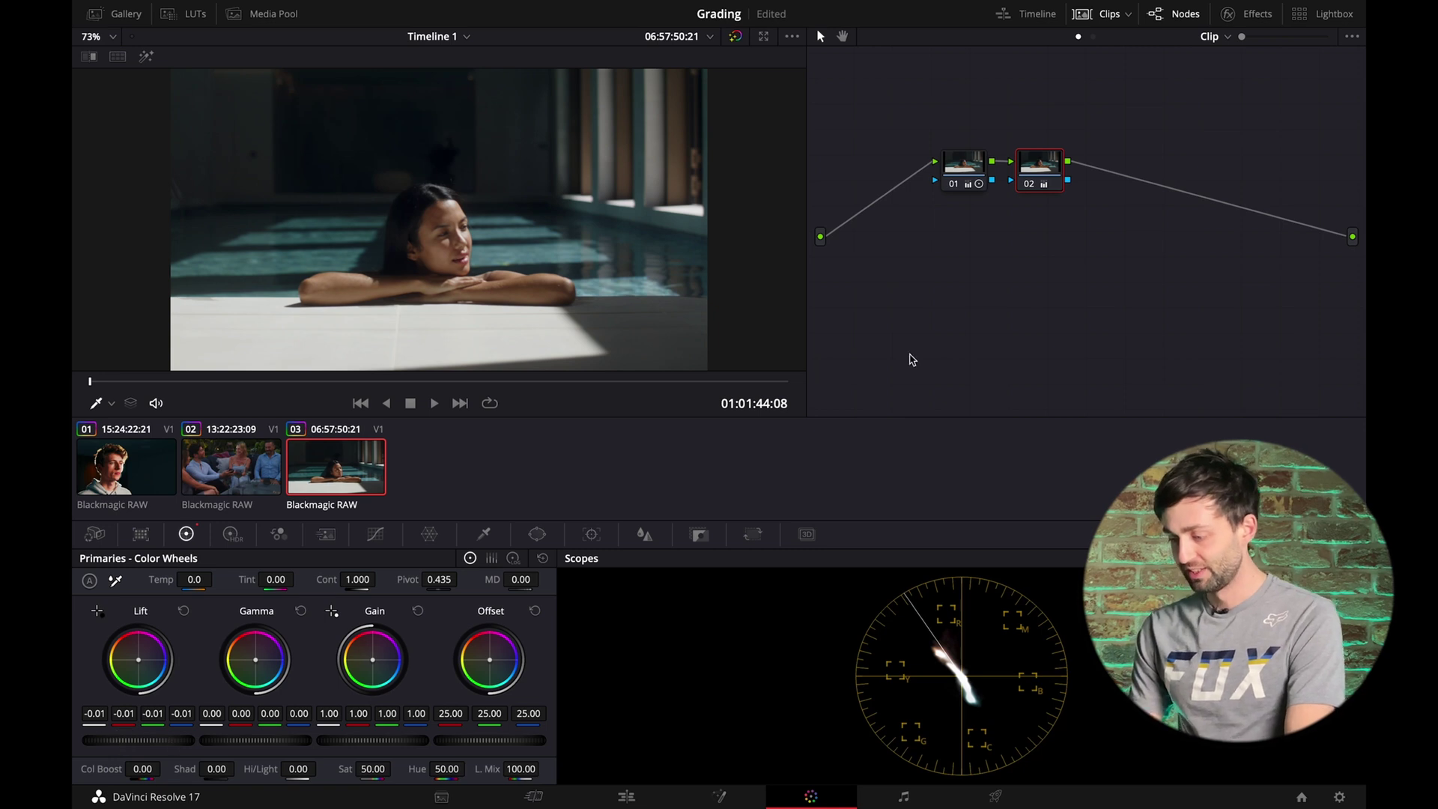
pyautogui.hotkey('alt', 's')
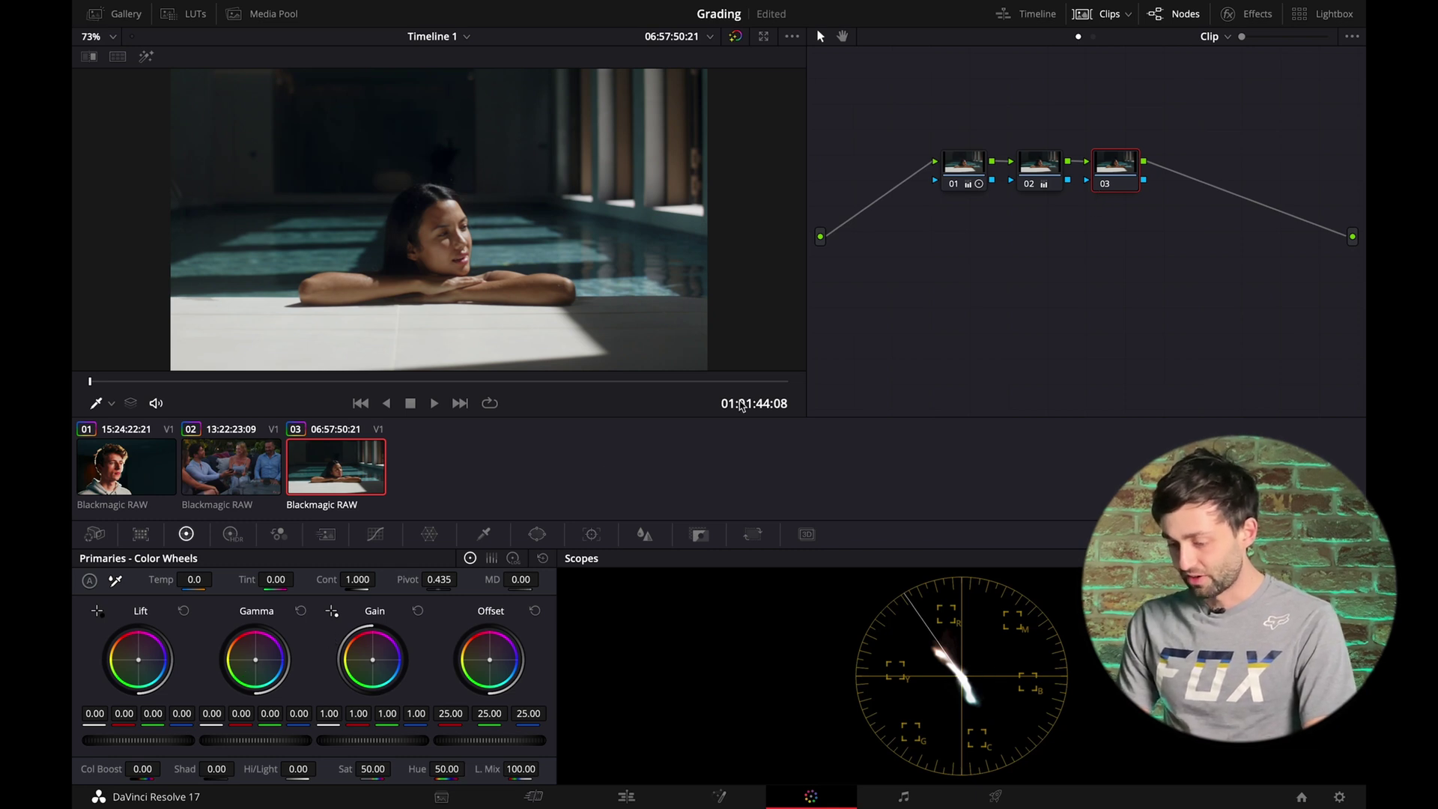
# 3D-key the woman's face skin tones with the Qualifier and denoise the matte to 7.6
pyautogui.click(483, 533)
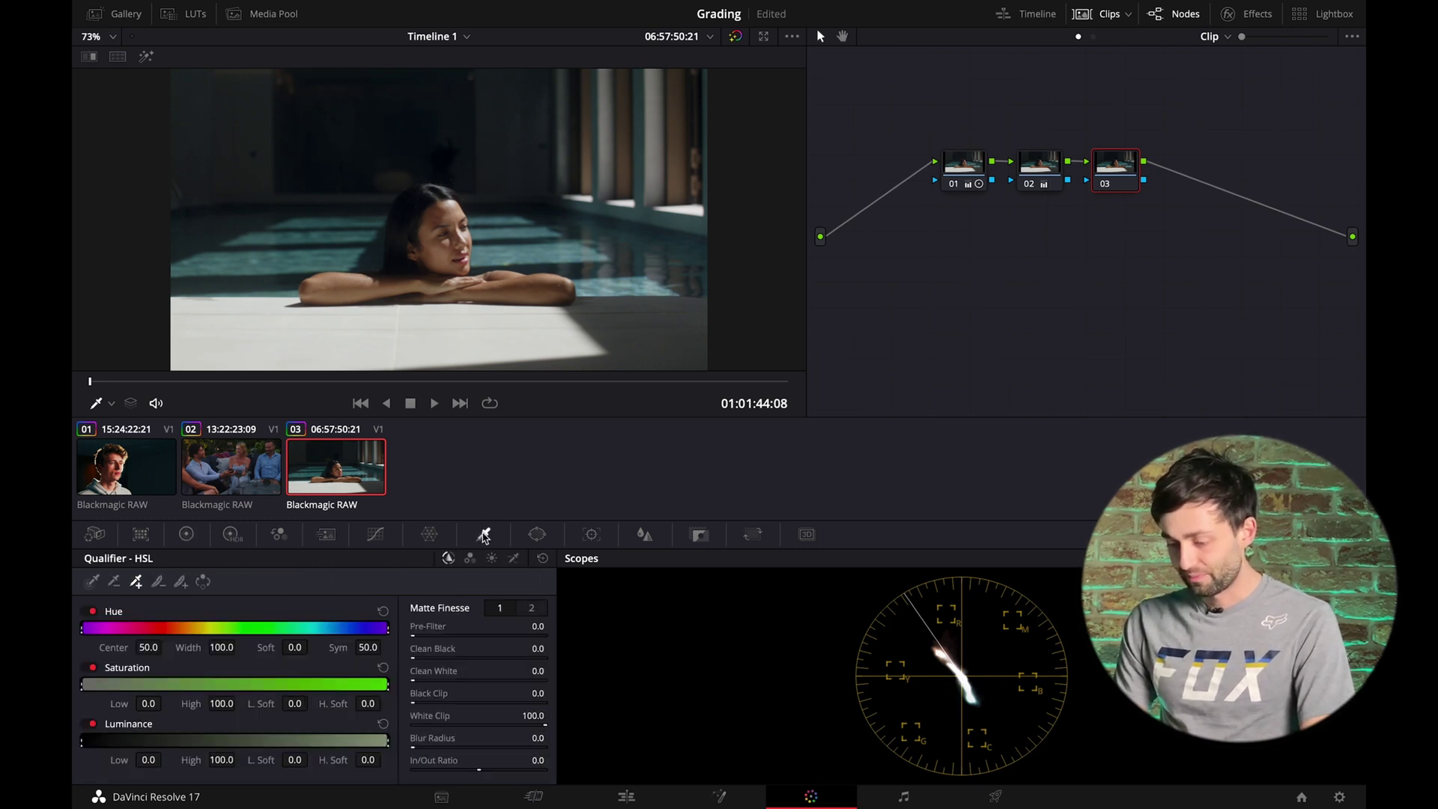
pyautogui.click(514, 559)
pyautogui.moveTo(451, 217)
pyautogui.mouseDown()
pyautogui.moveTo(428, 239)
pyautogui.moveTo(448, 258)
pyautogui.mouseUp()
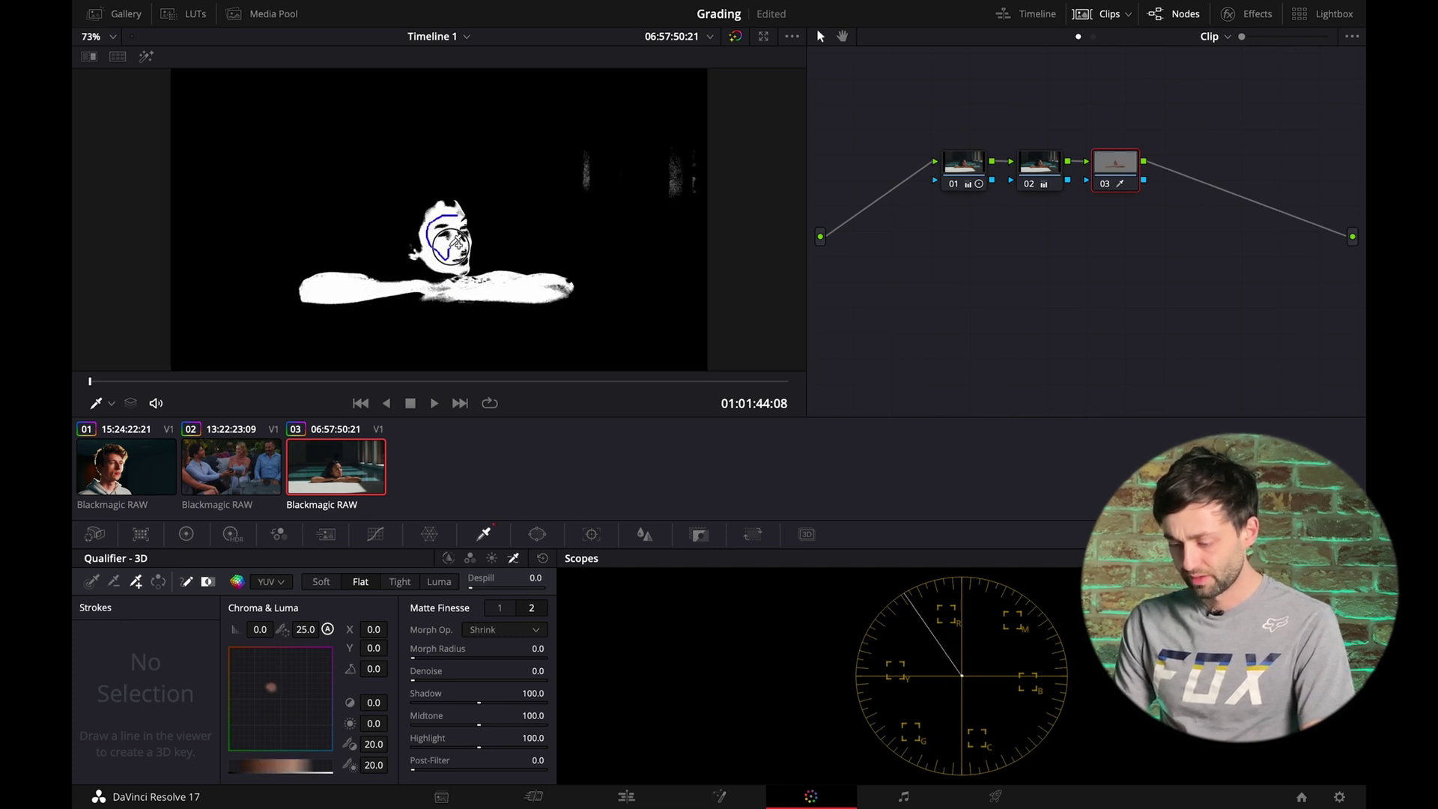
pyautogui.moveTo(421, 670); pyautogui.dragTo(479, 677)
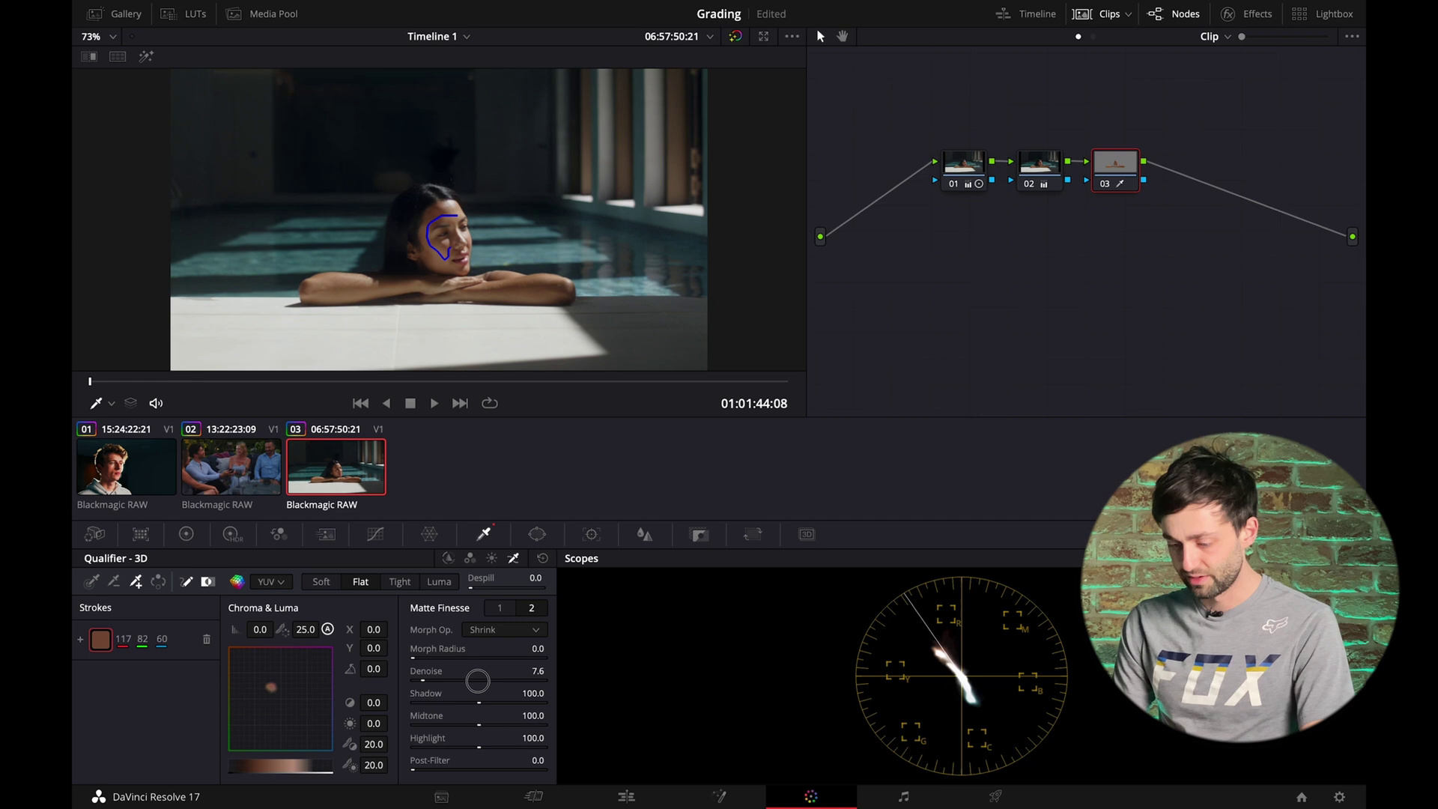
# Shift the skin-tone point toward red in the Color Warper
pyautogui.click(429, 534)
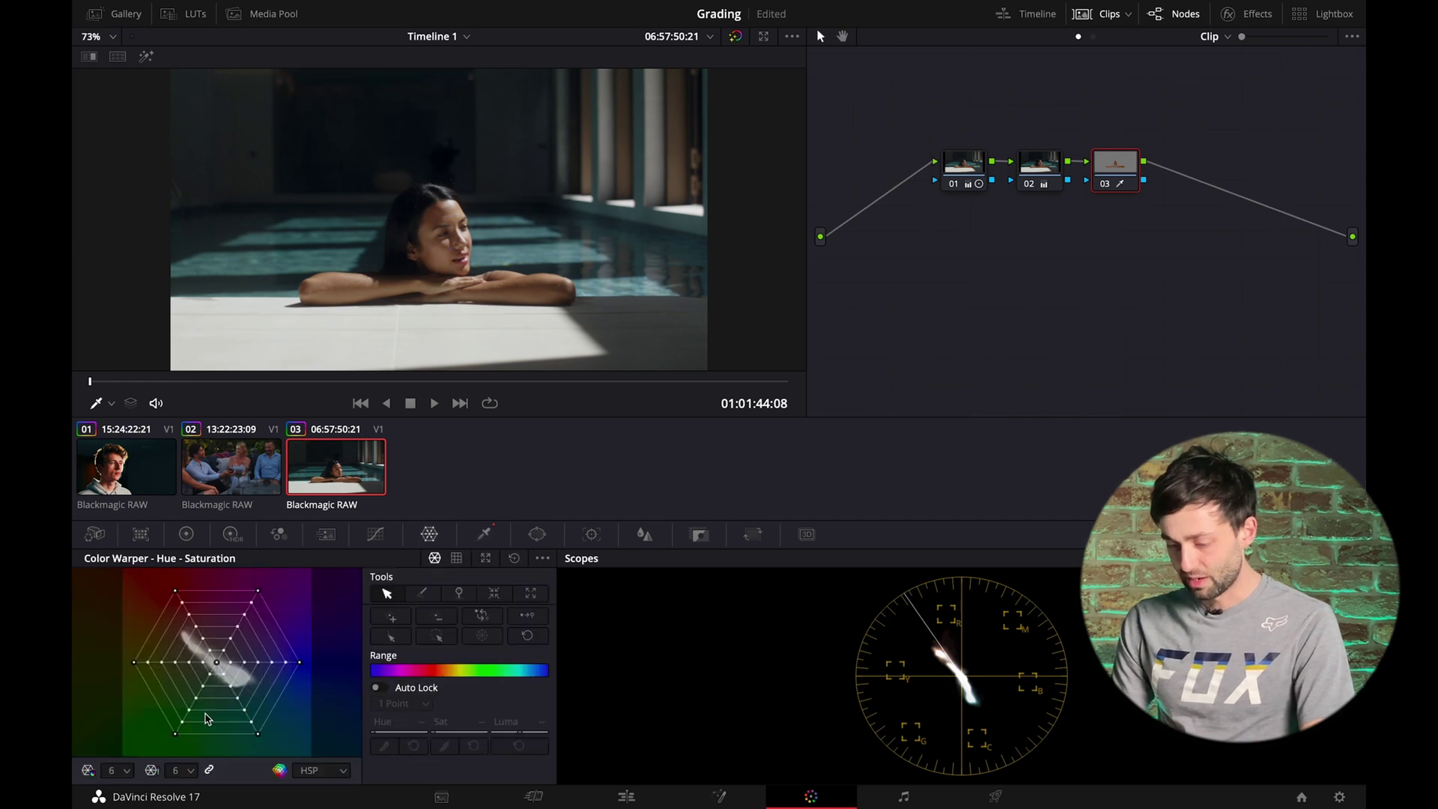
pyautogui.click(136, 662)
pyautogui.moveTo(135, 662); pyautogui.dragTo(136, 635)
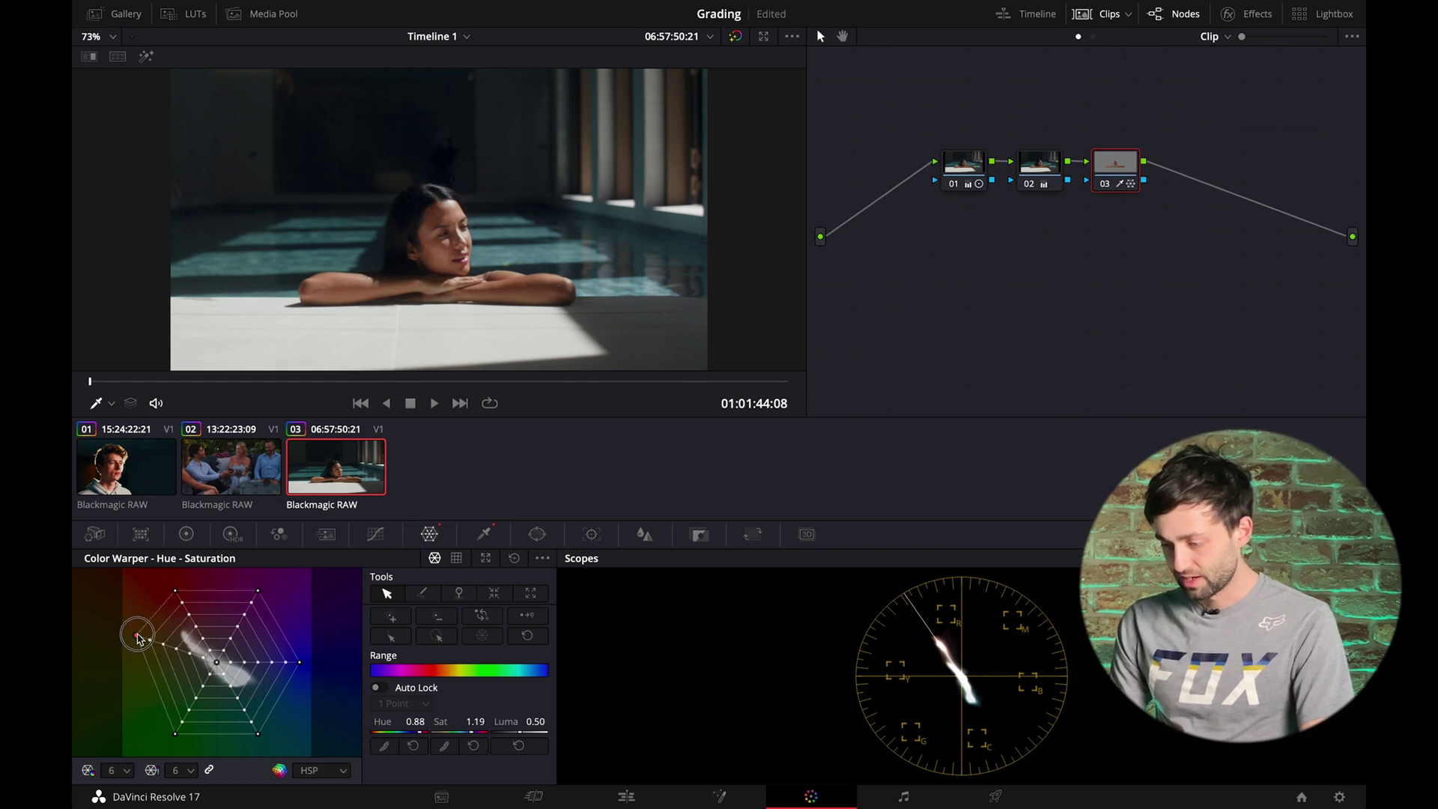
# Raise node 01's saturation to 78
pyautogui.click(978, 159)
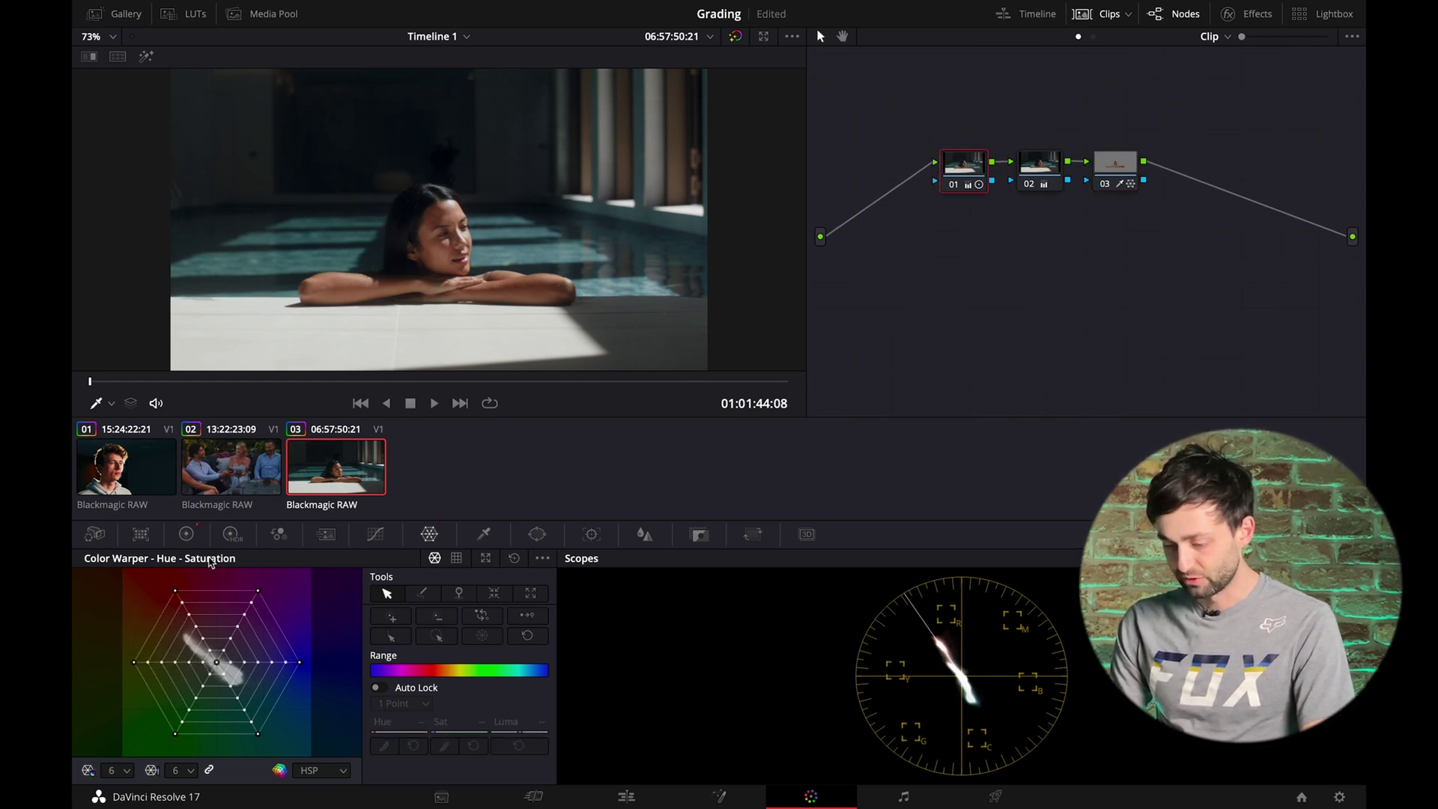
pyautogui.click(187, 533)
pyautogui.moveTo(372, 768); pyautogui.dragTo(401, 763)
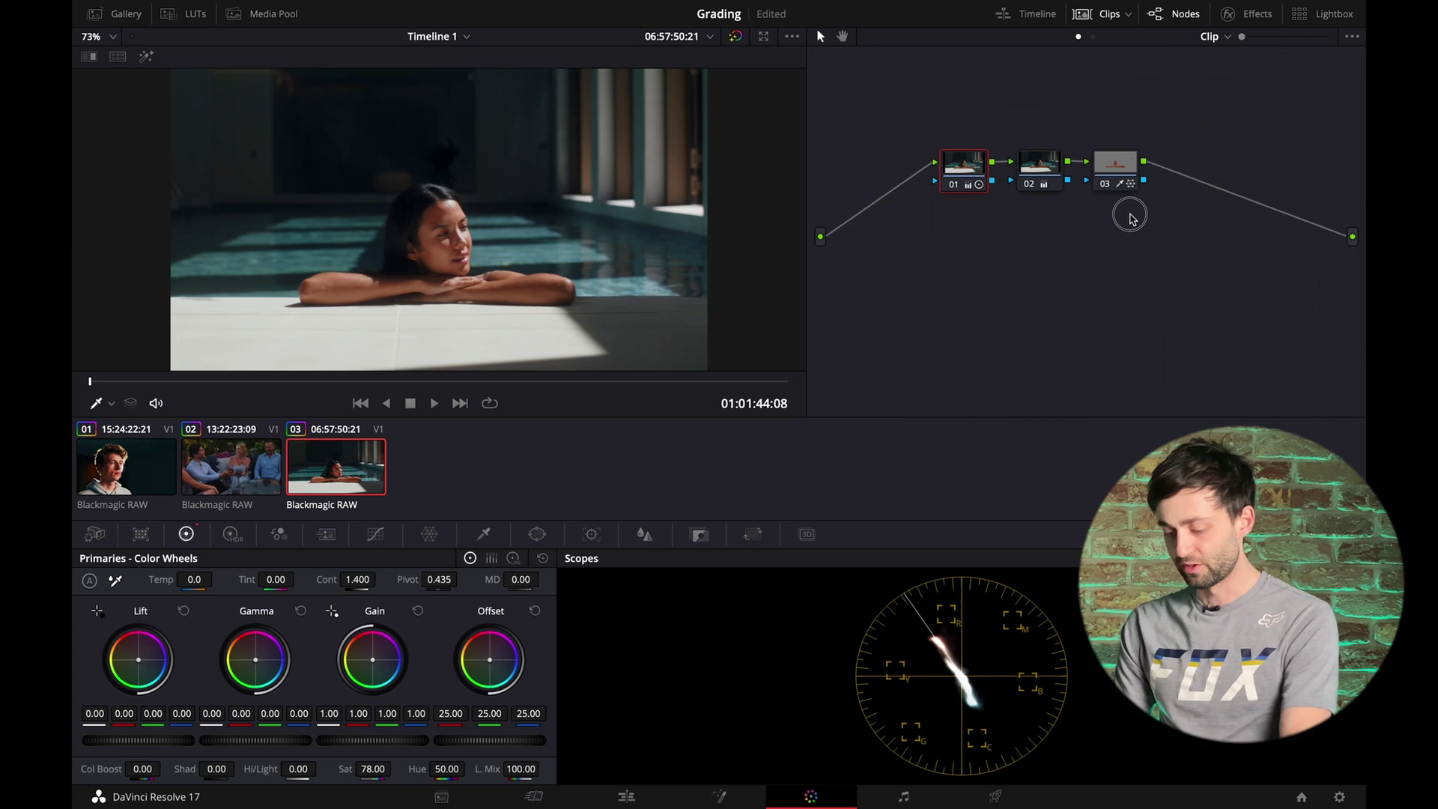
# Toggle skin-correction nodes 02 and 03 off and on to compare
pyautogui.moveTo(1126, 215); pyautogui.dragTo(1042, 160)
pyautogui.hotkey('ctrl', 'd')
pyautogui.hotkey('ctrl', 'd')
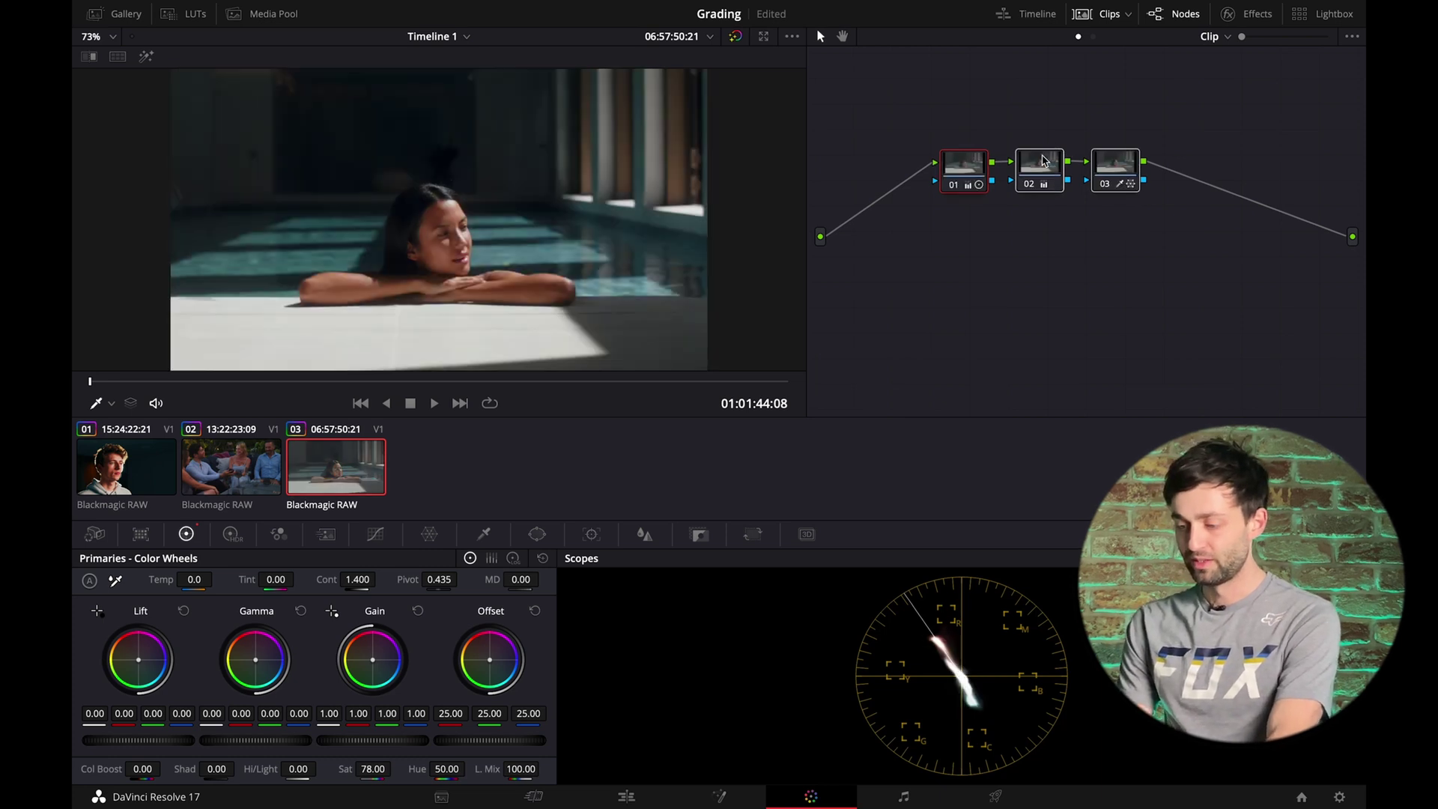
pyautogui.click(1045, 181)
pyautogui.click(1120, 166)
pyautogui.hotkey('ctrl', 'd')
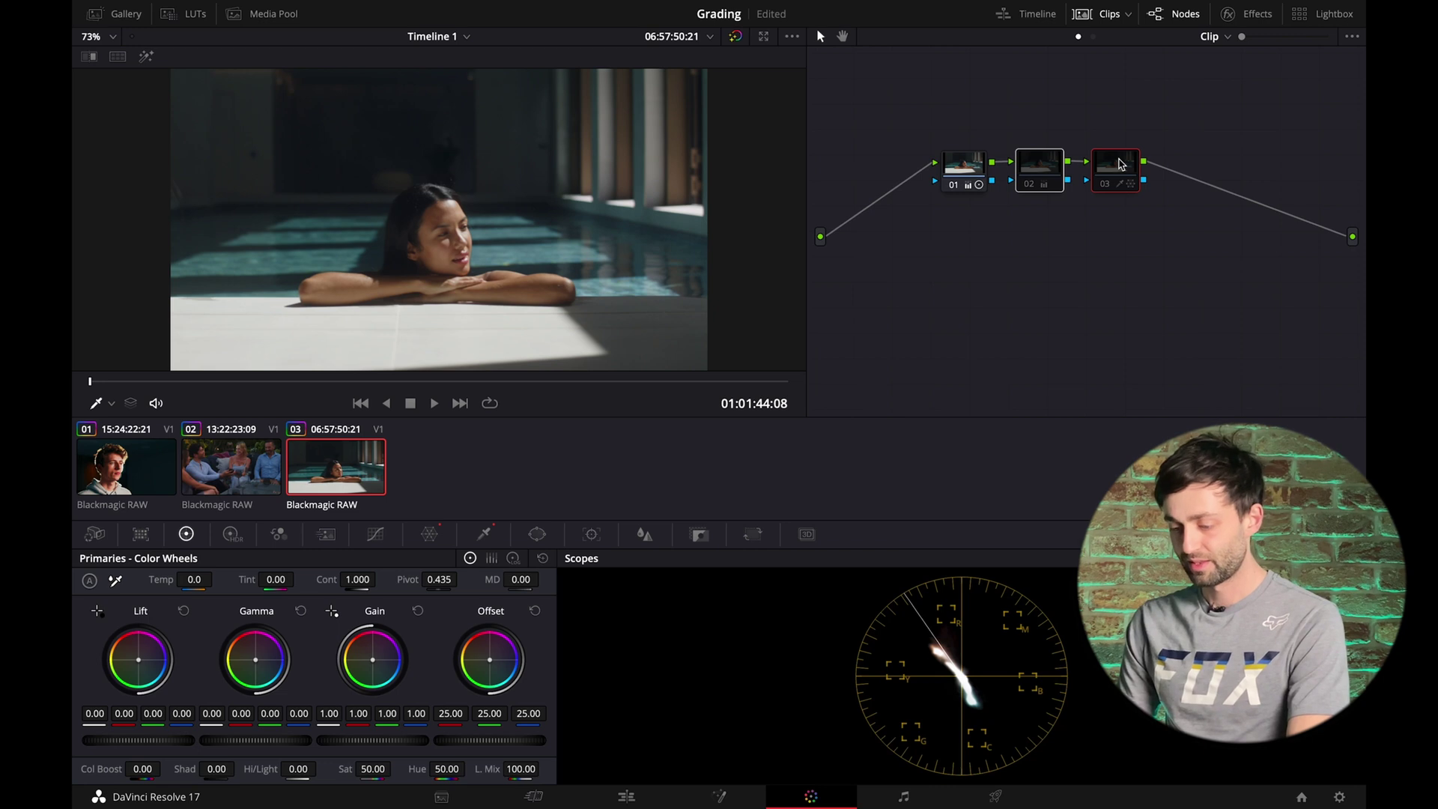
pyautogui.hotkey('ctrl', 'd')
pyautogui.hotkey('ctrl', 'd')
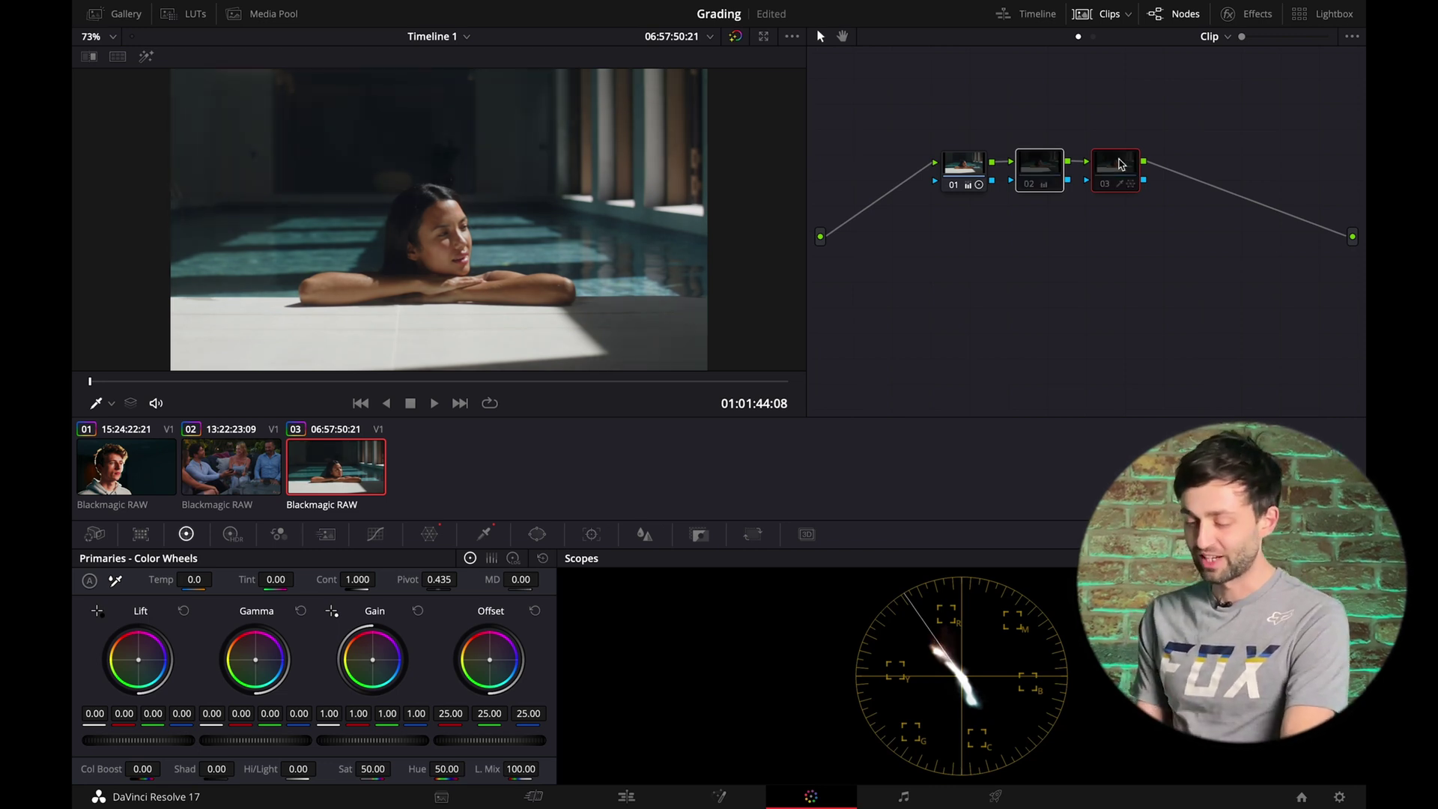
# Re-enable the skin nodes and raise node 03's Gain master to 1.10
pyautogui.hotkey('ctrl', 'd')
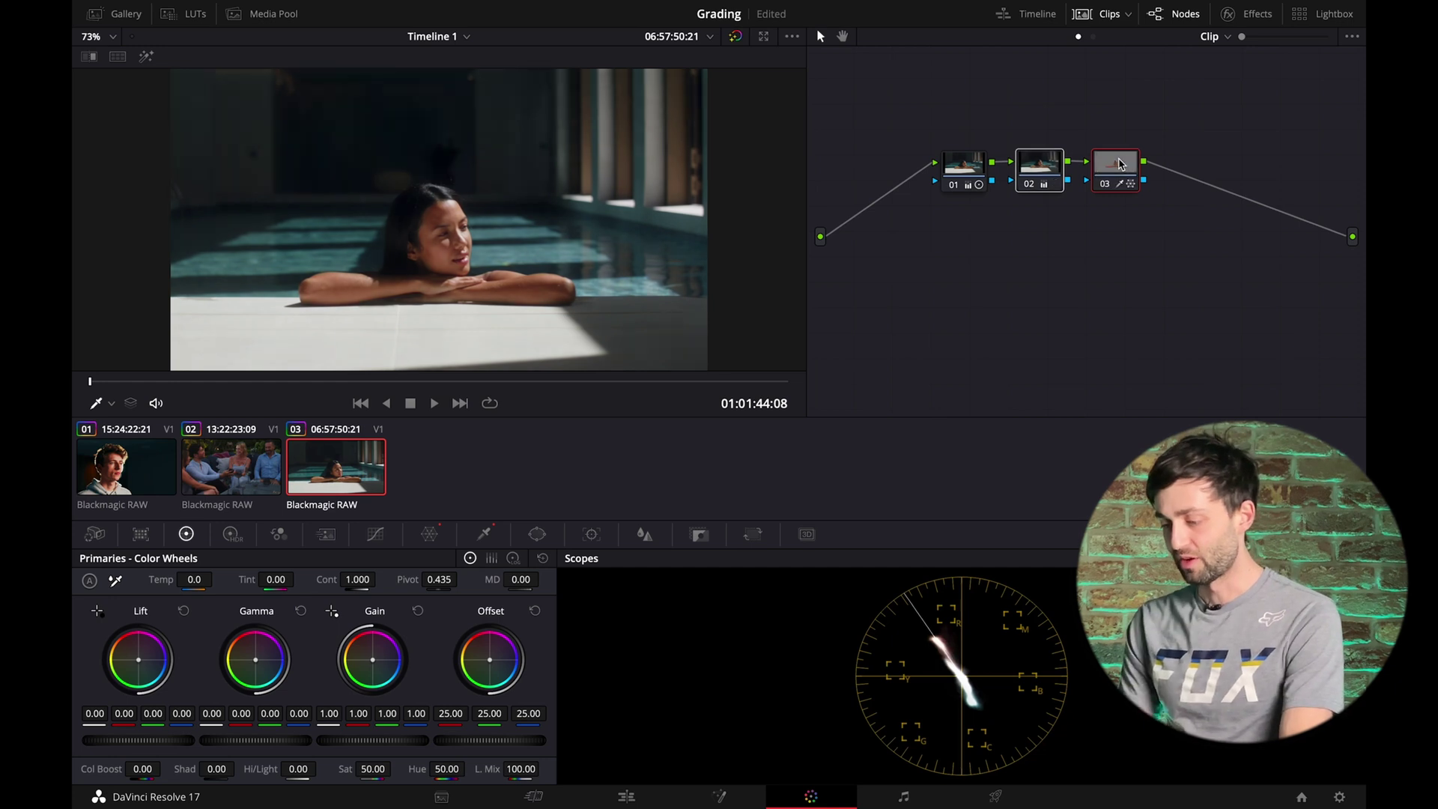
pyautogui.click(1152, 246)
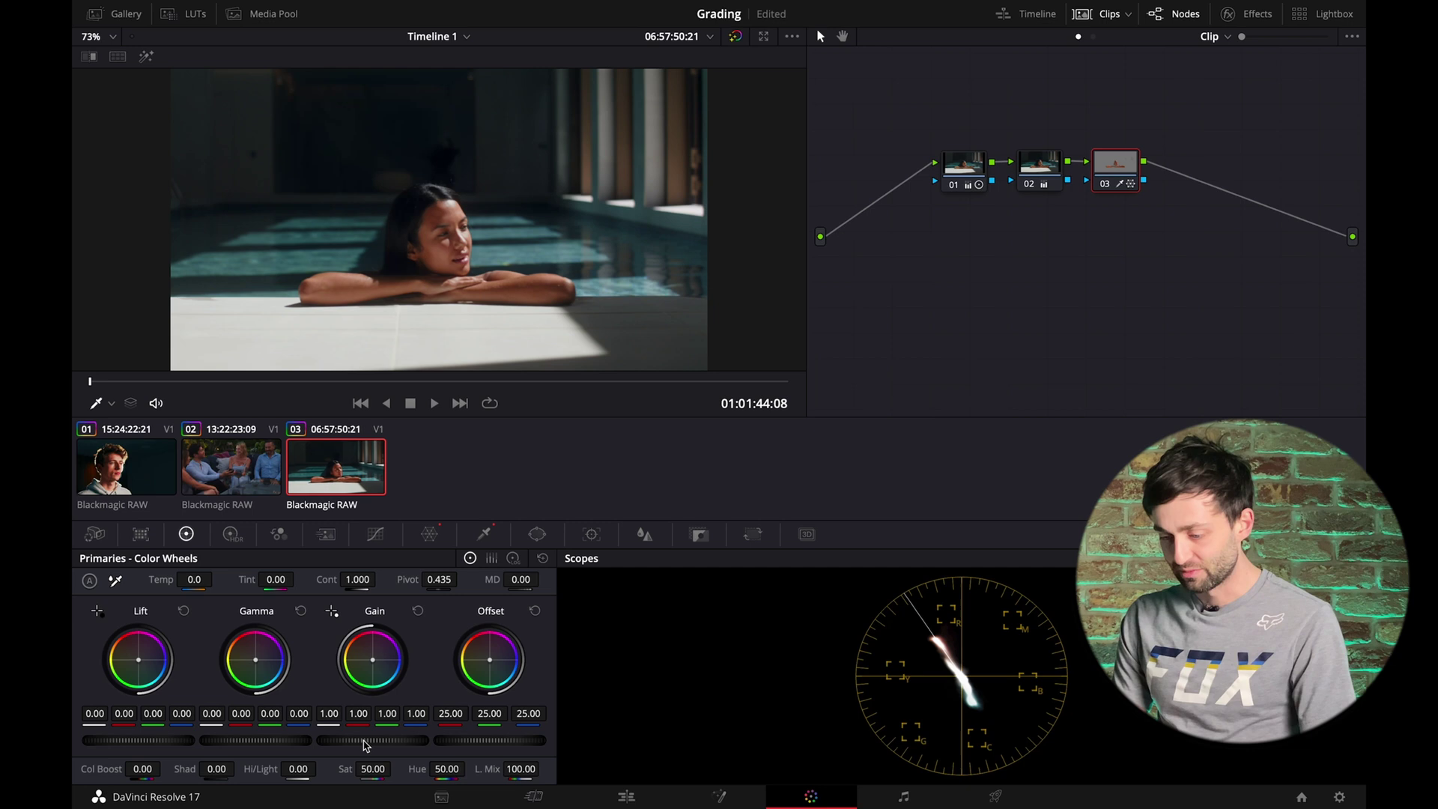
pyautogui.moveTo(406, 740)
pyautogui.mouseDown()
pyautogui.moveTo(438, 742)
pyautogui.moveTo(404, 742)
pyautogui.mouseUp()
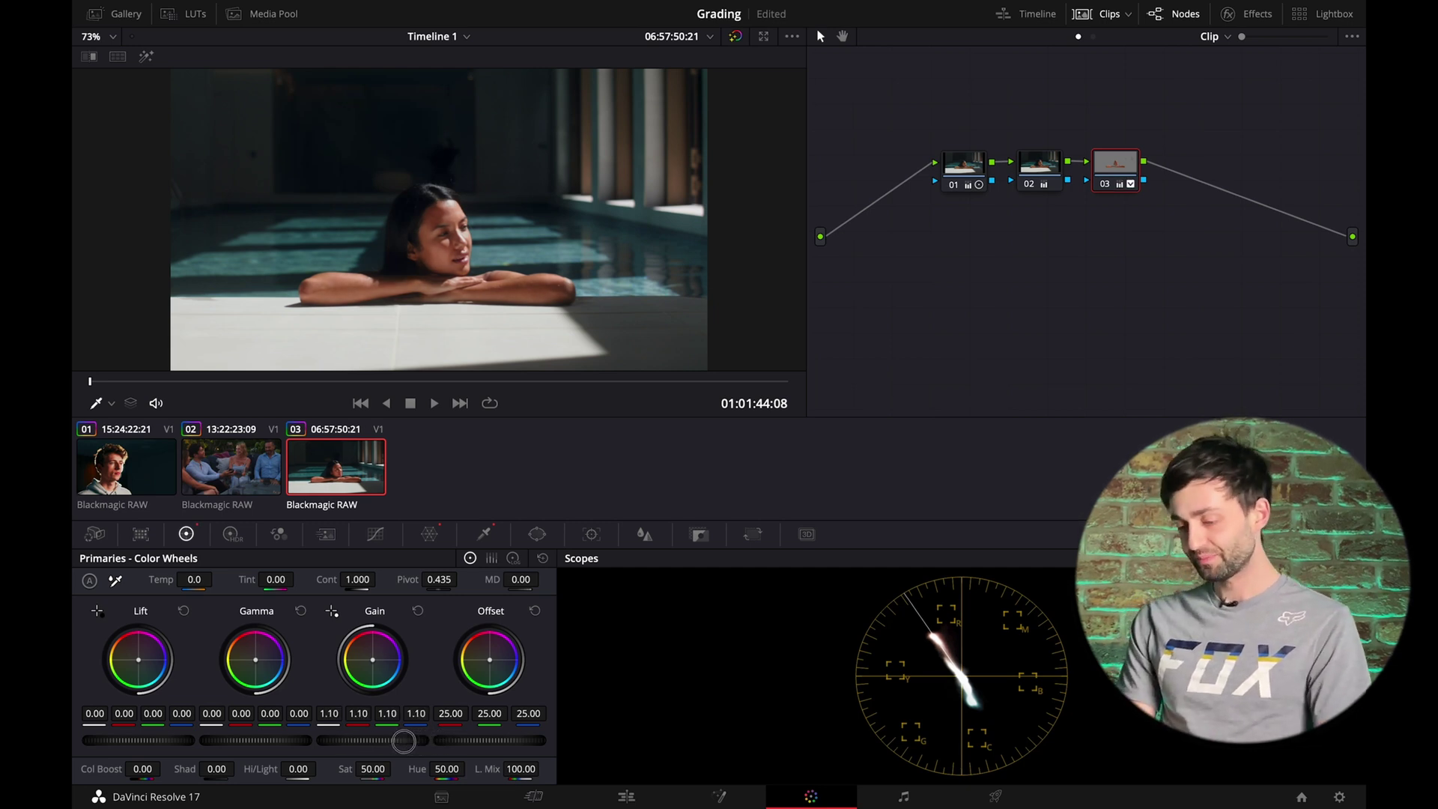
# Add node 04 with a wide soft elliptical window around the woman and Gamma -0.03
pyautogui.hotkey('alt', 's')
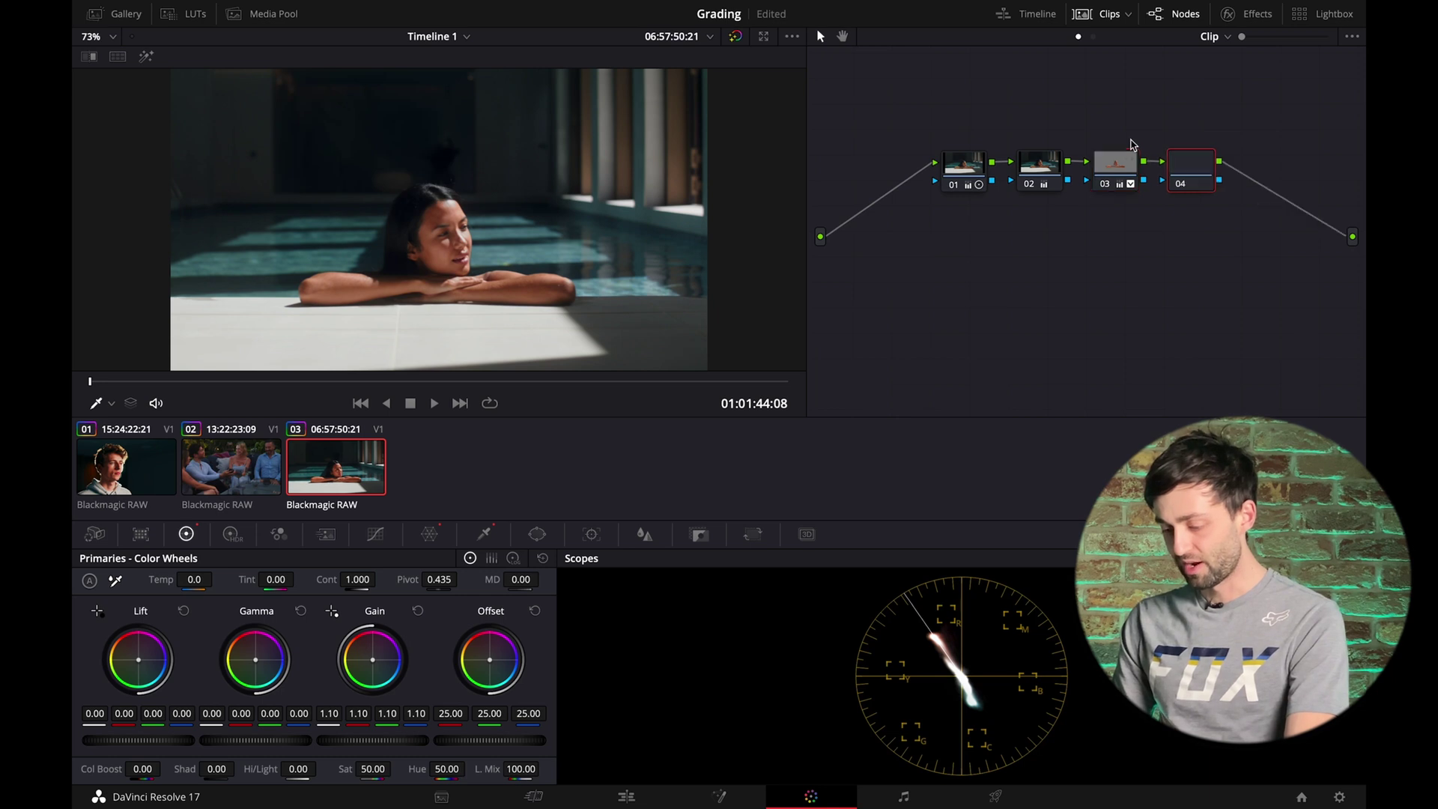
pyautogui.click(537, 534)
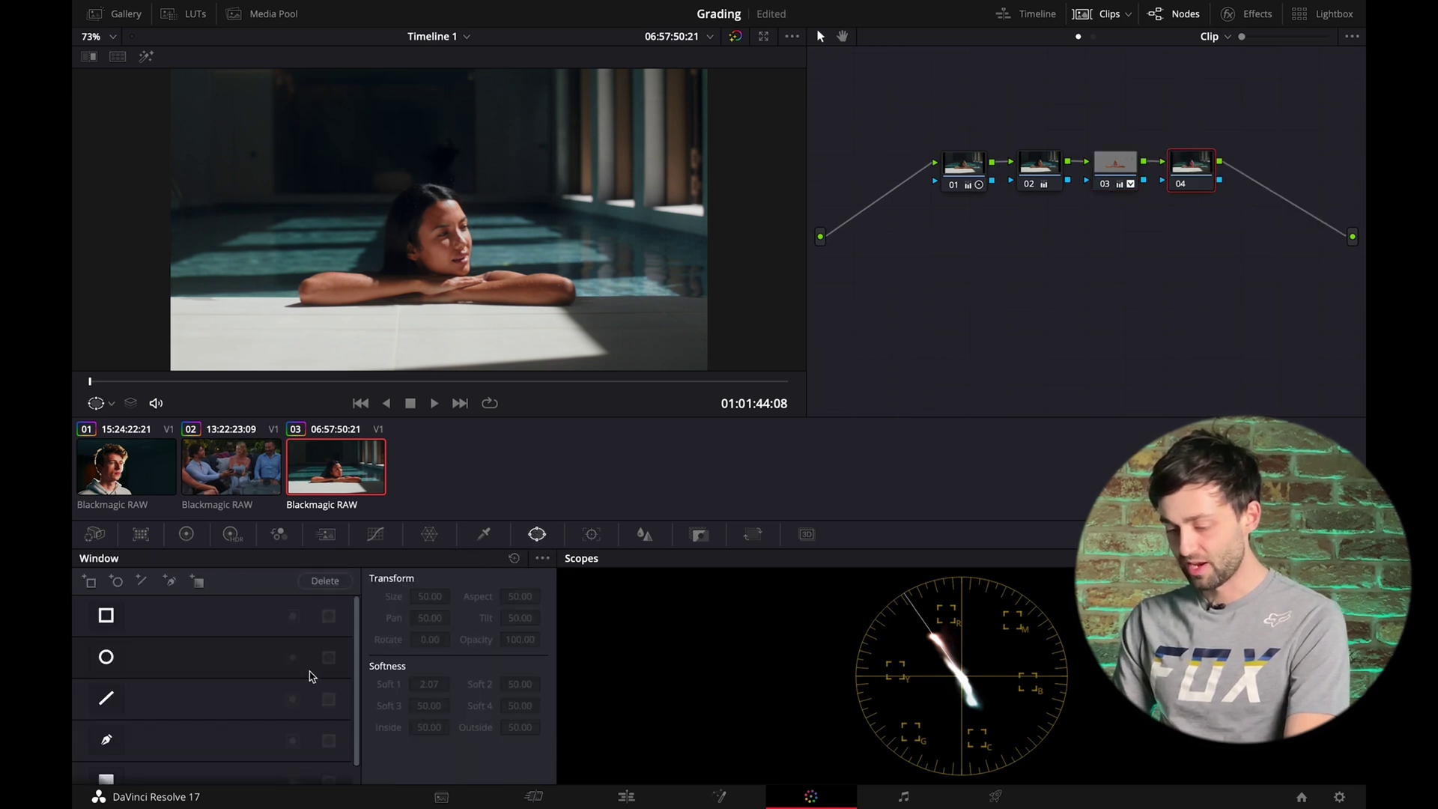
pyautogui.click(125, 654)
pyautogui.click(185, 533)
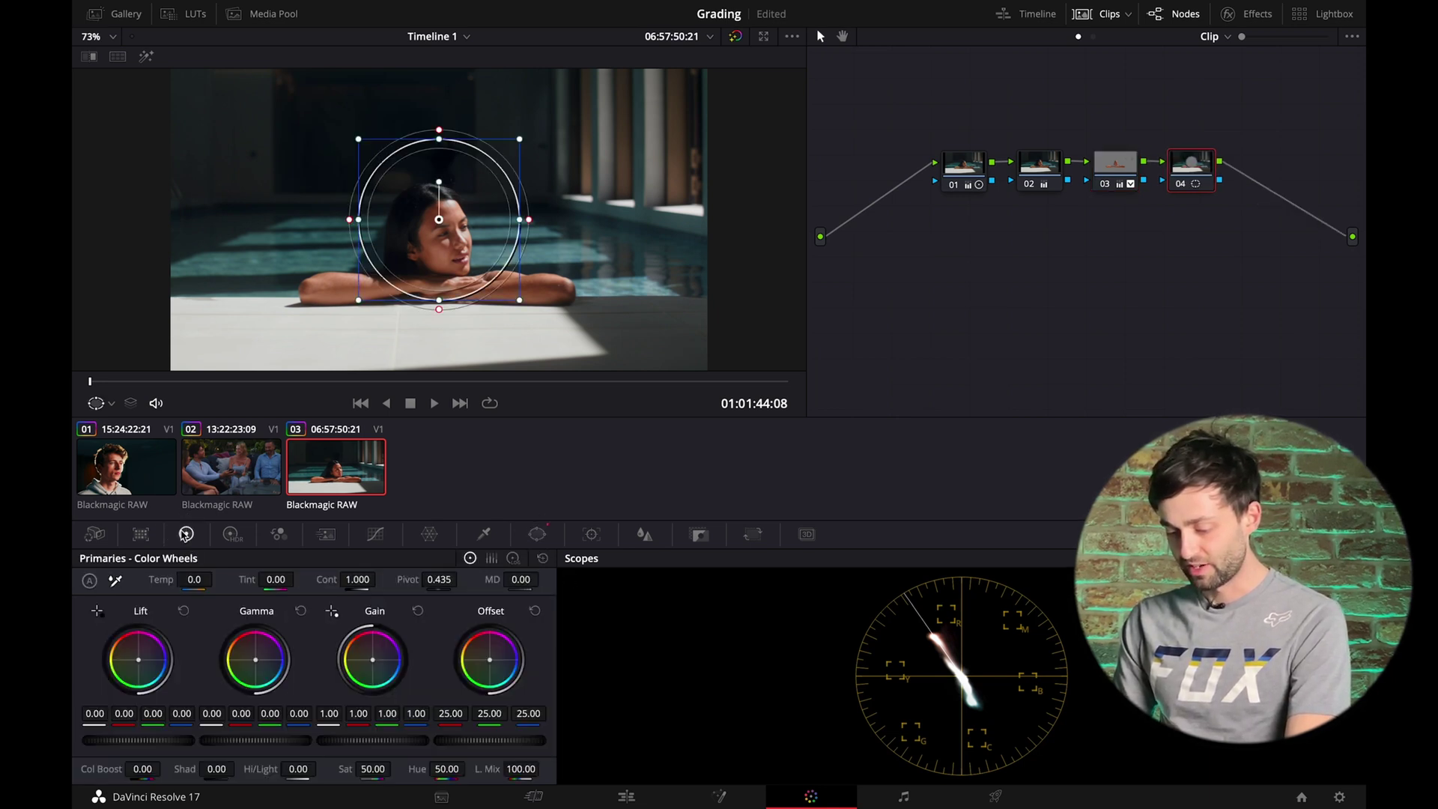
pyautogui.moveTo(282, 748); pyautogui.dragTo(191, 741)
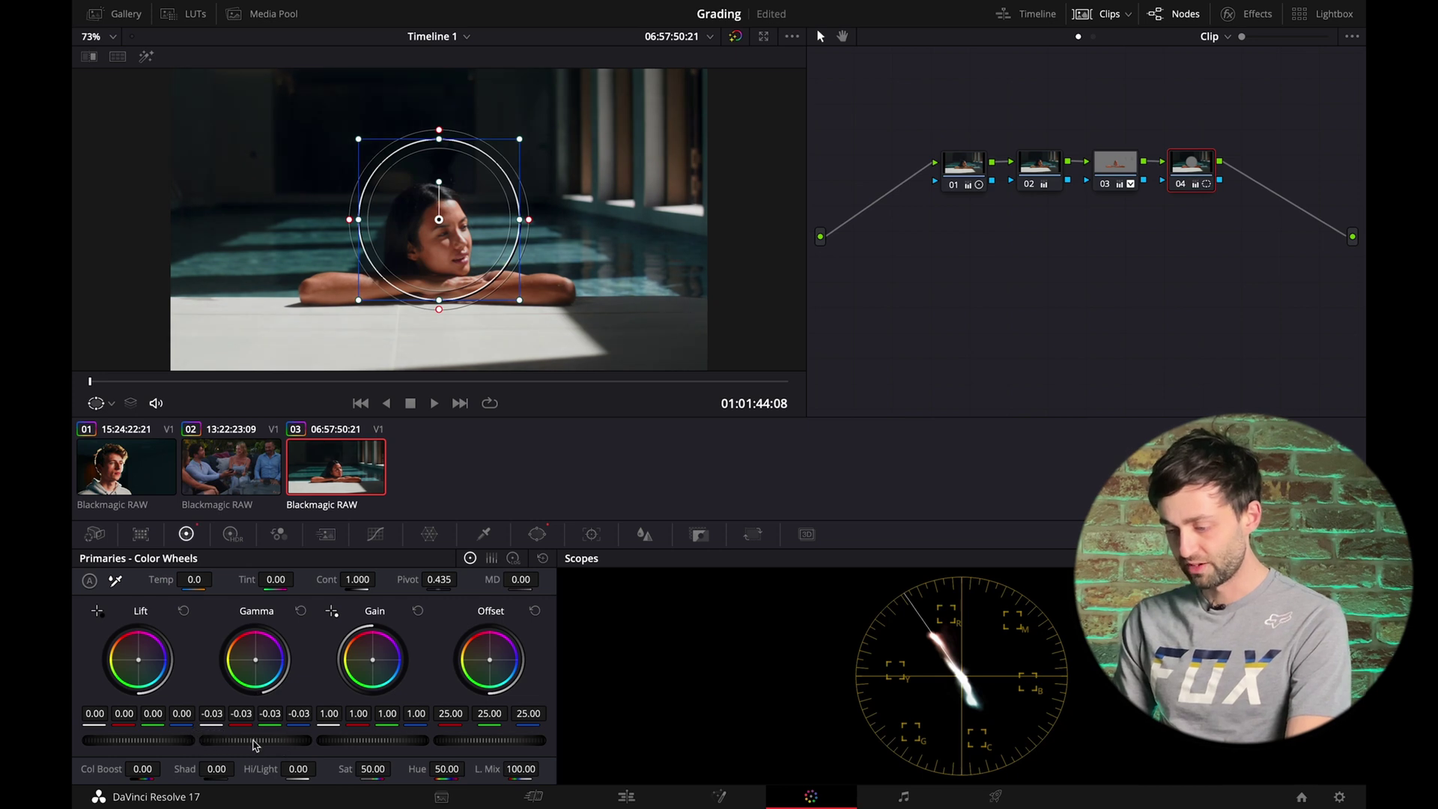
pyautogui.moveTo(529, 219); pyautogui.dragTo(530, 257)
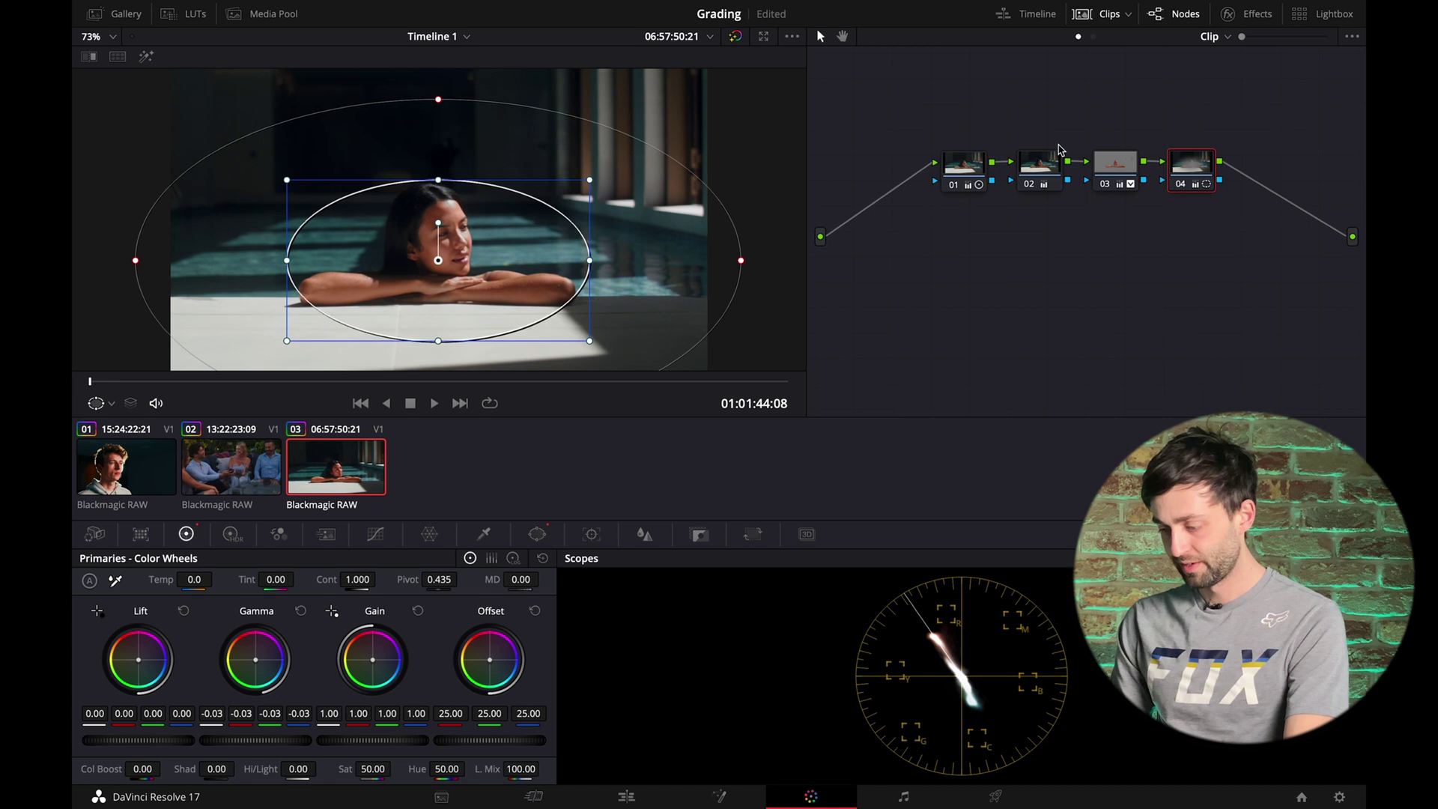
# Toggle skin-correction nodes 02 and 03 to compare the look
pyautogui.moveTo(1162, 225); pyautogui.dragTo(1040, 109)
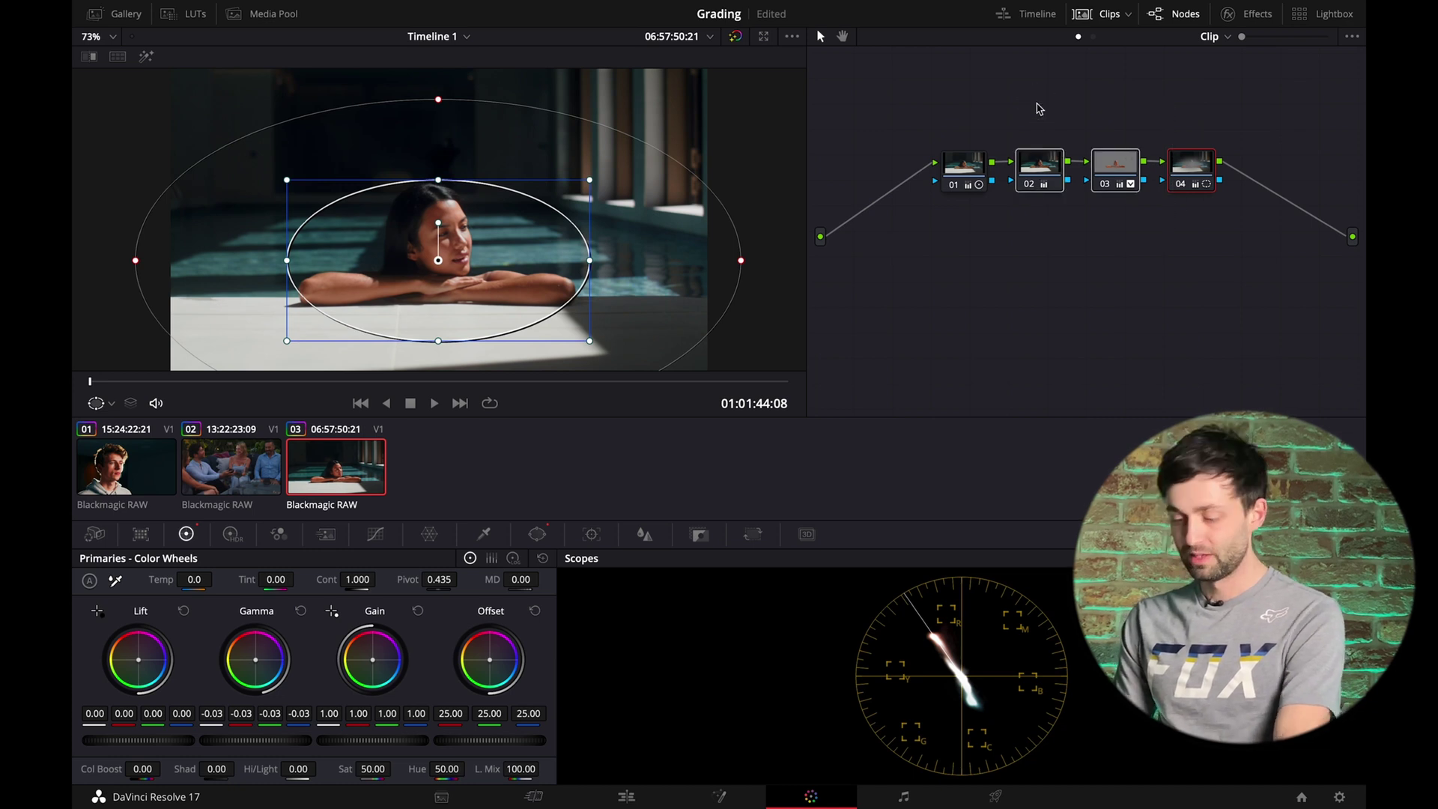
pyautogui.hotkey('ctrl', 'd')
pyautogui.hotkey('ctrl', 'd')
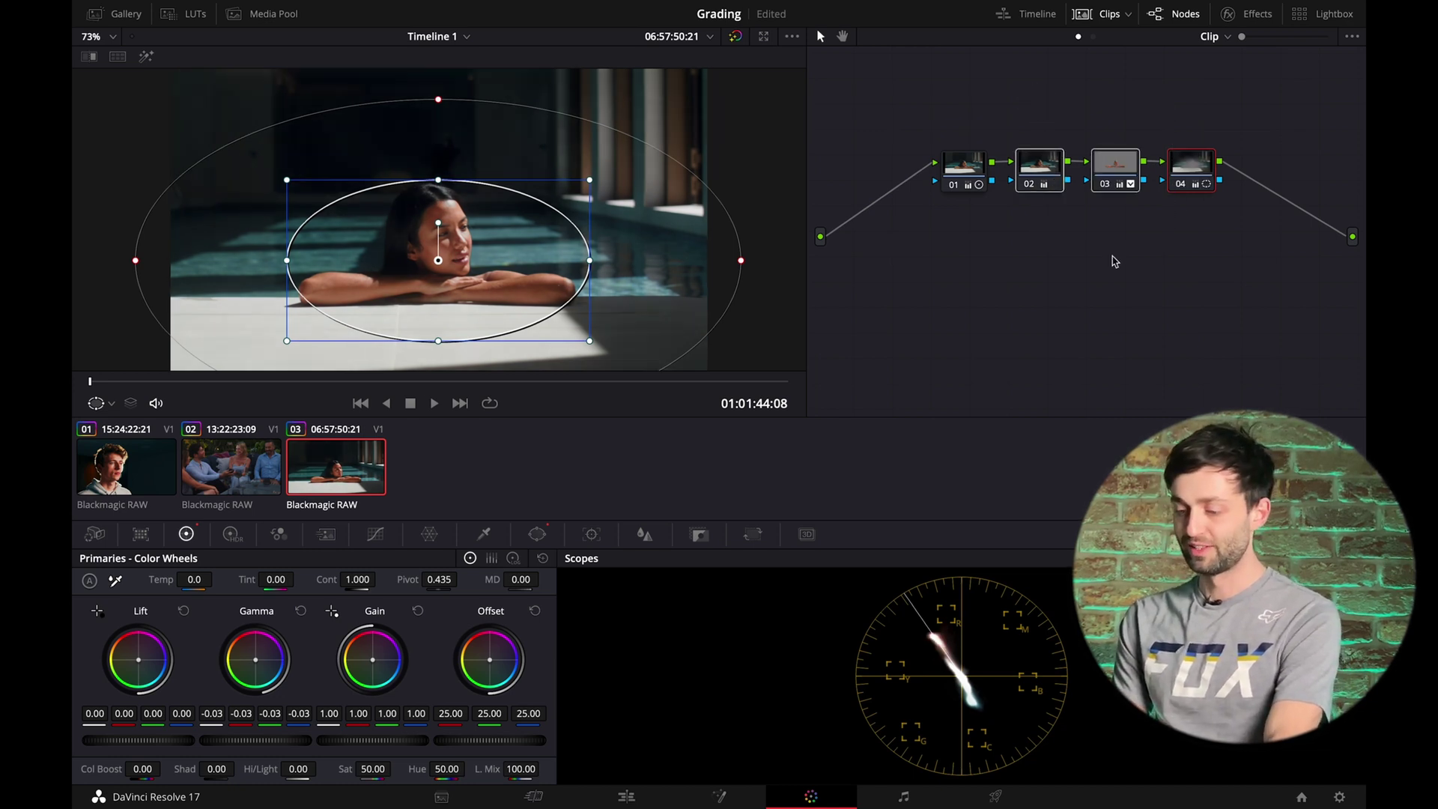
pyautogui.click(1166, 236)
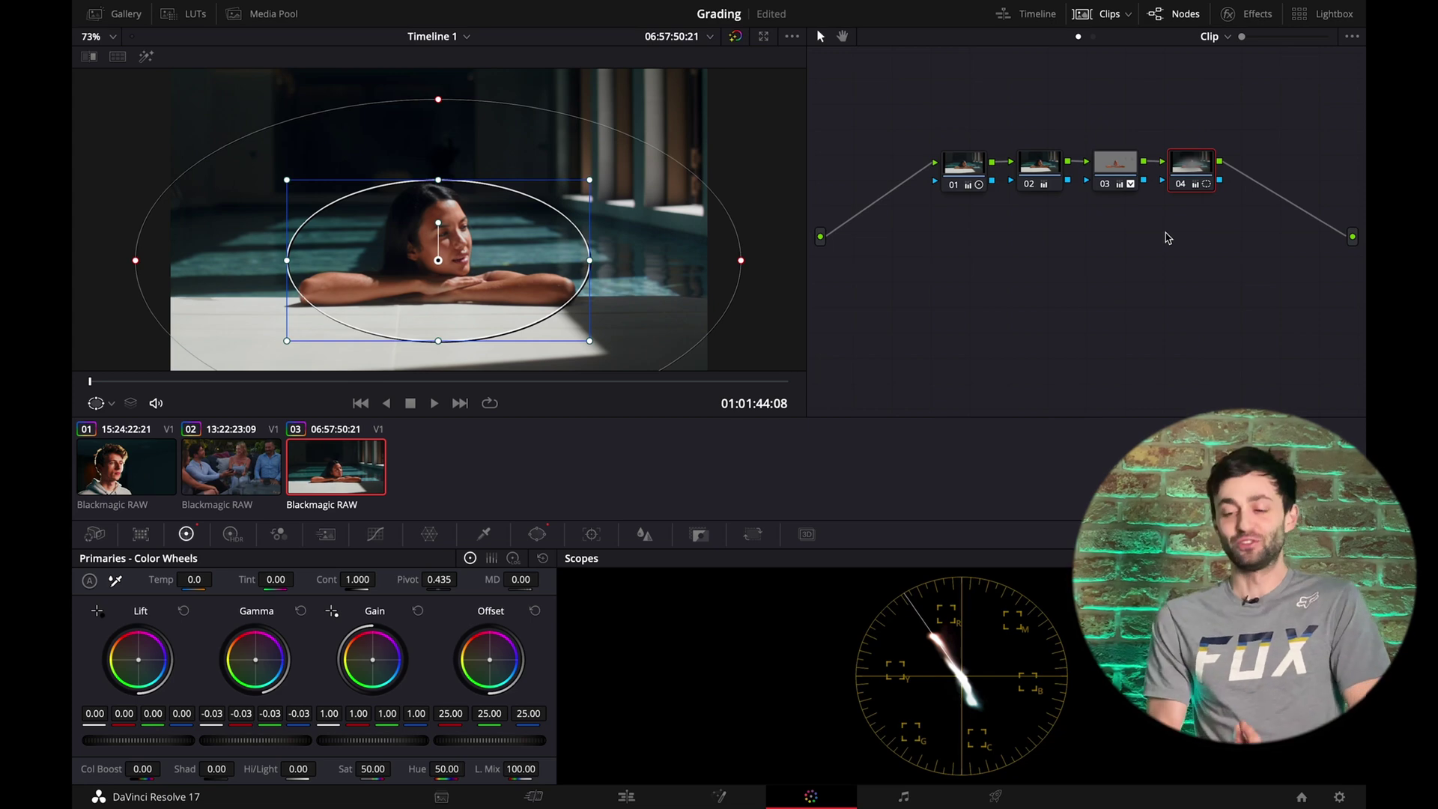